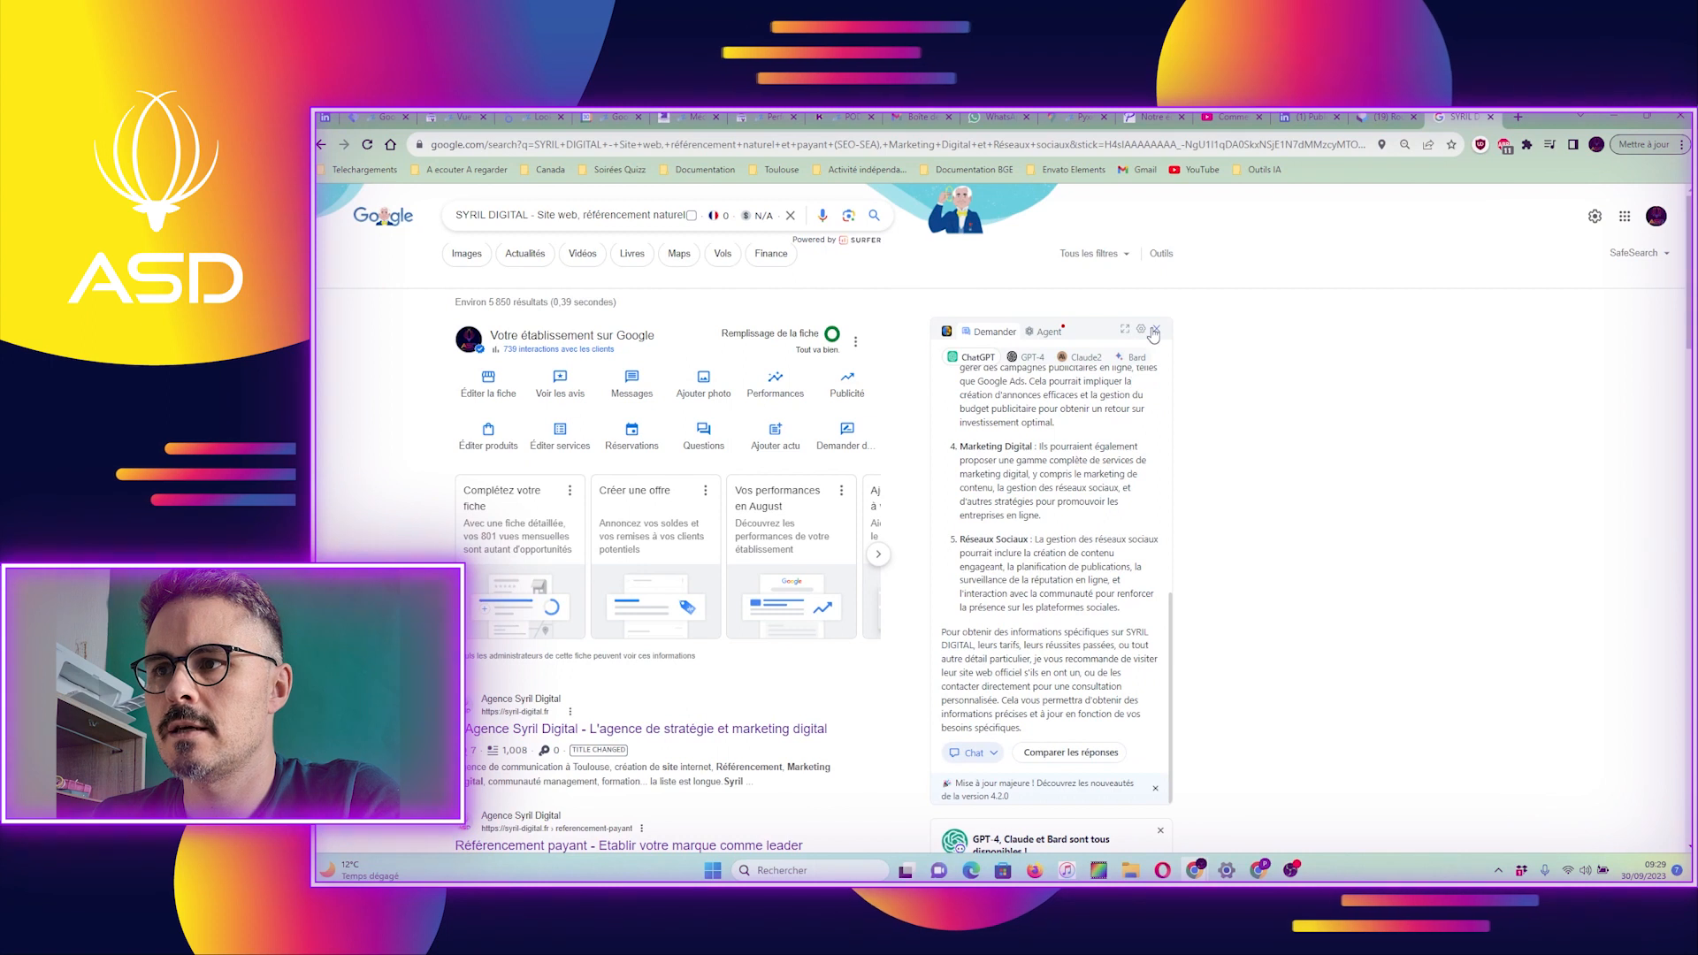
Step: Start a Google Ads campaign from the business profile's advertising option and dismiss the account alerts
left_click(1156, 330)
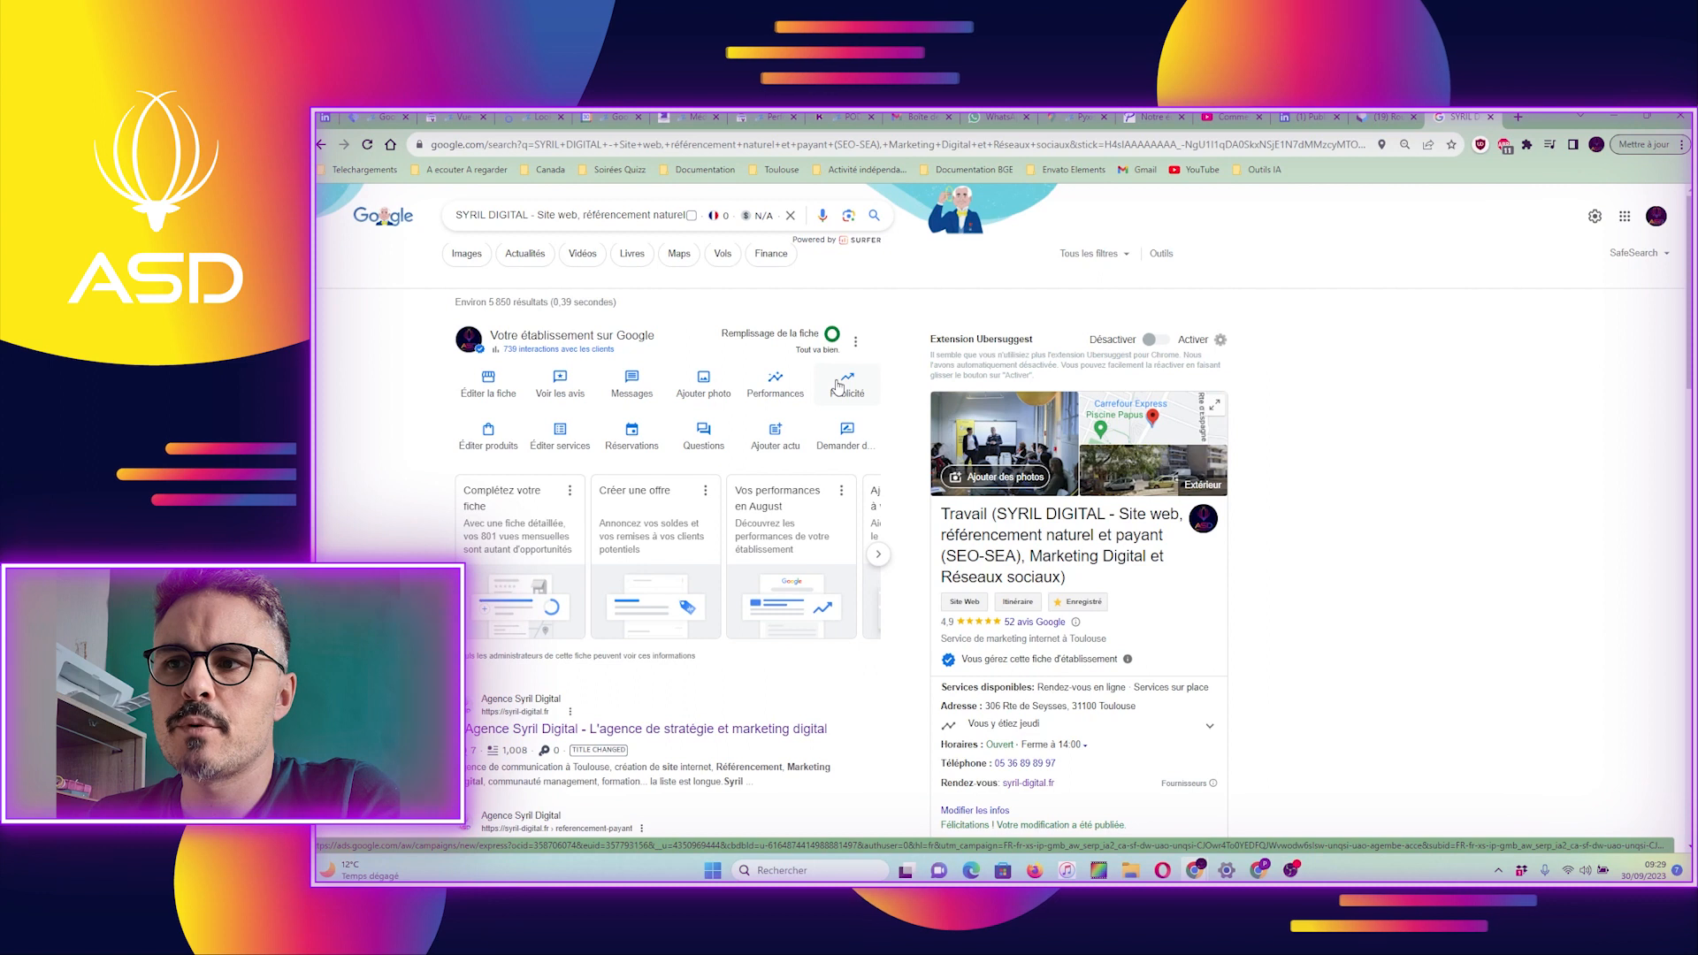
left_click(839, 387)
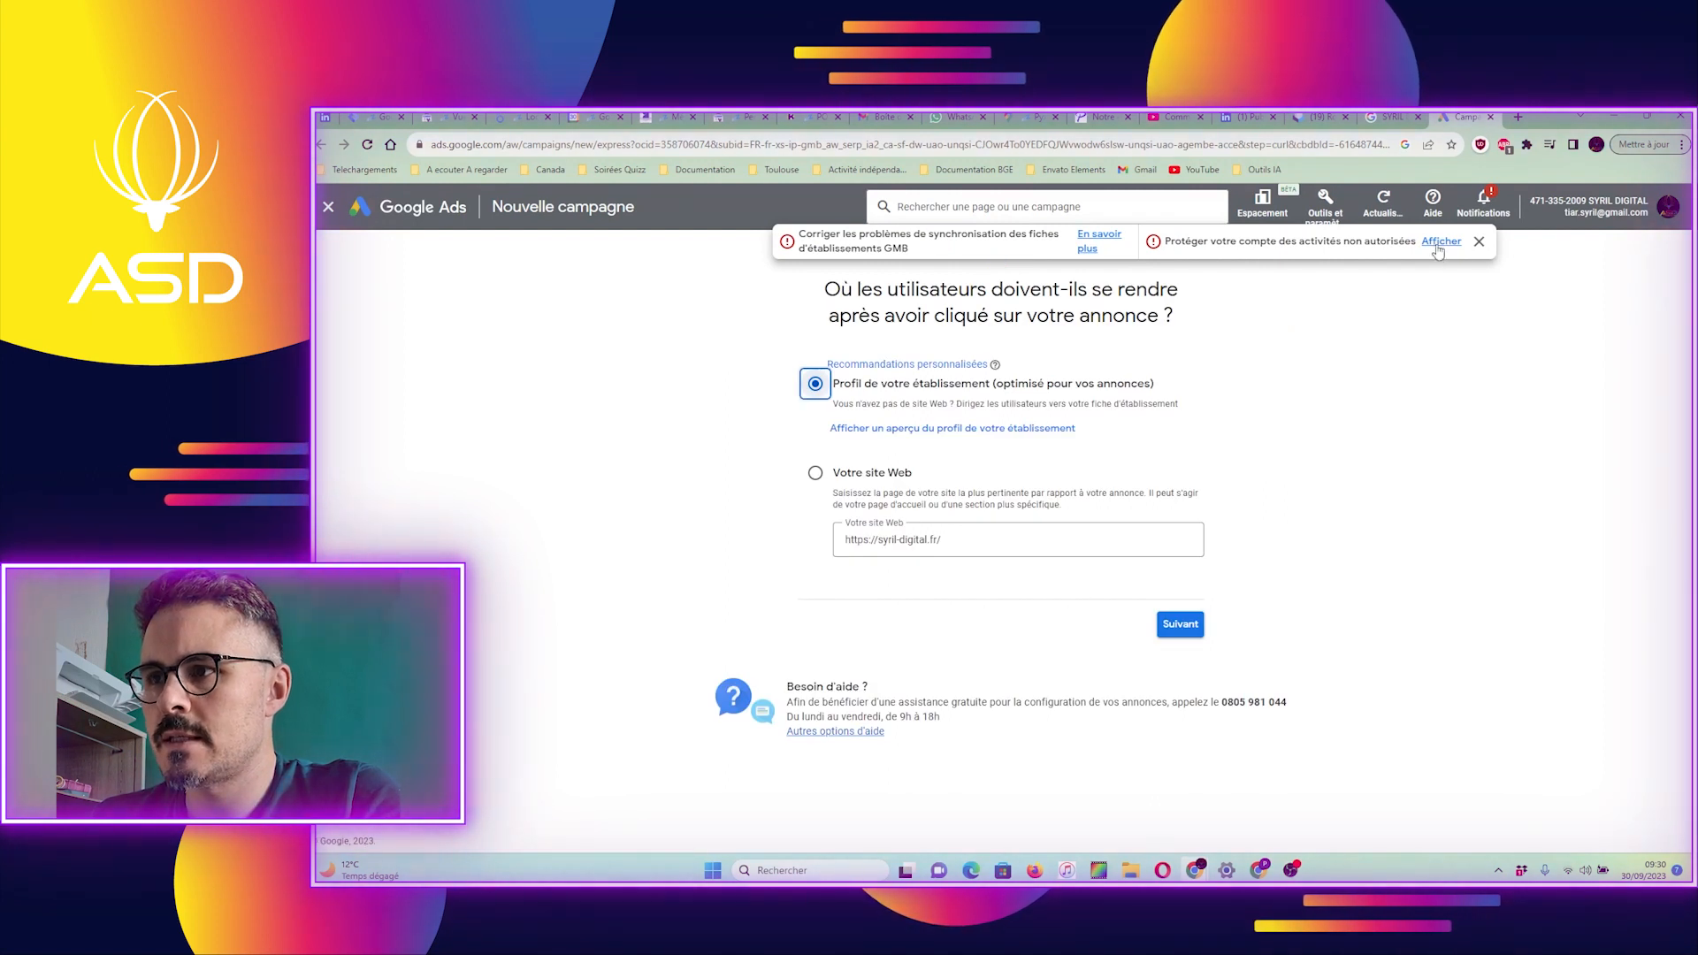
left_click(1476, 241)
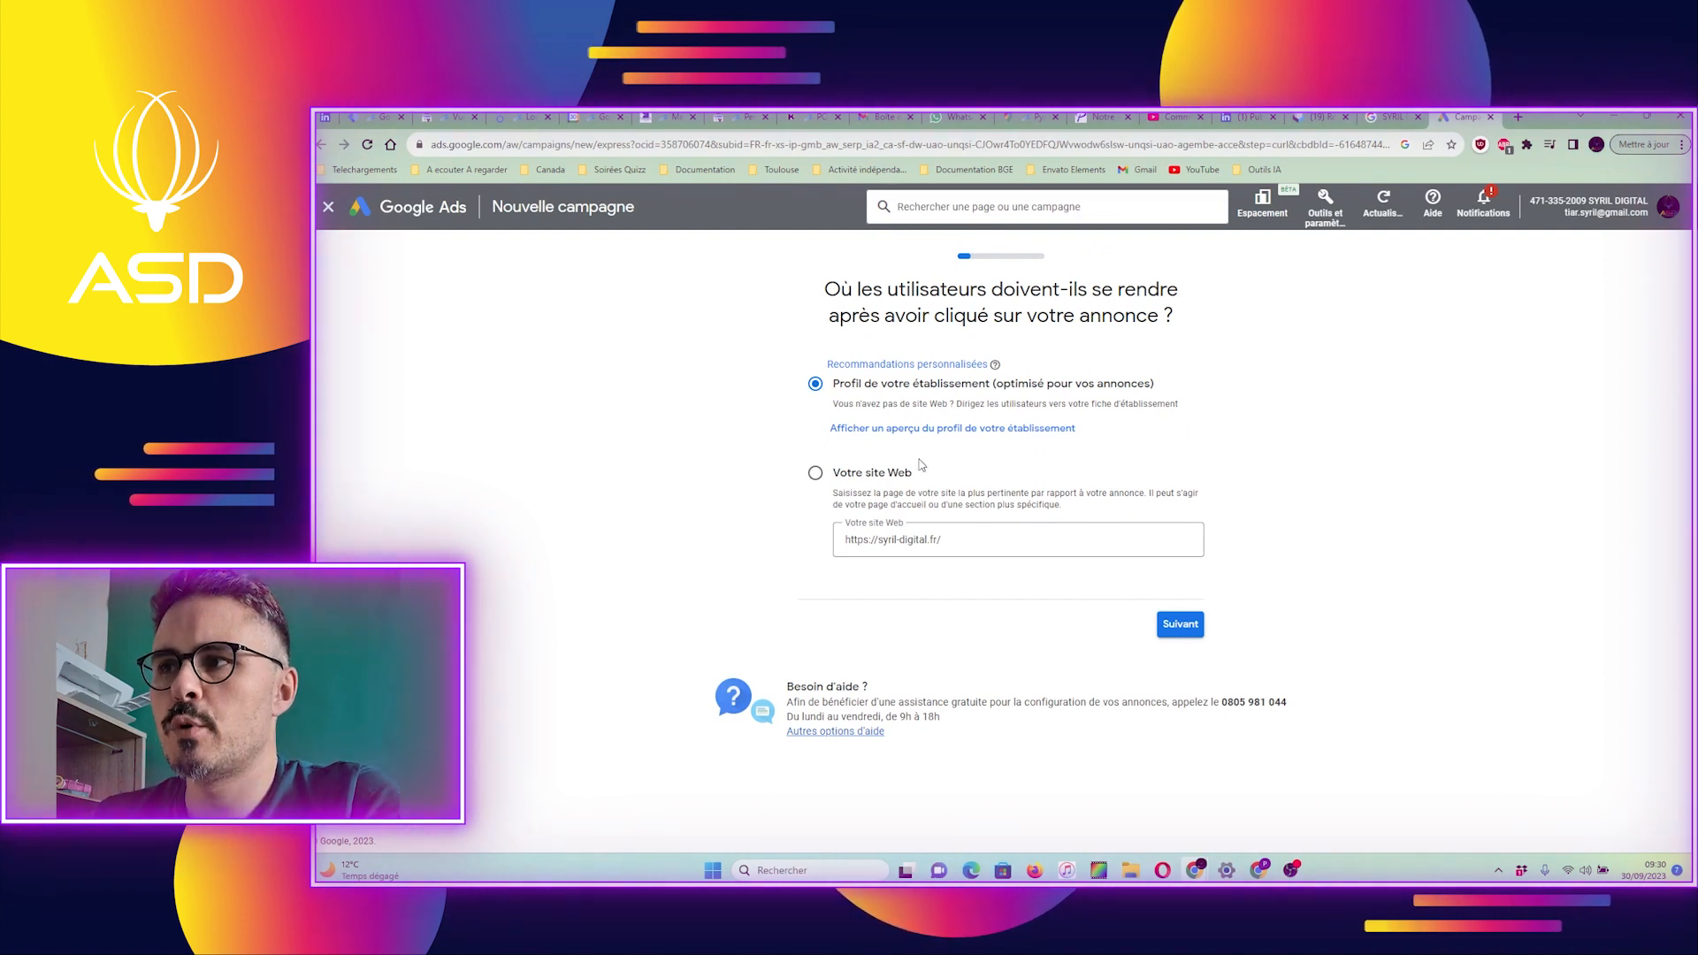
Step: Find Google Ads in a separate browser tab by searching for "google ads" and enter the SYRIL DIGITAL account
left_click(1518, 118)
type("google ")
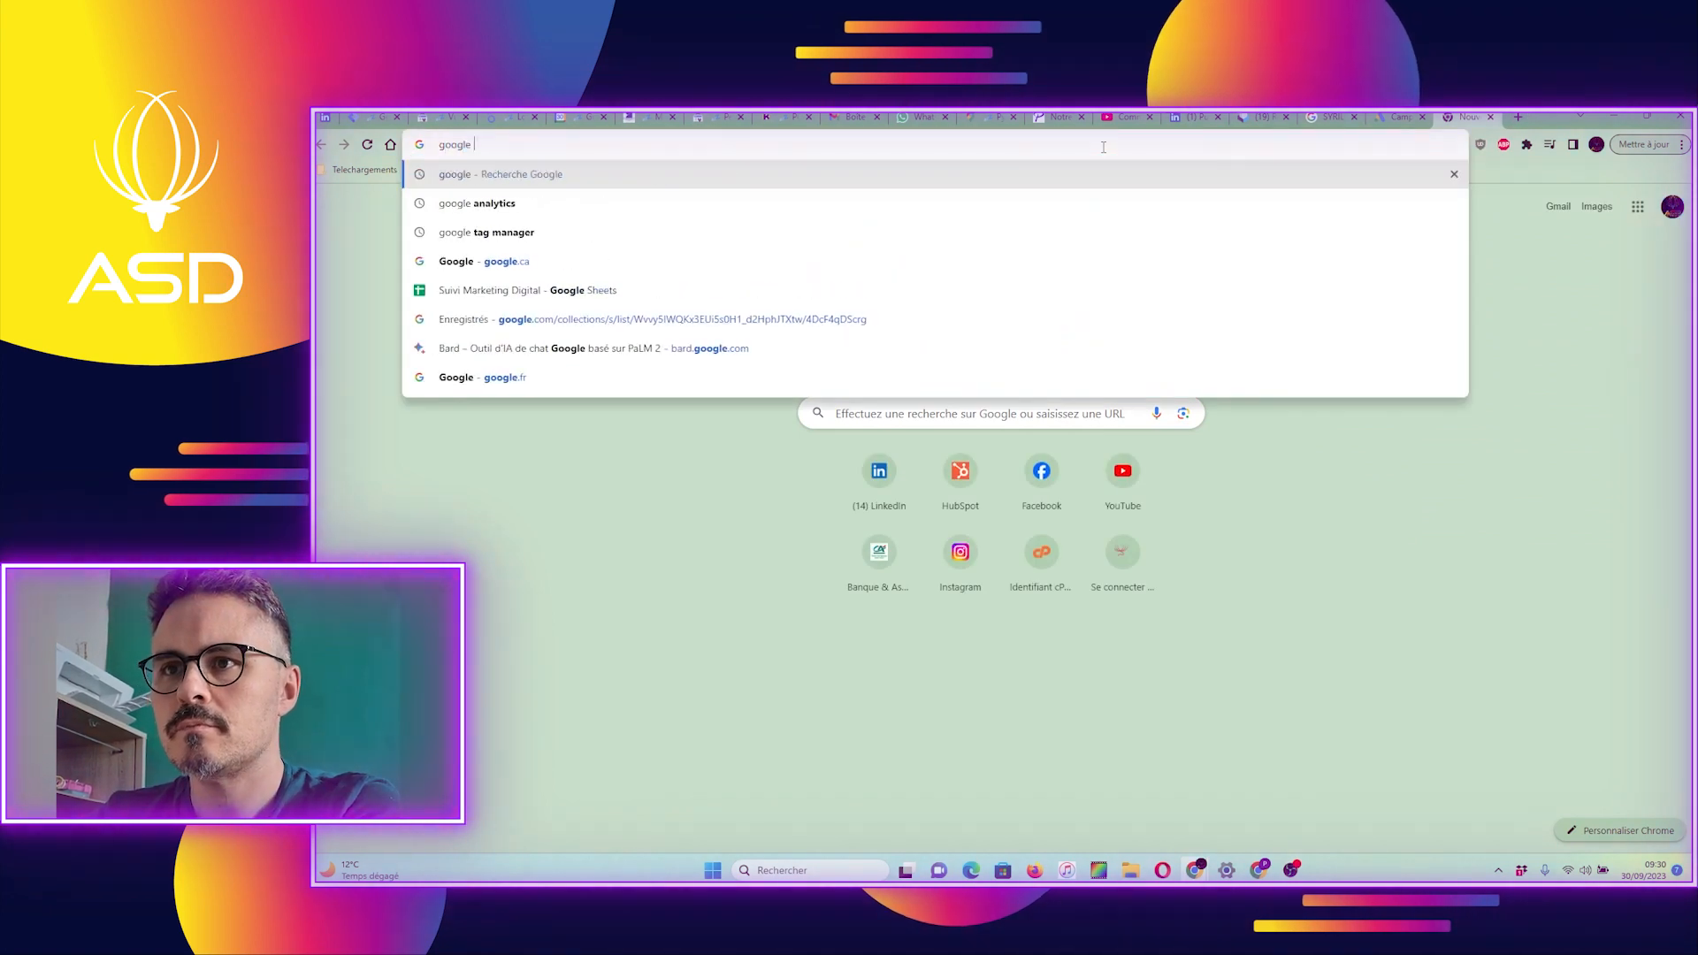
type("ads")
key("Return")
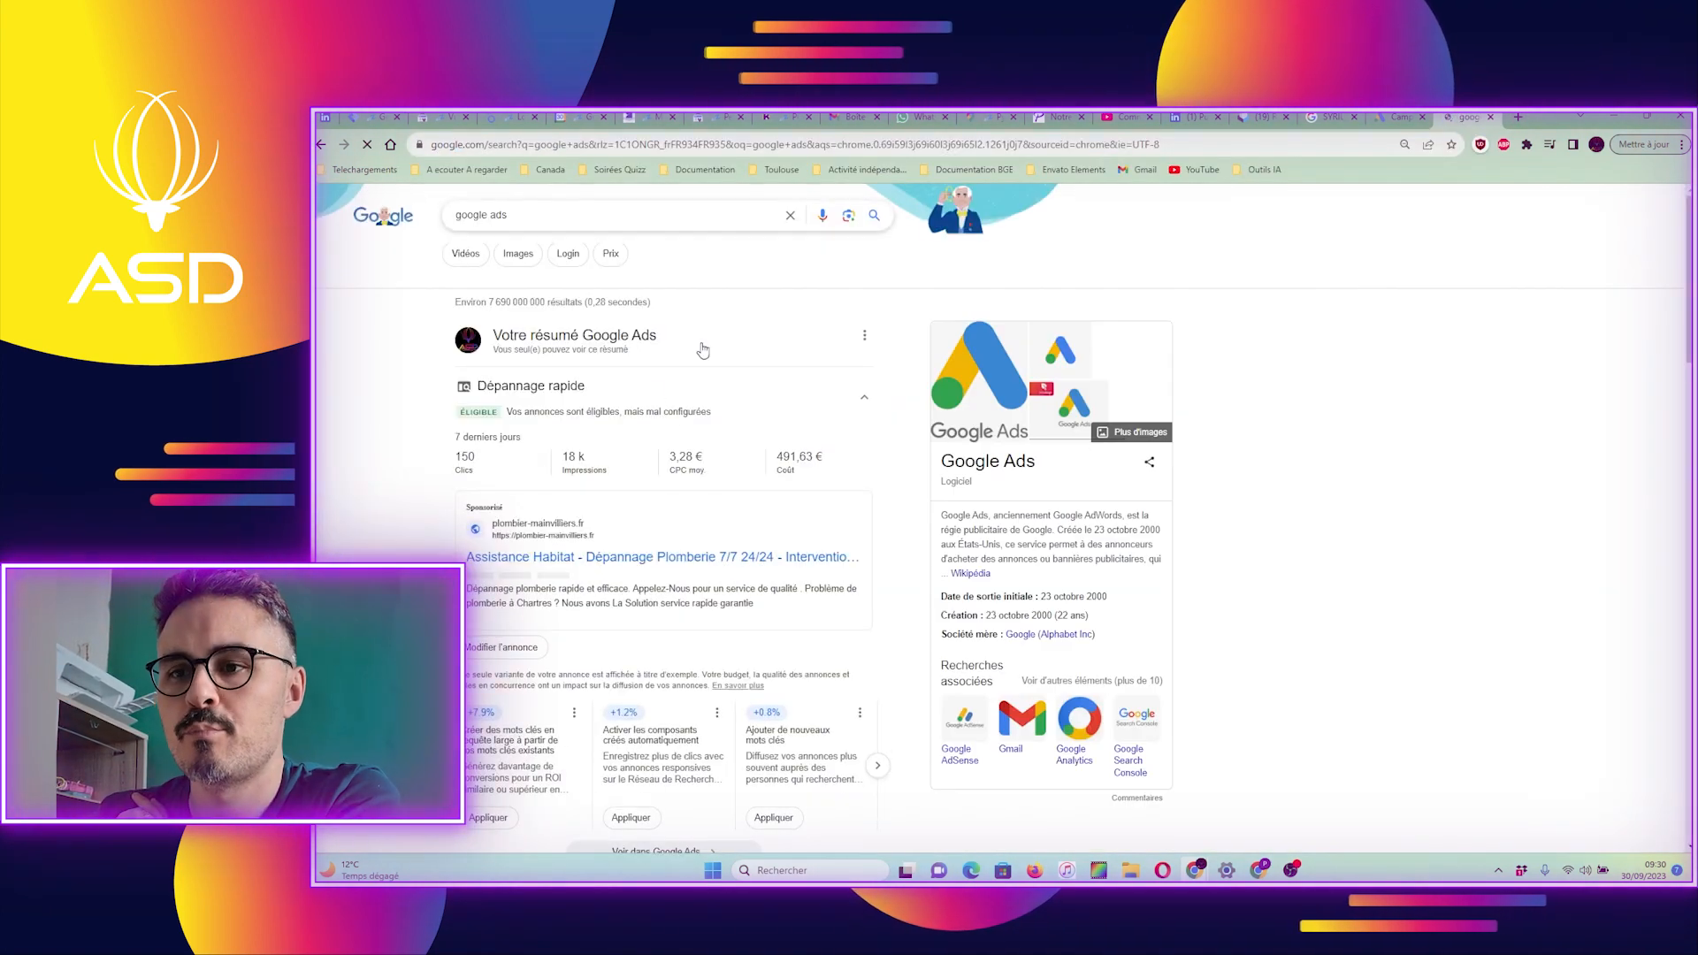
scroll(637, 531, "down", 5)
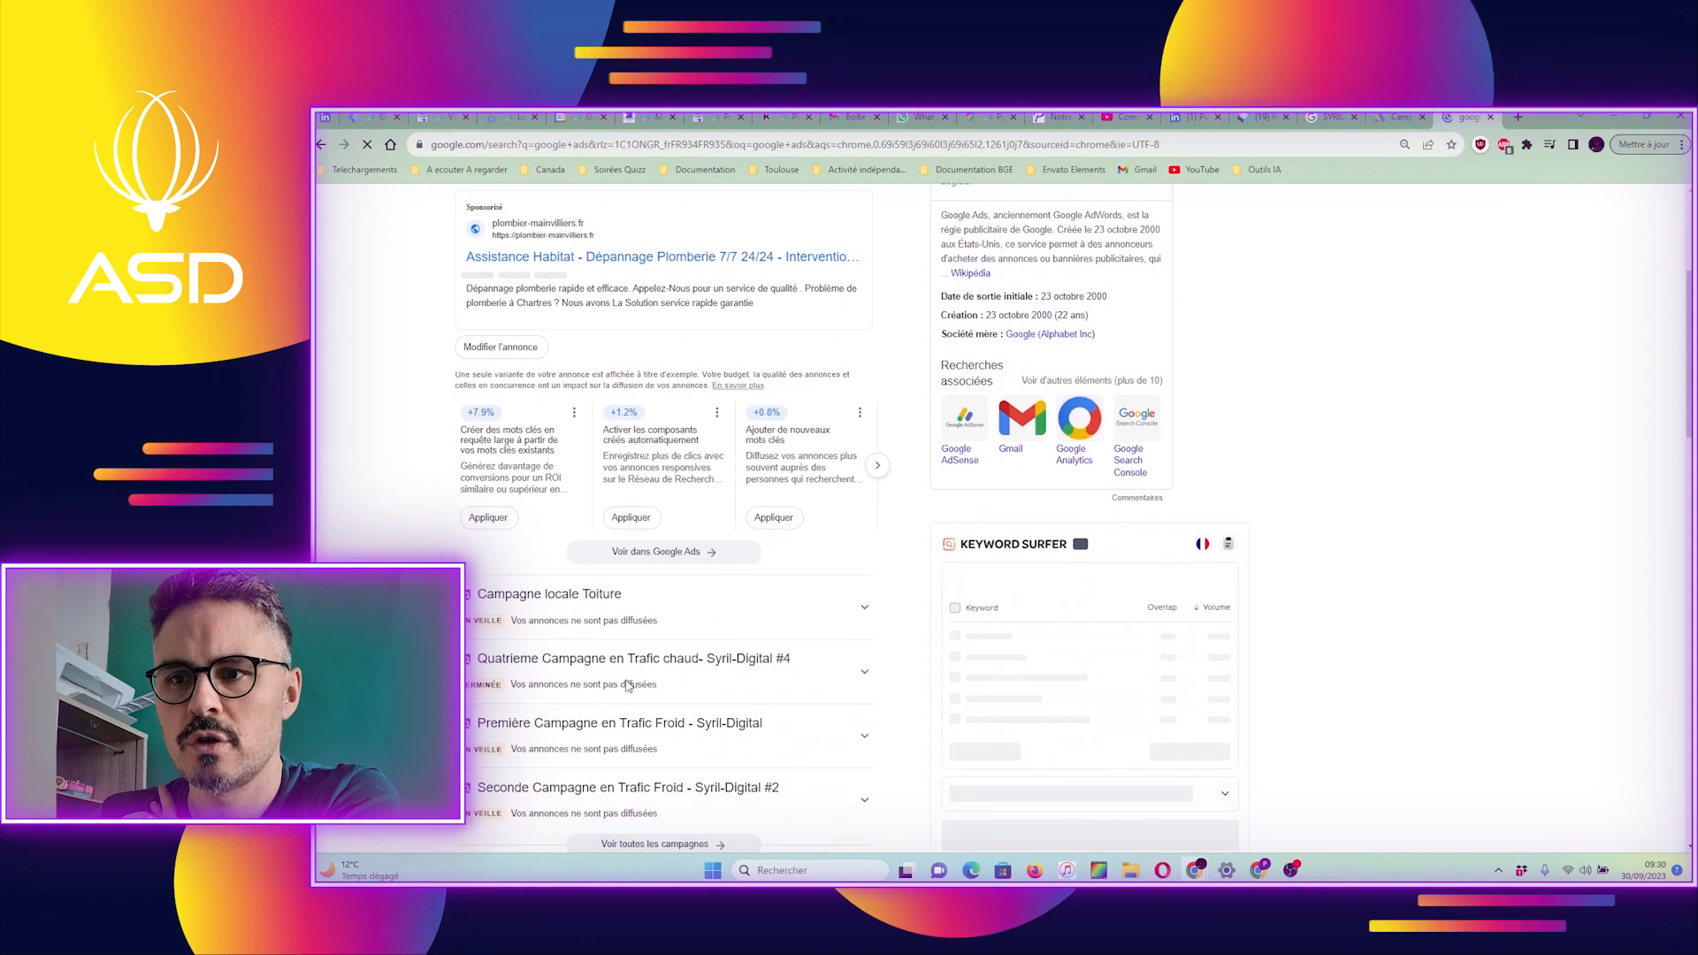
left_click(627, 687)
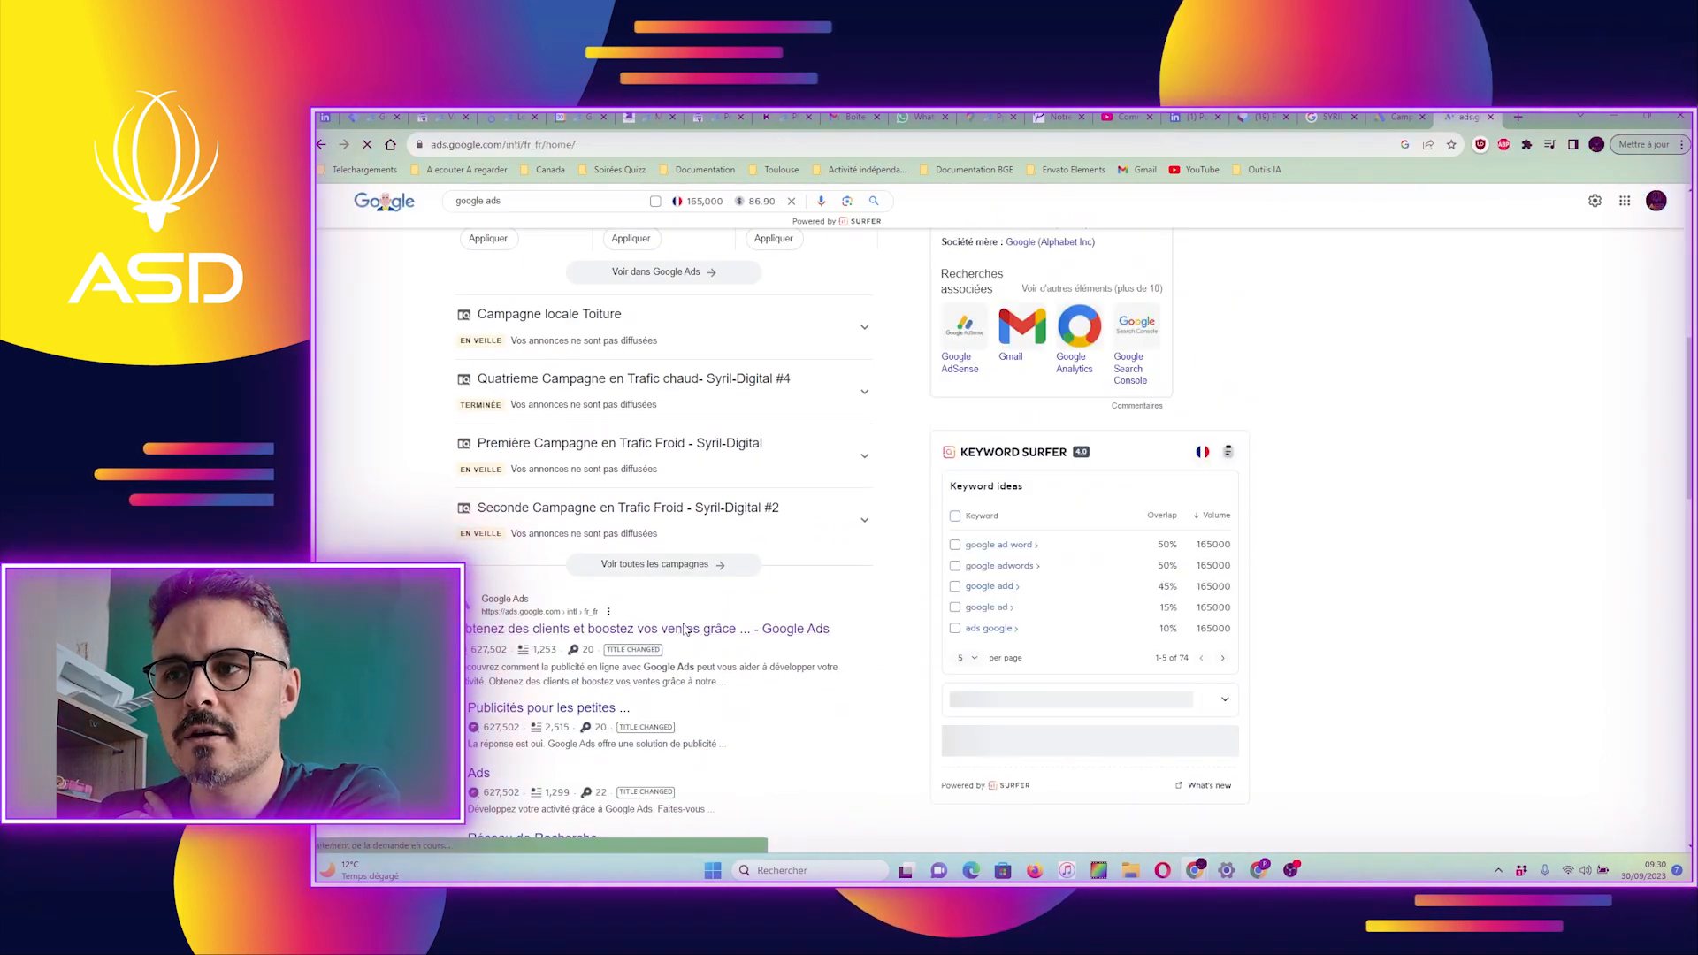
left_click(1439, 211)
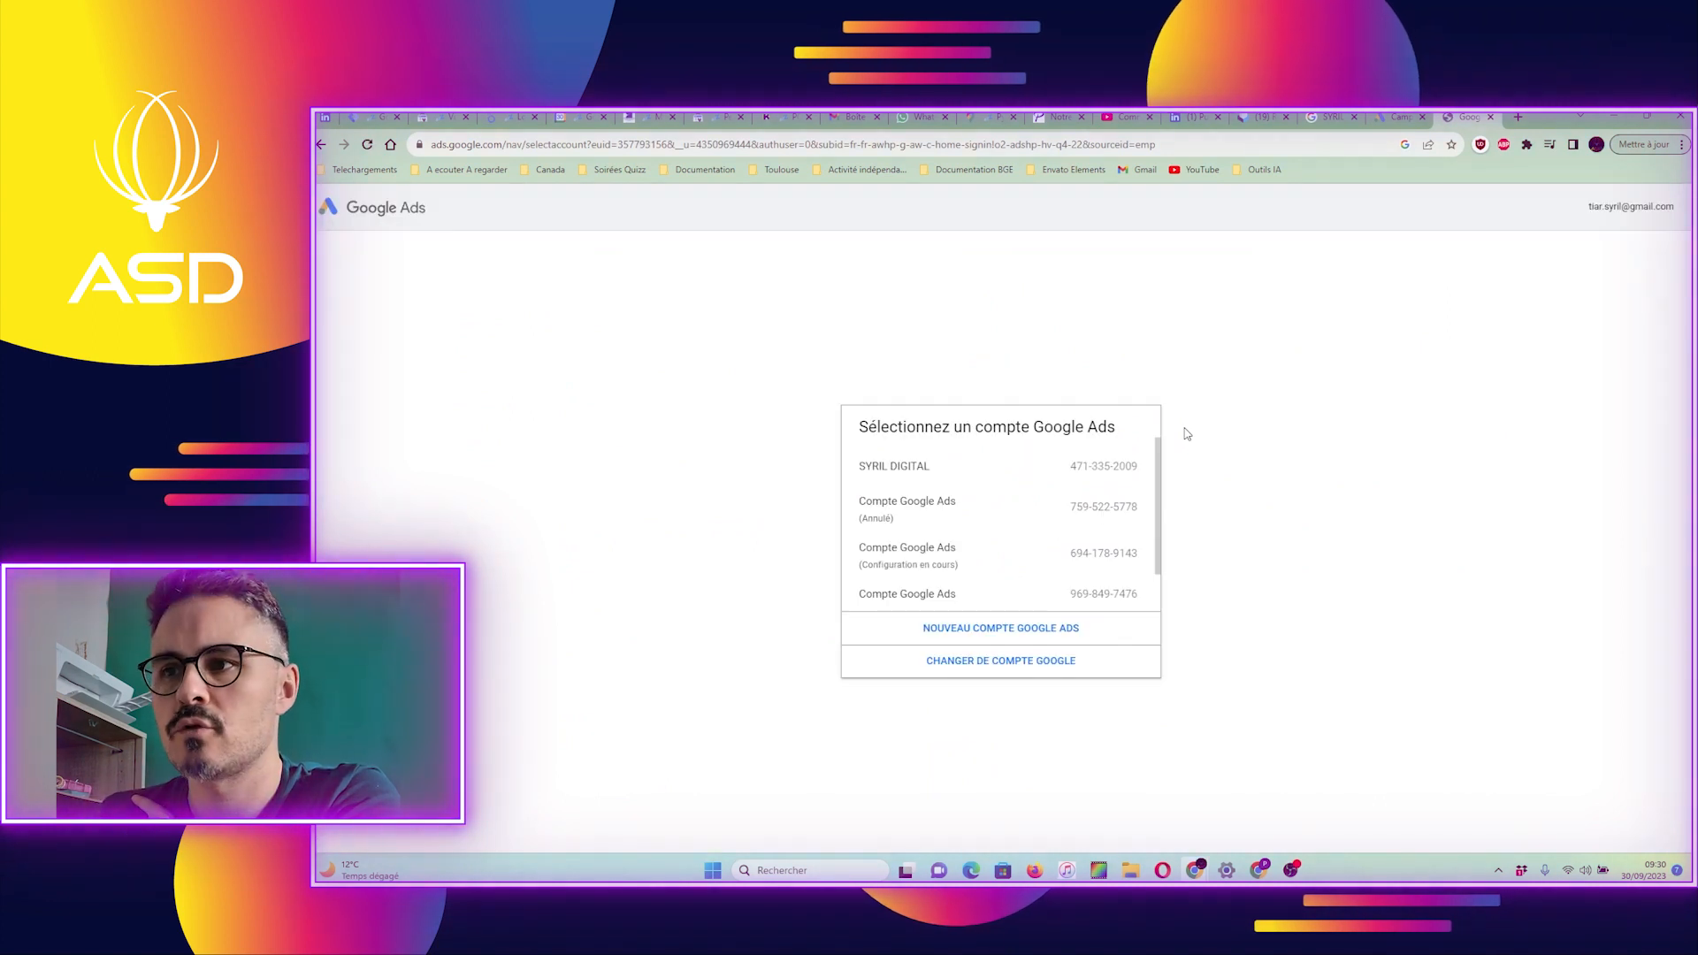
left_click(954, 475)
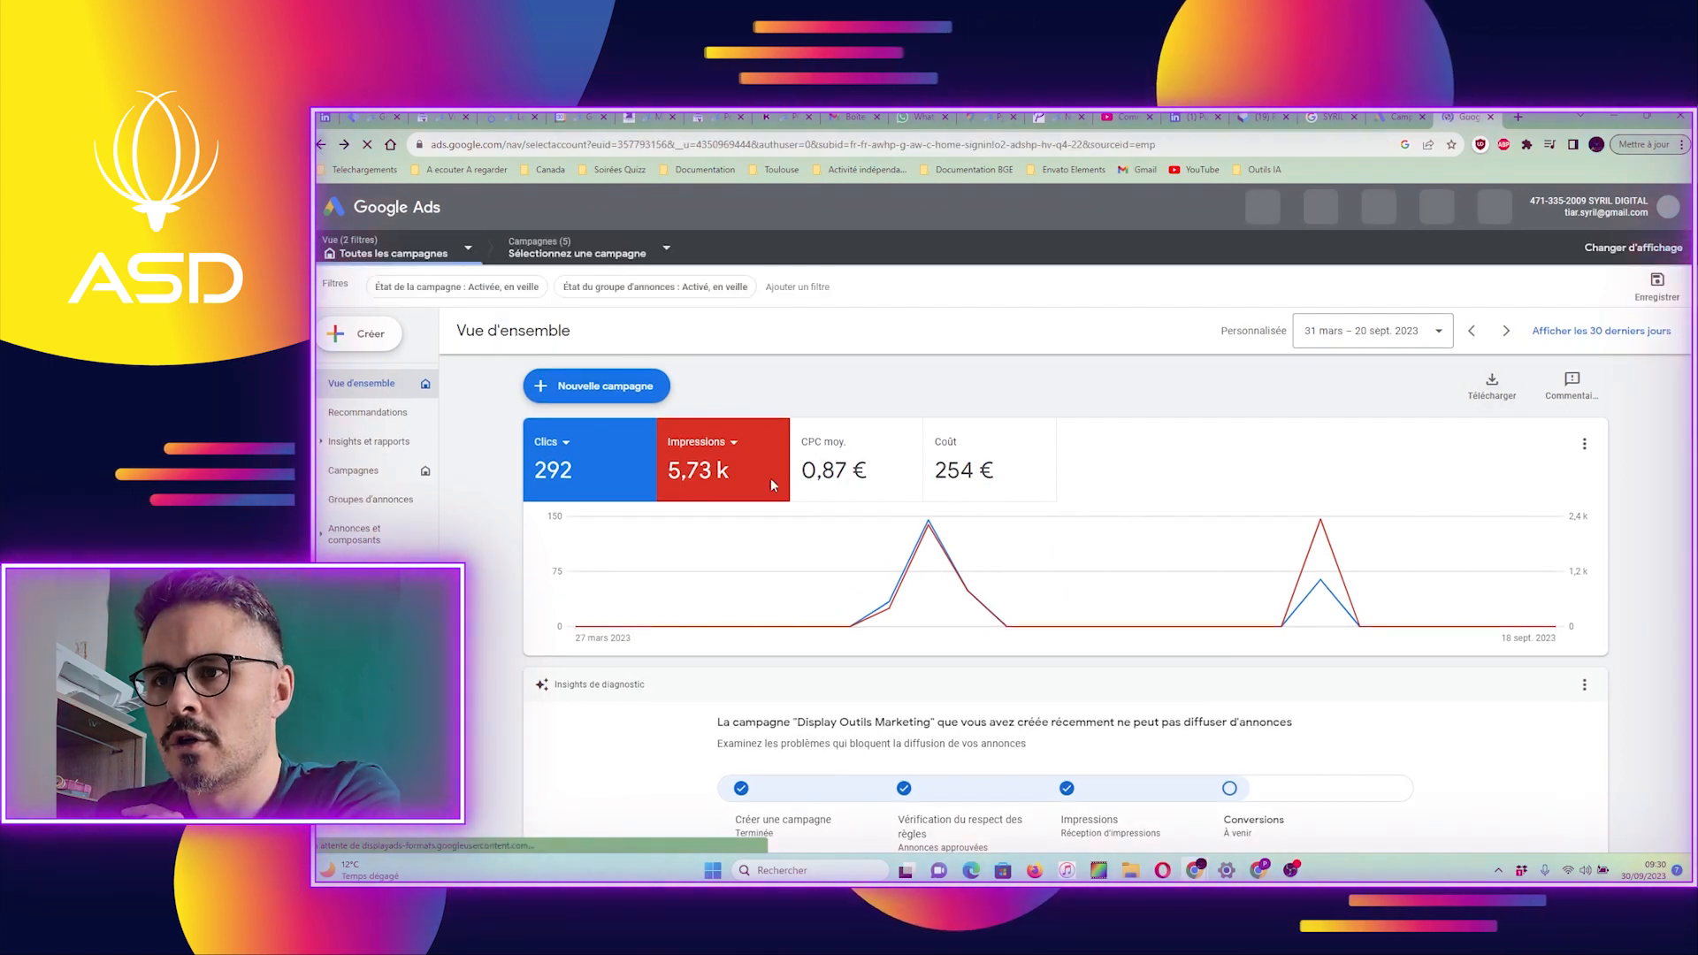
Step: Return to the account selection and start creating a new Google Ads account, skipping the first campaign's creation
scroll(920, 586, "down", 1)
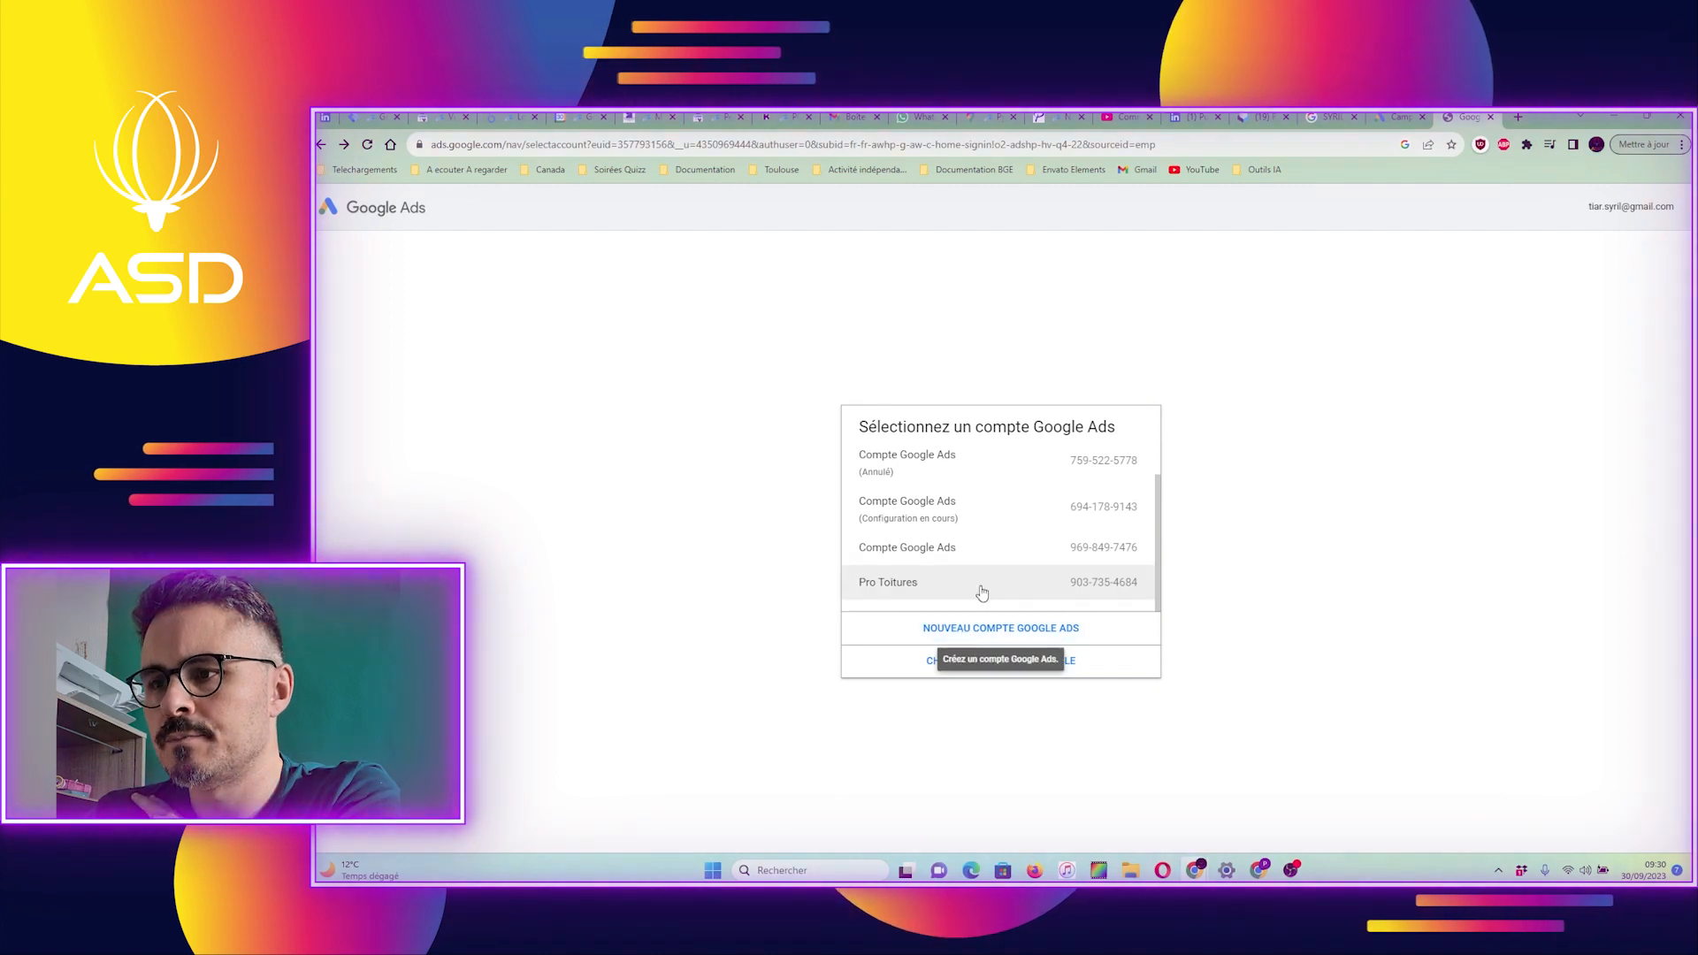
left_click(964, 630)
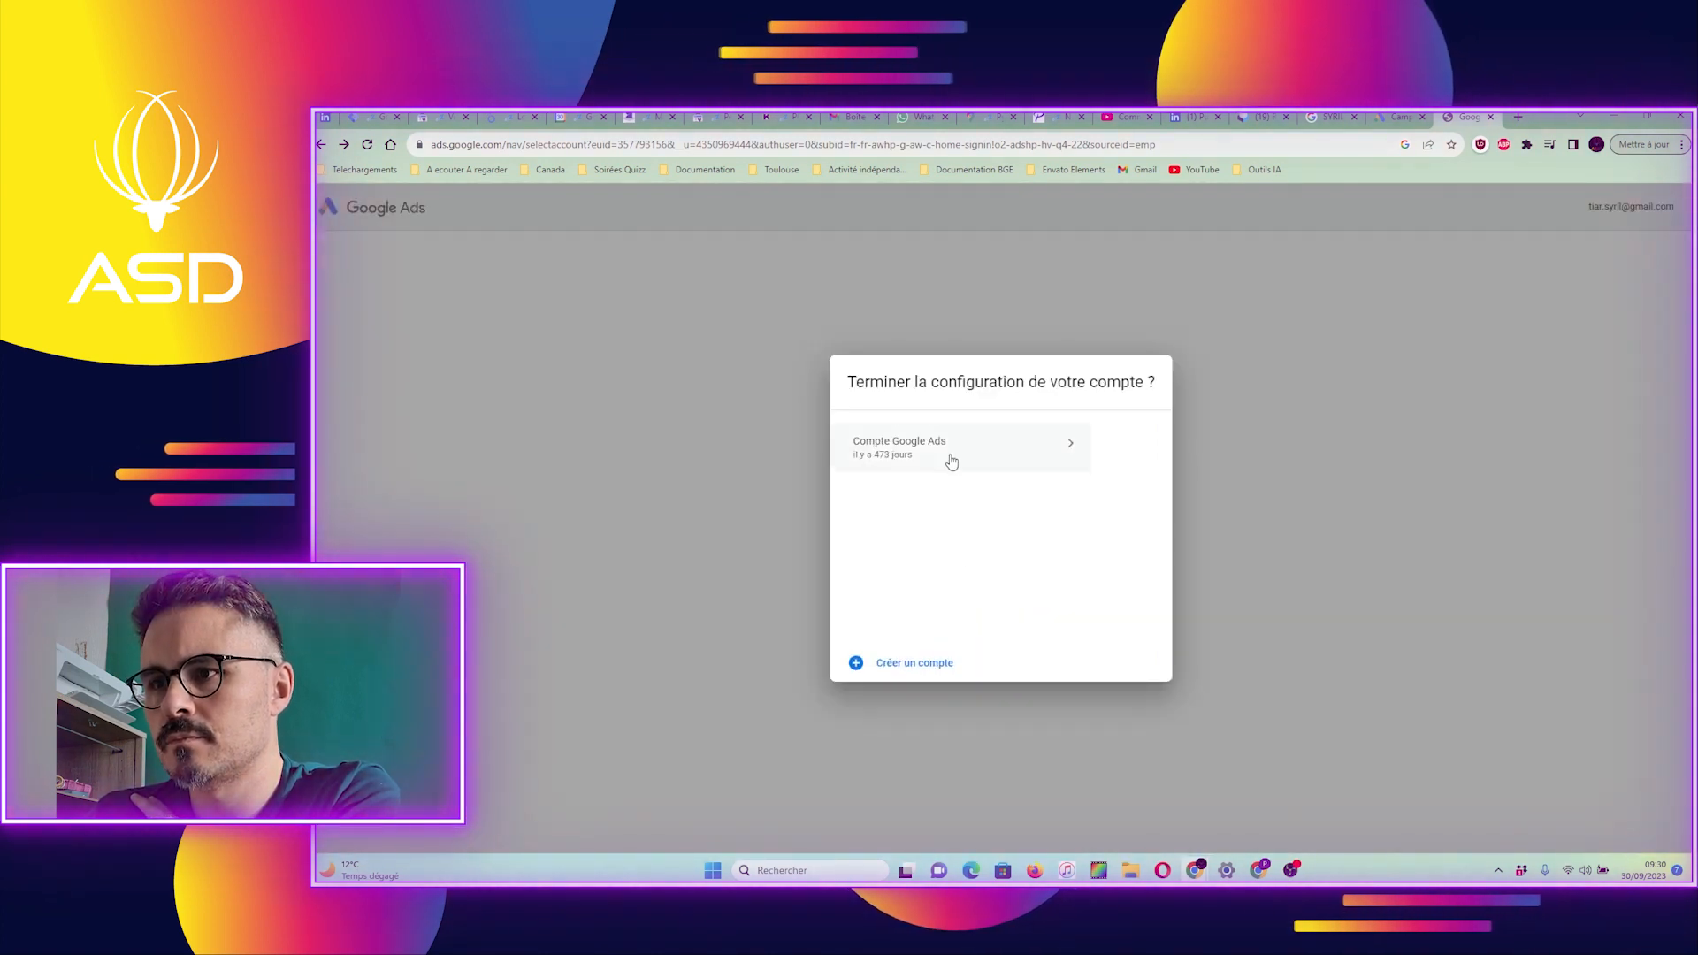
left_click(919, 664)
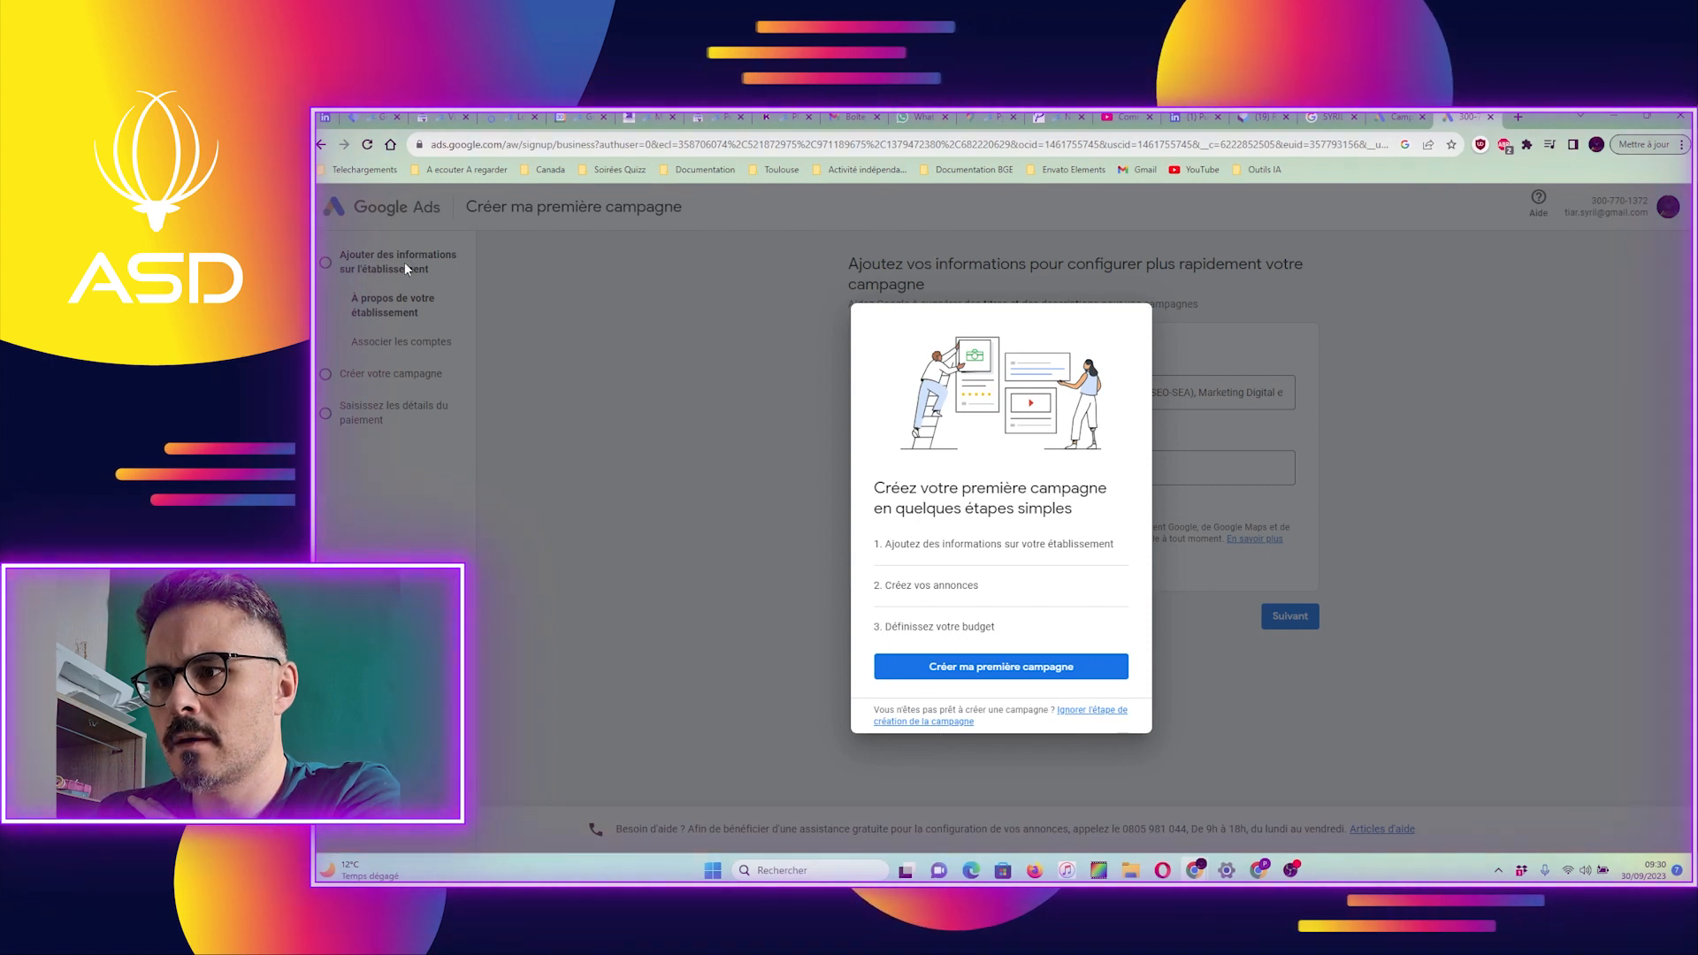
left_click(1090, 711)
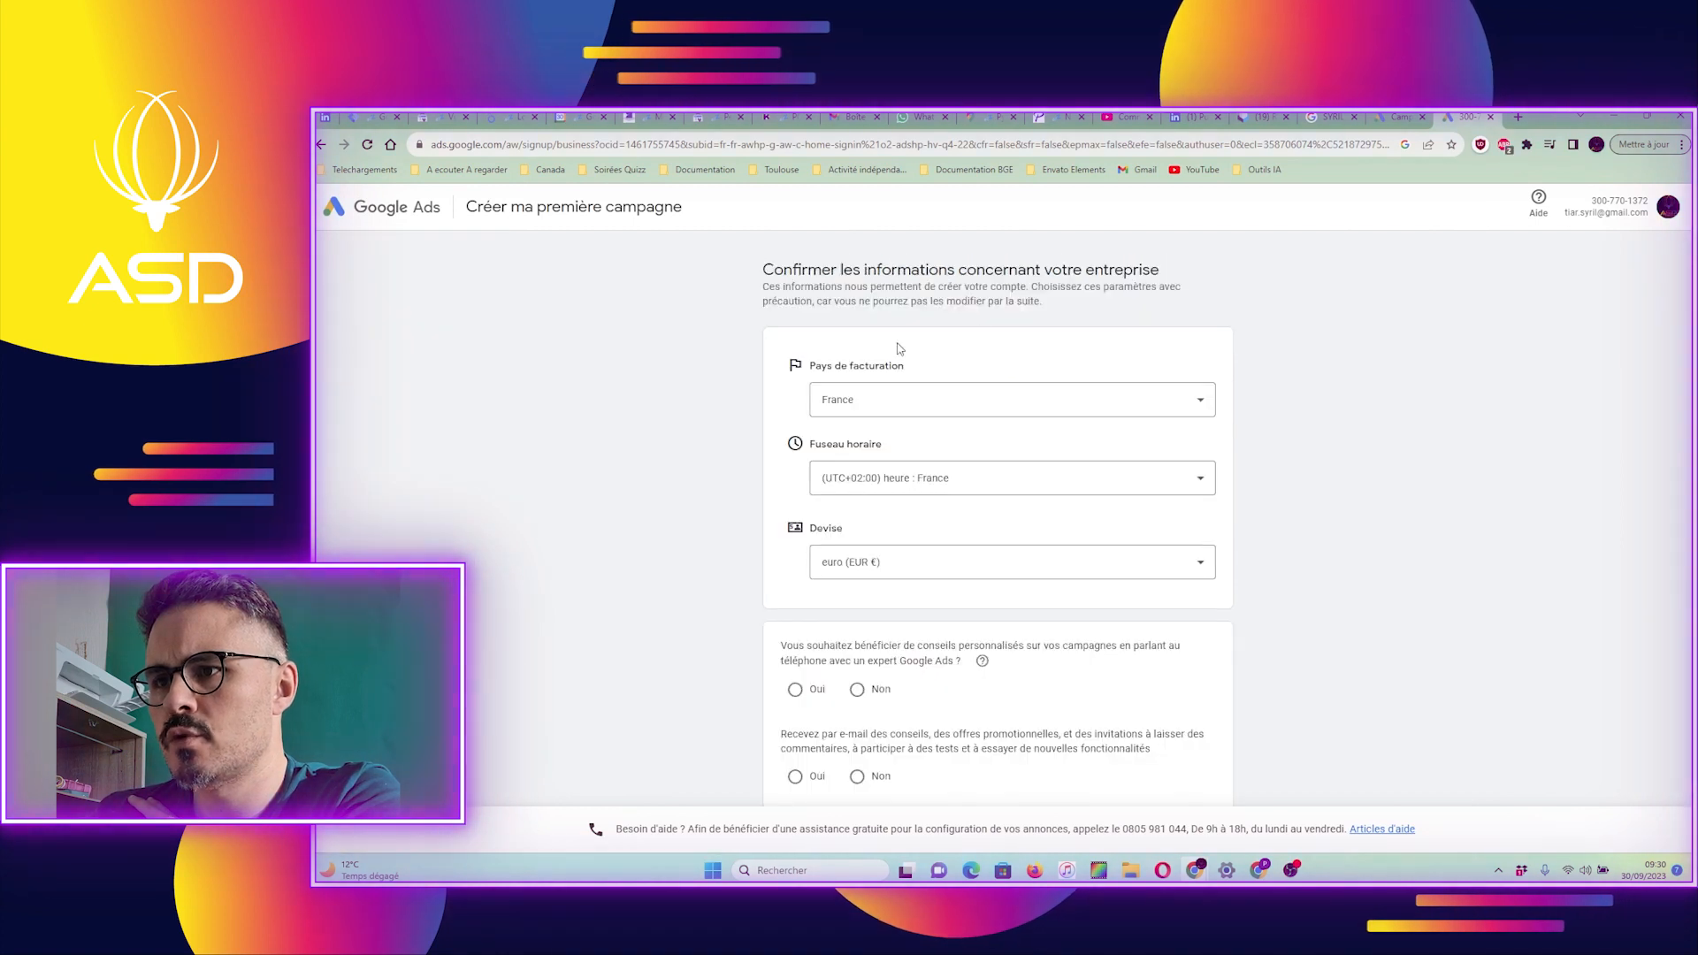
Step: Decline both the phone advice and the promotional e-mails, and submit the business information with France and euro
scroll(945, 563, "down", 1)
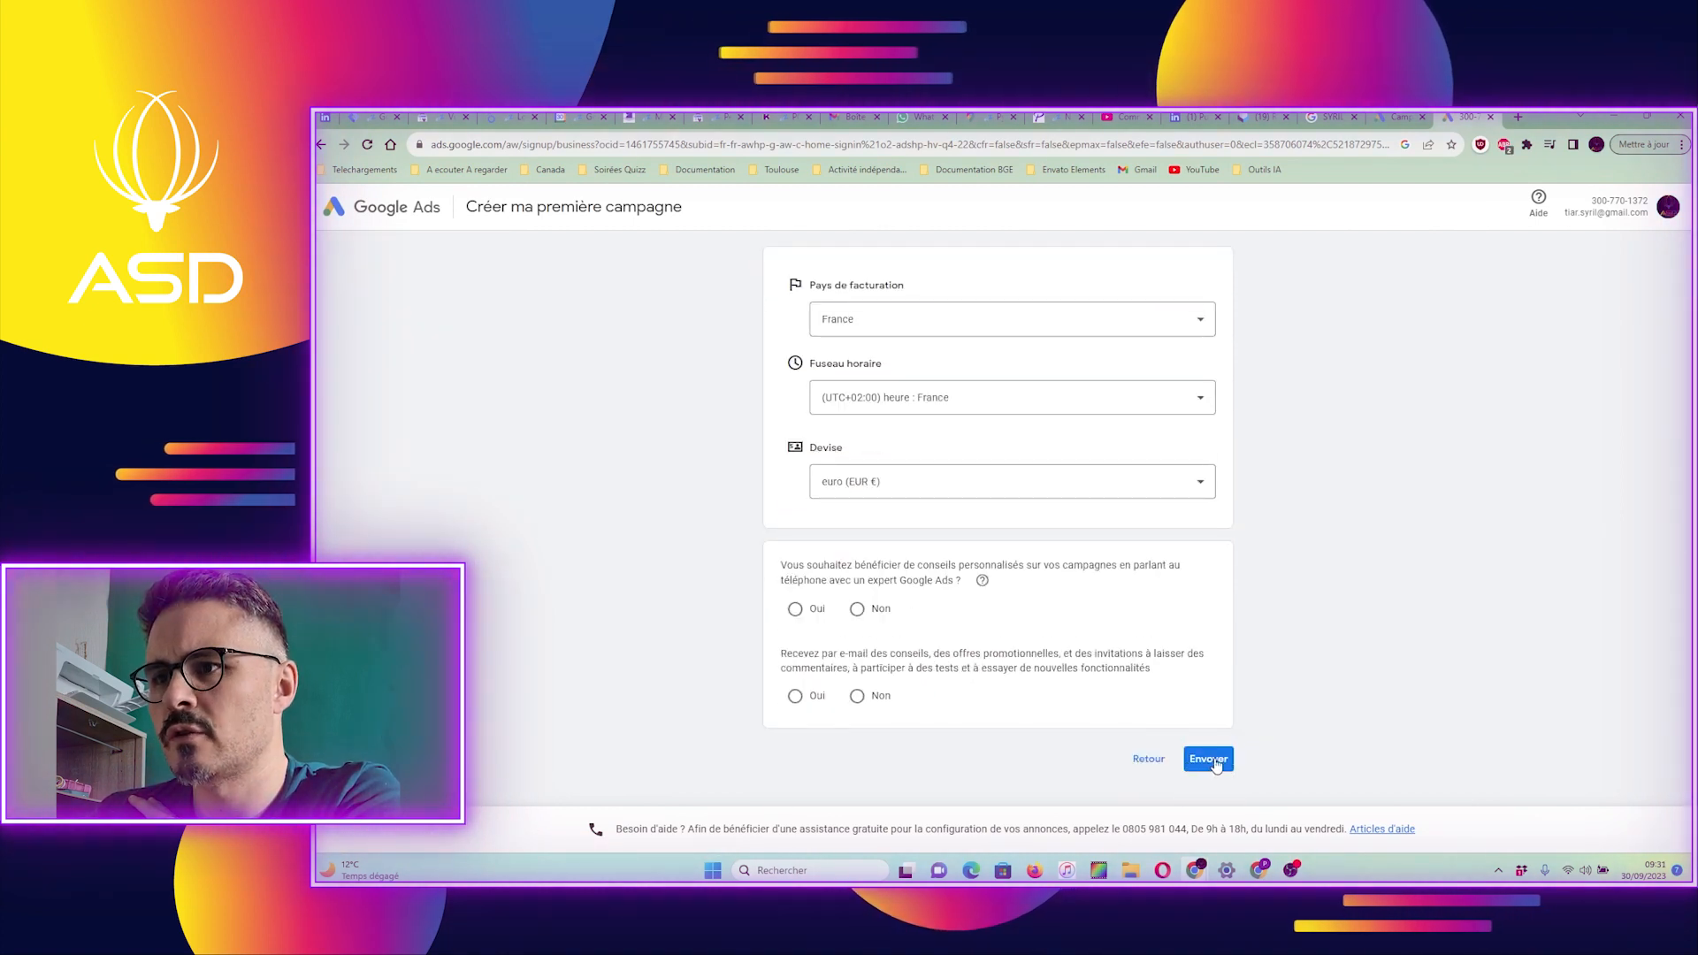
scroll(1024, 587, "up", 1)
scroll(1030, 591, "down", 1)
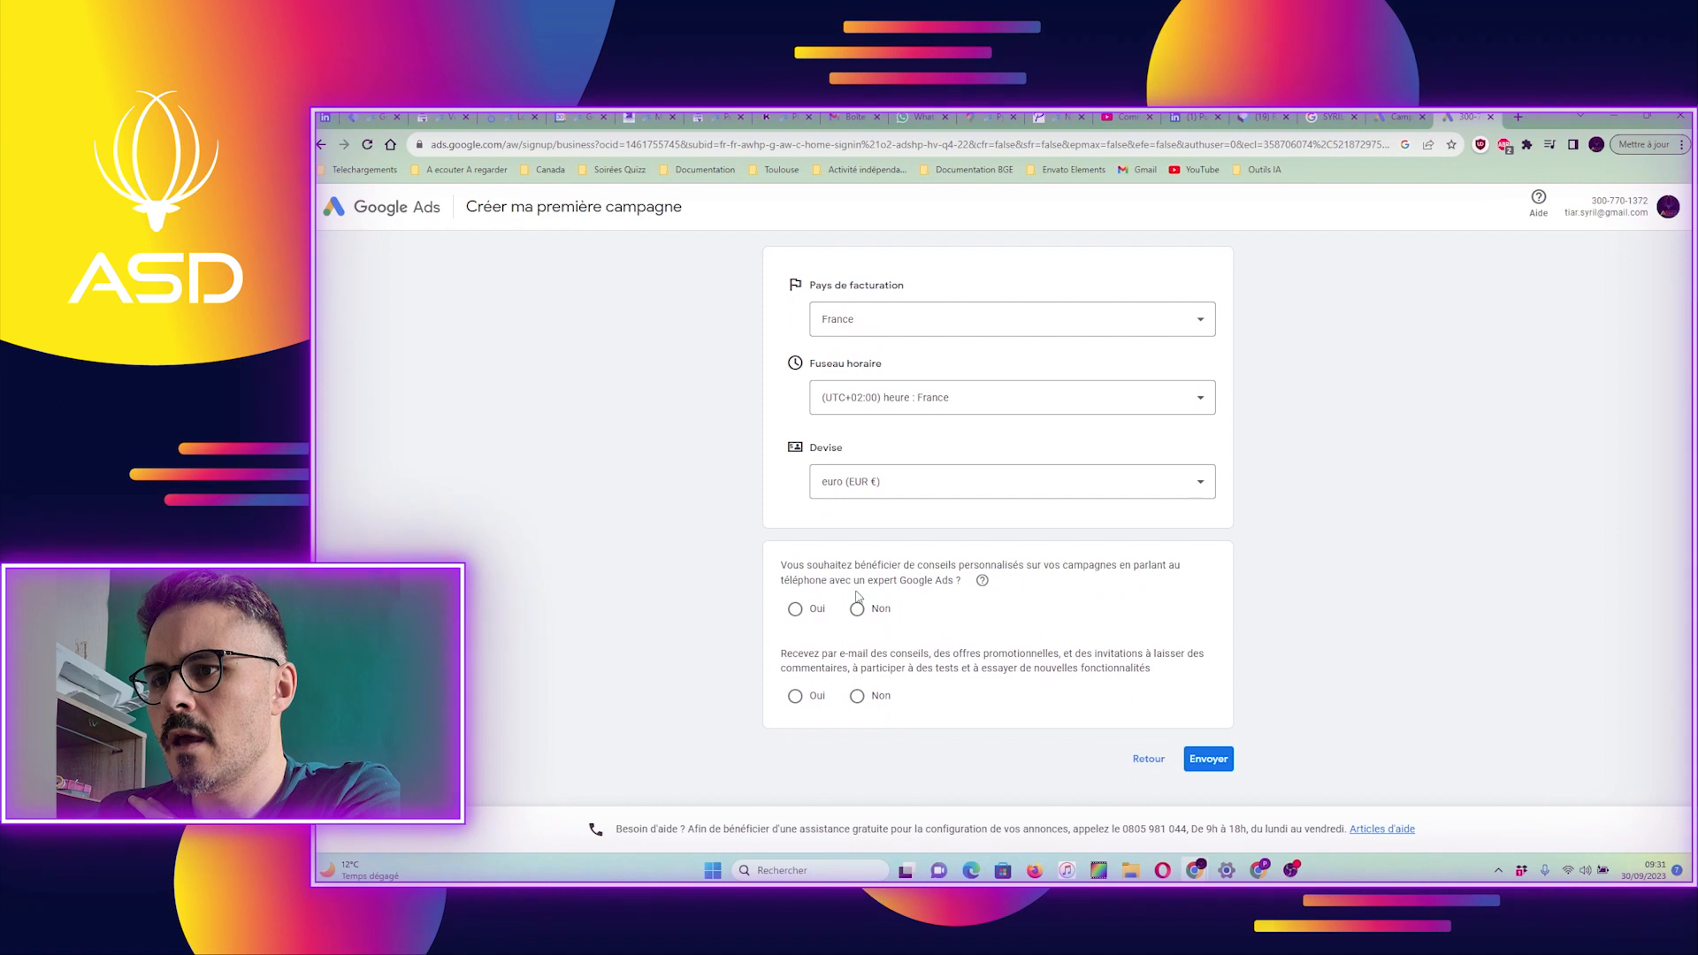
left_click(857, 607)
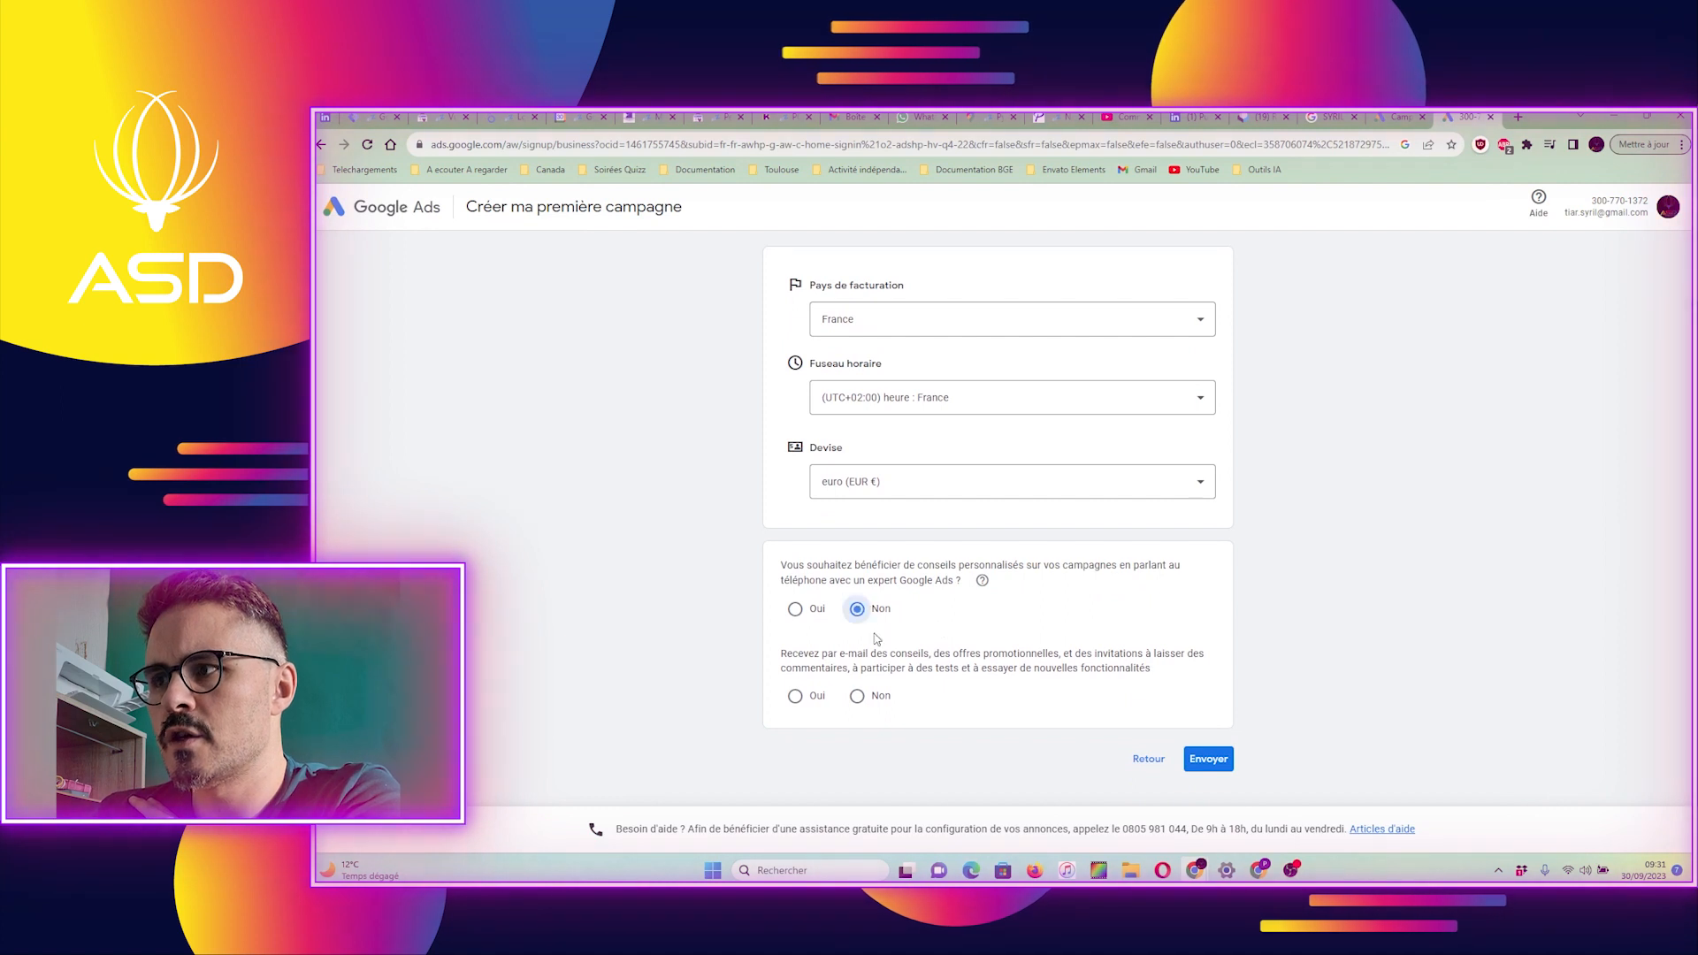
left_click(857, 696)
left_click(1208, 759)
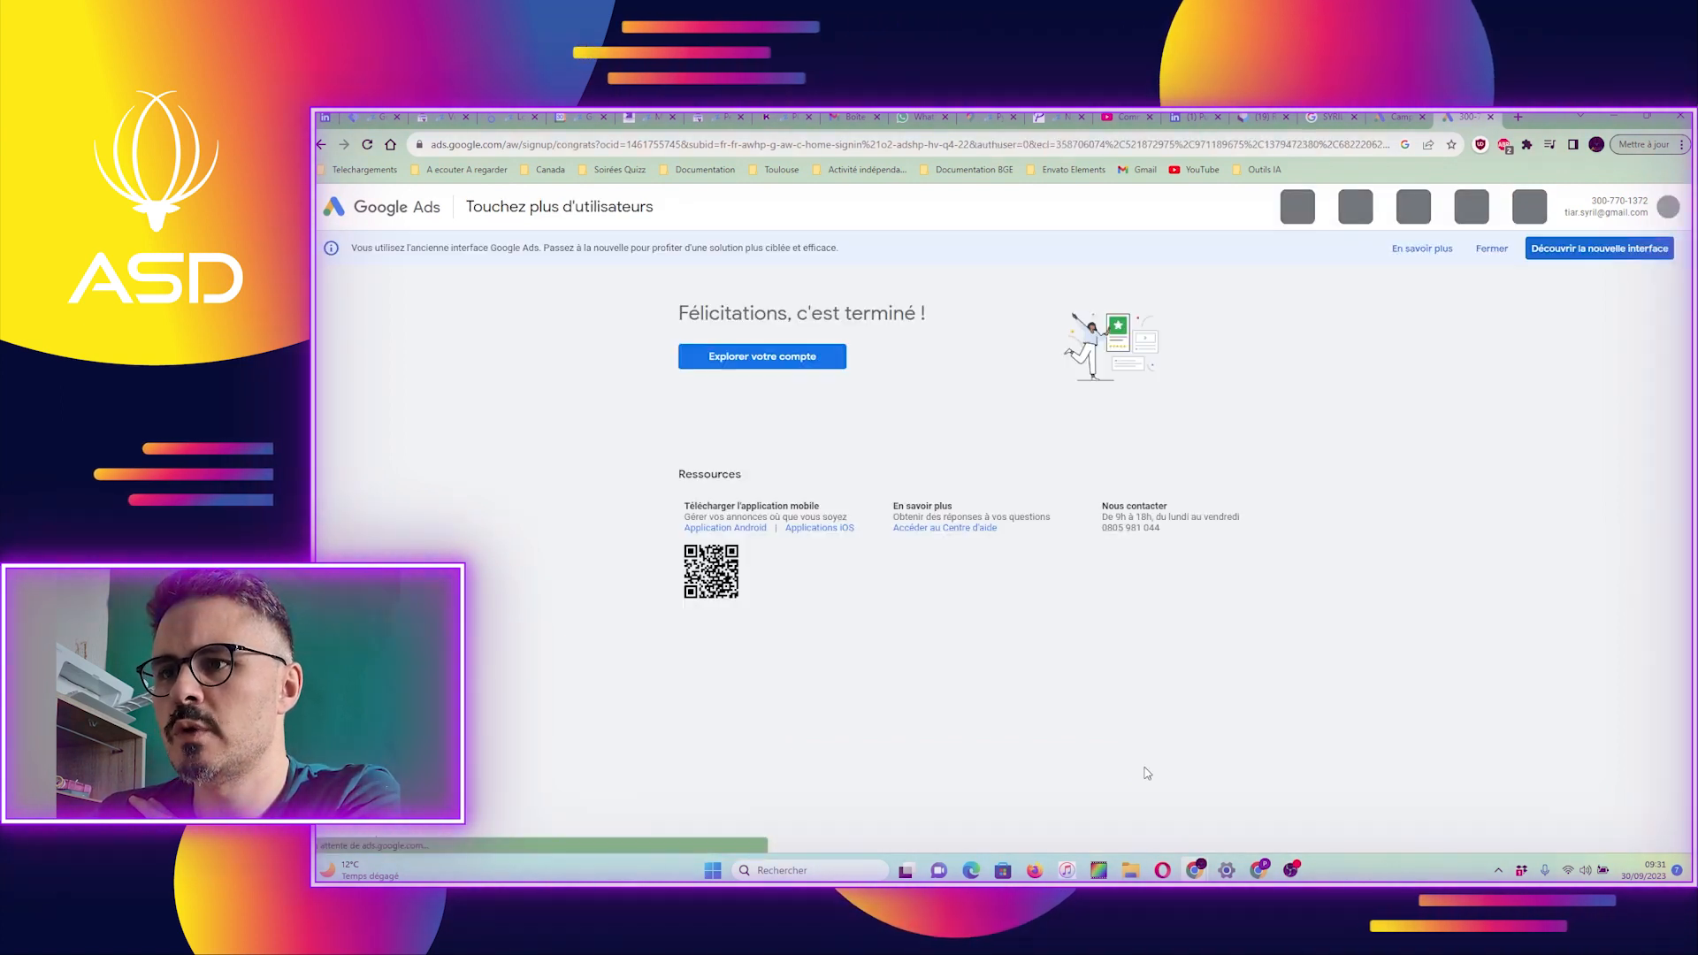
Step: Explore the new account and choose "Promotions et visites en magasin" as the objective of a new campaign
left_click(789, 374)
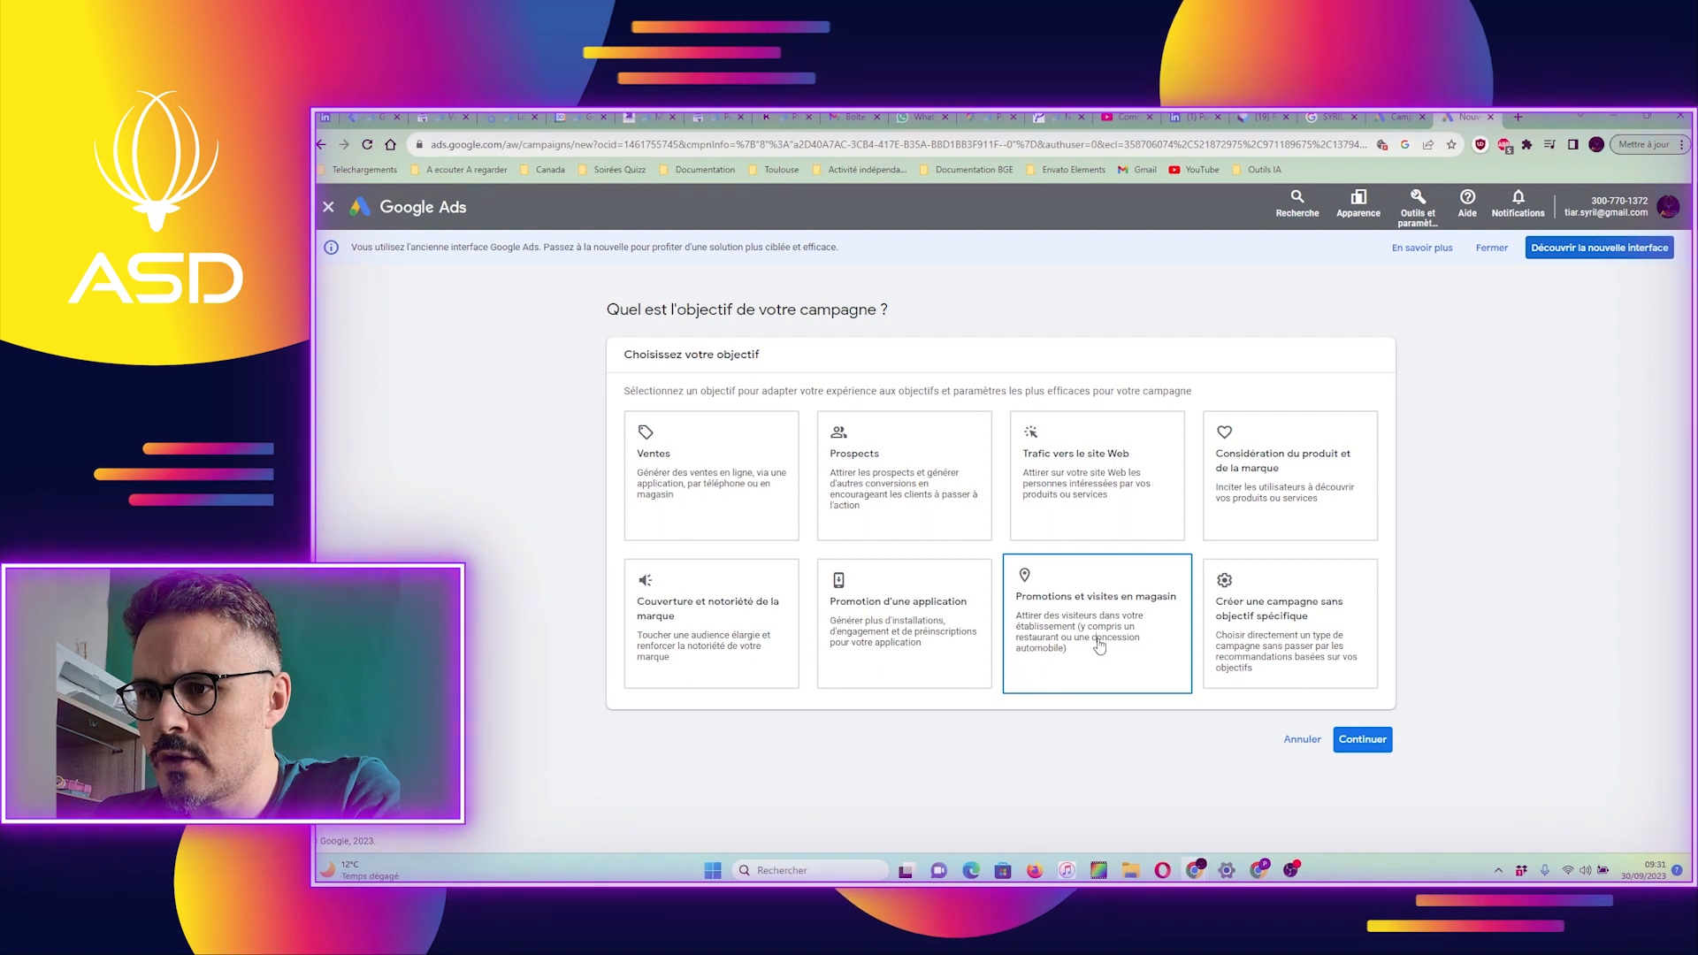
left_click(1104, 673)
Step: Review the store visits campaign's options: Performance Max type, conversion goals, promoted locations and campaign name
scroll(1102, 659, "down", 10)
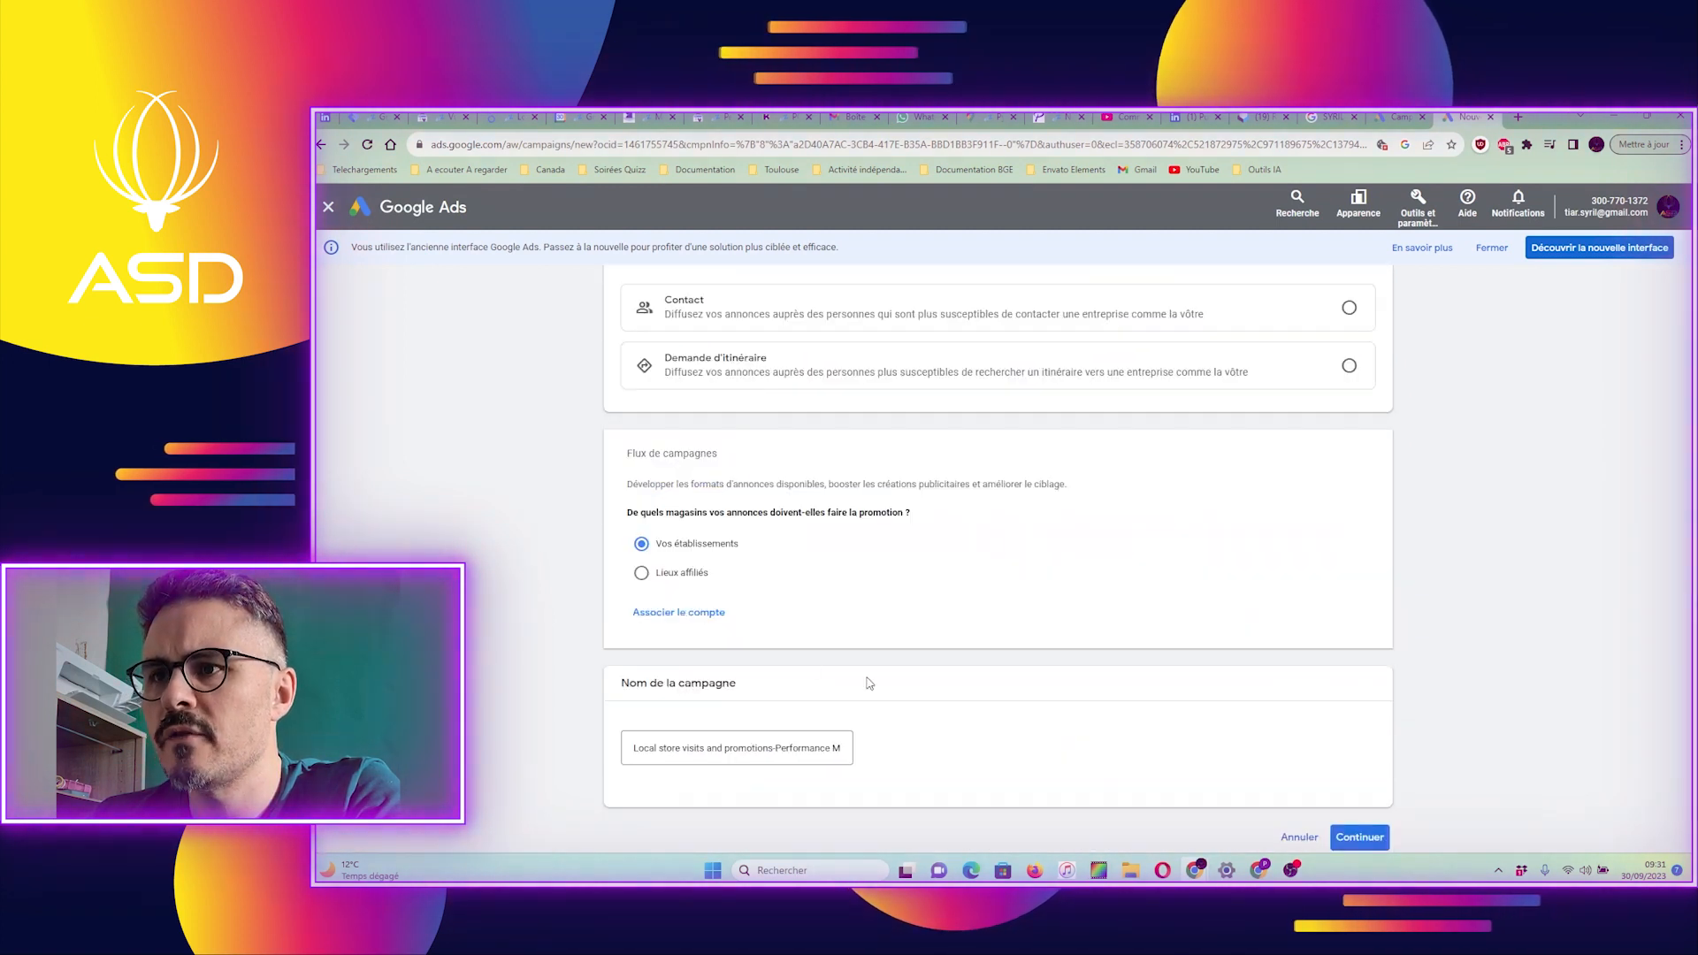
scroll(871, 685, "up", 4)
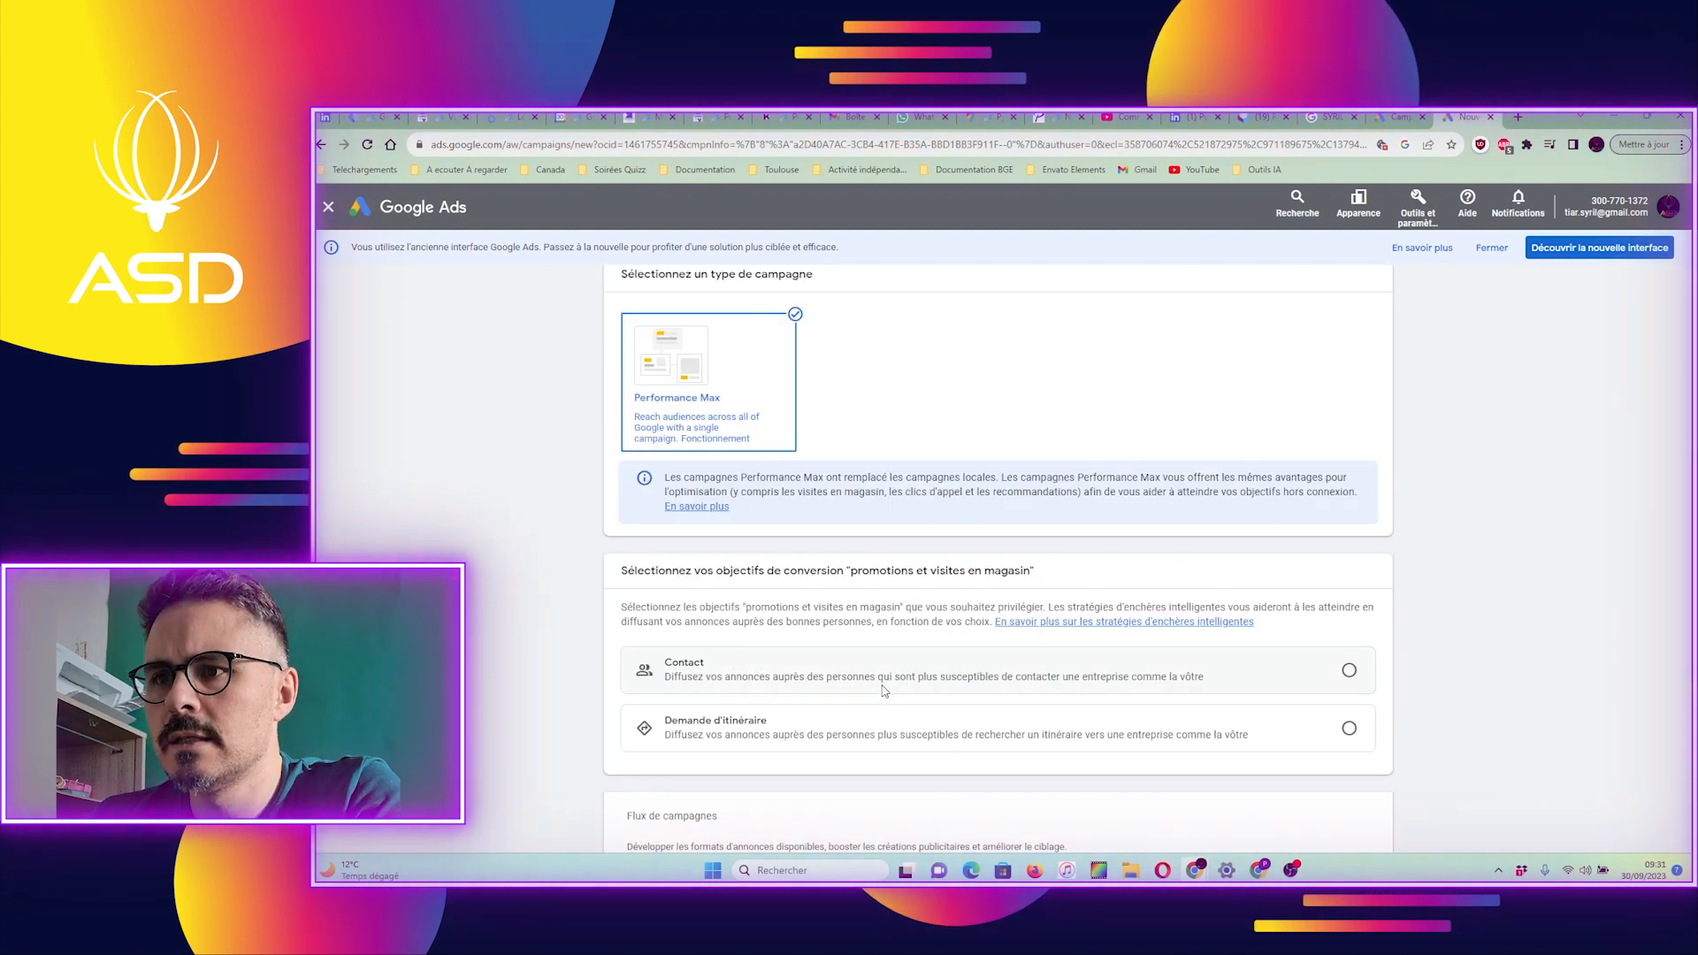
scroll(884, 690, "down", 5)
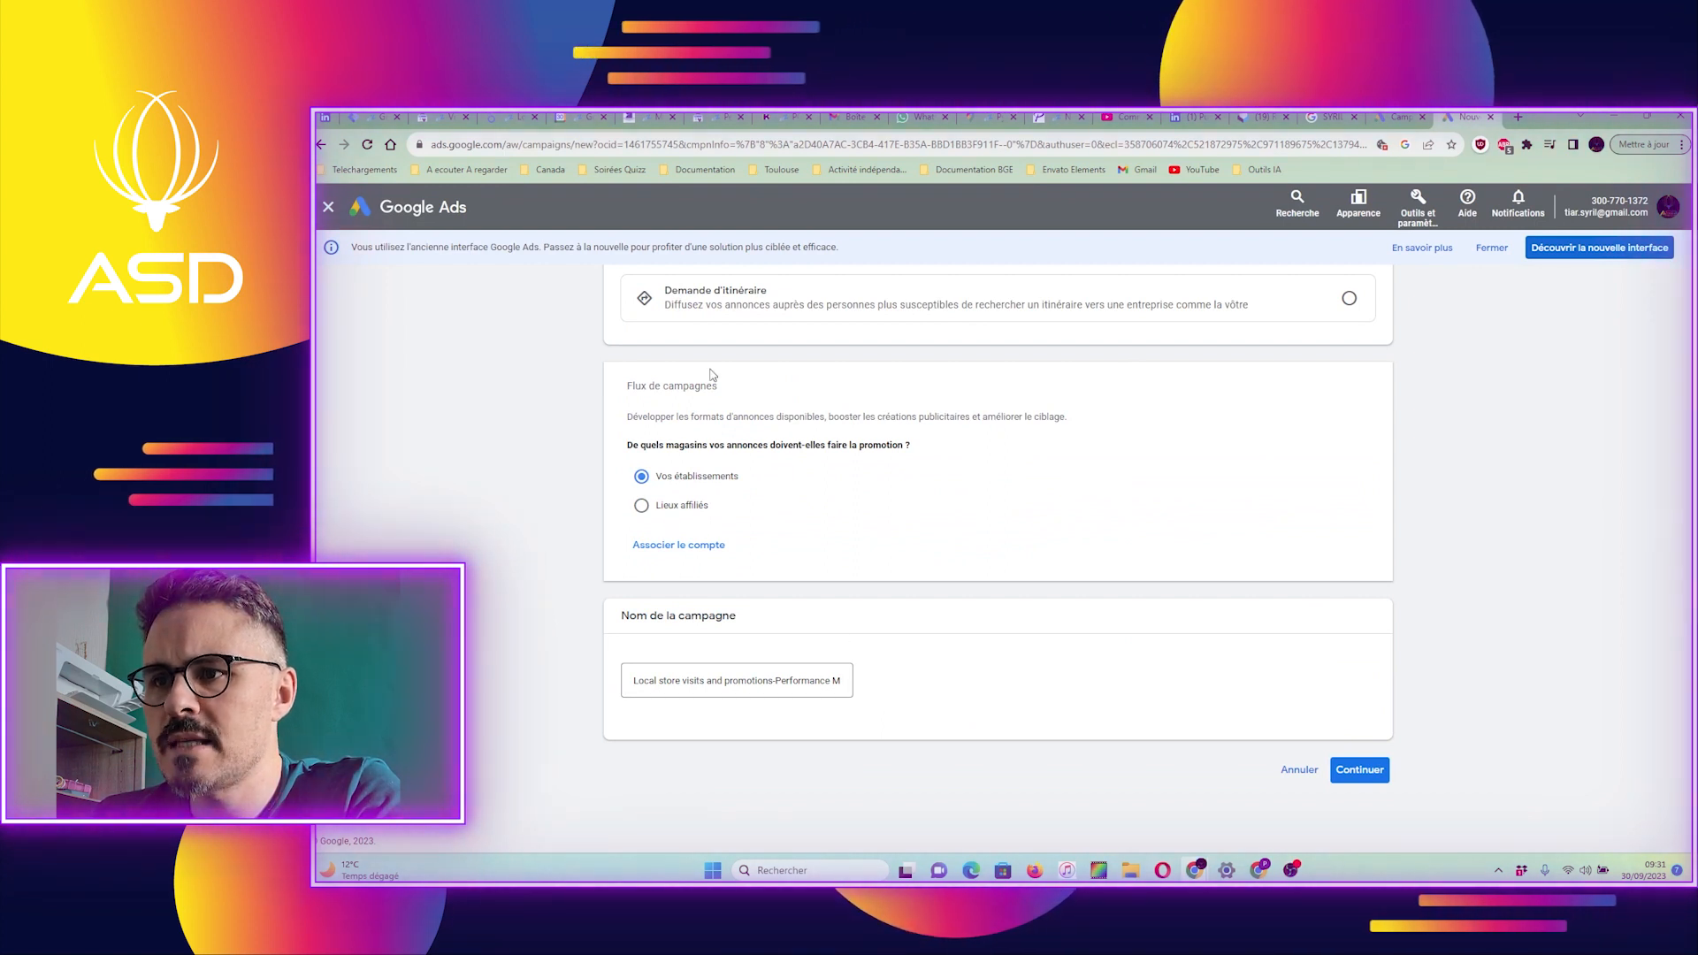
scroll(1081, 602, "up", 5)
scroll(752, 706, "up", 5)
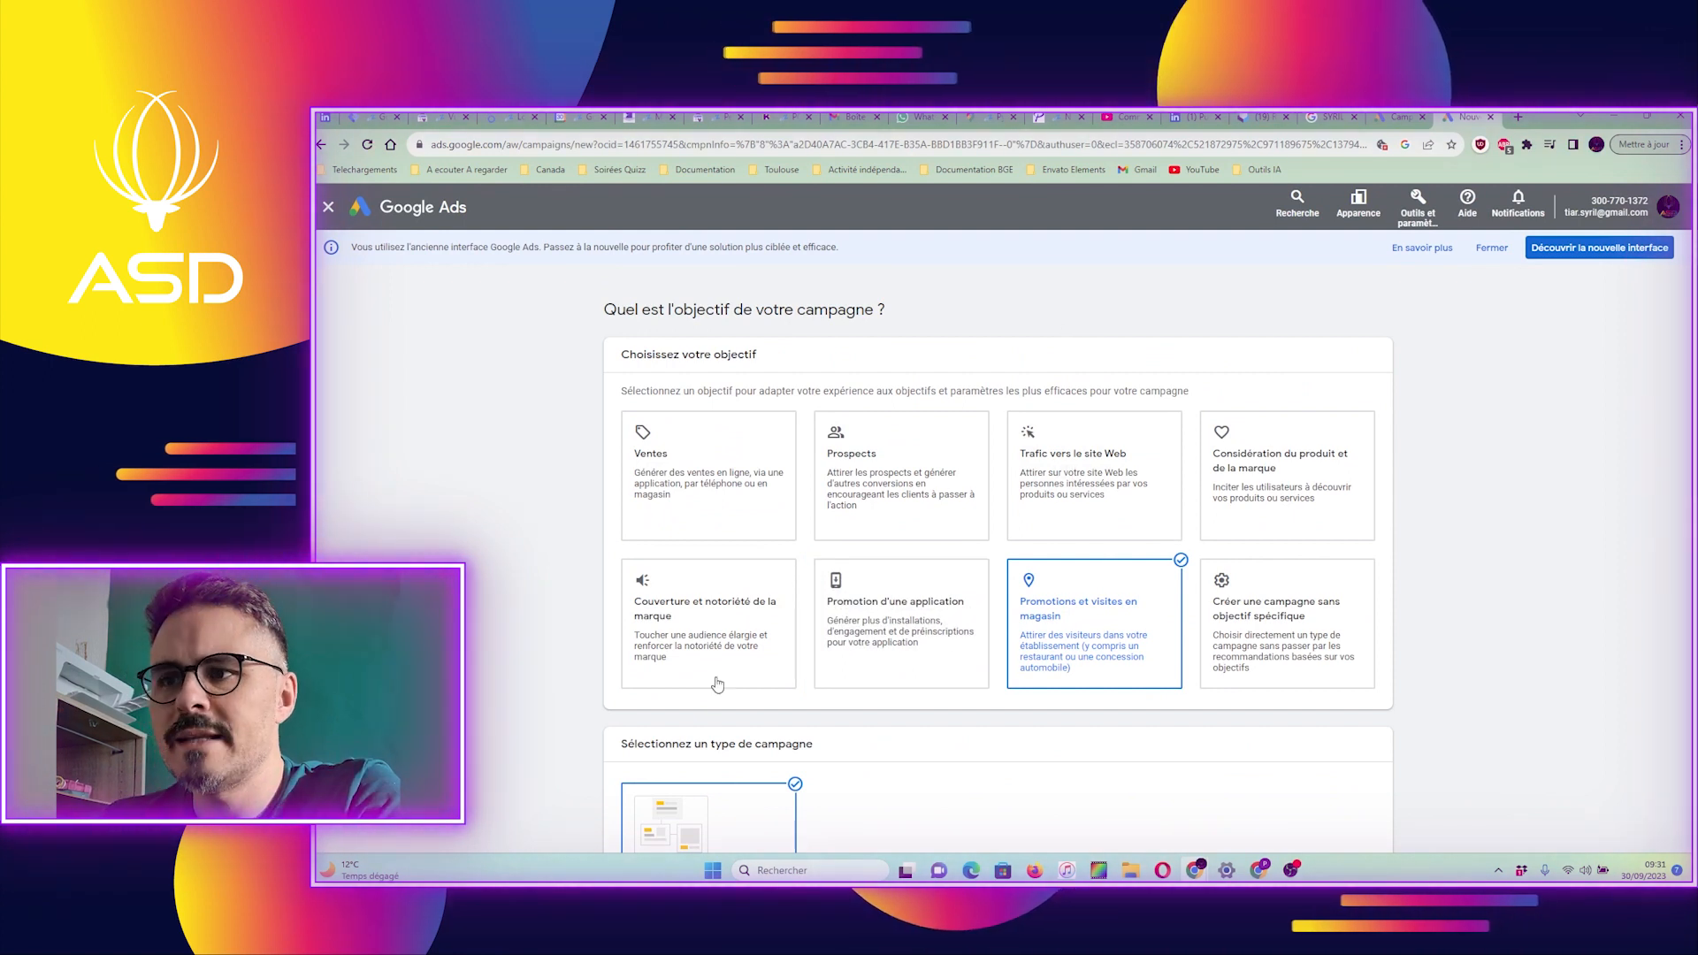
scroll(1032, 708, "down", 9)
scroll(1034, 716, "up", 9)
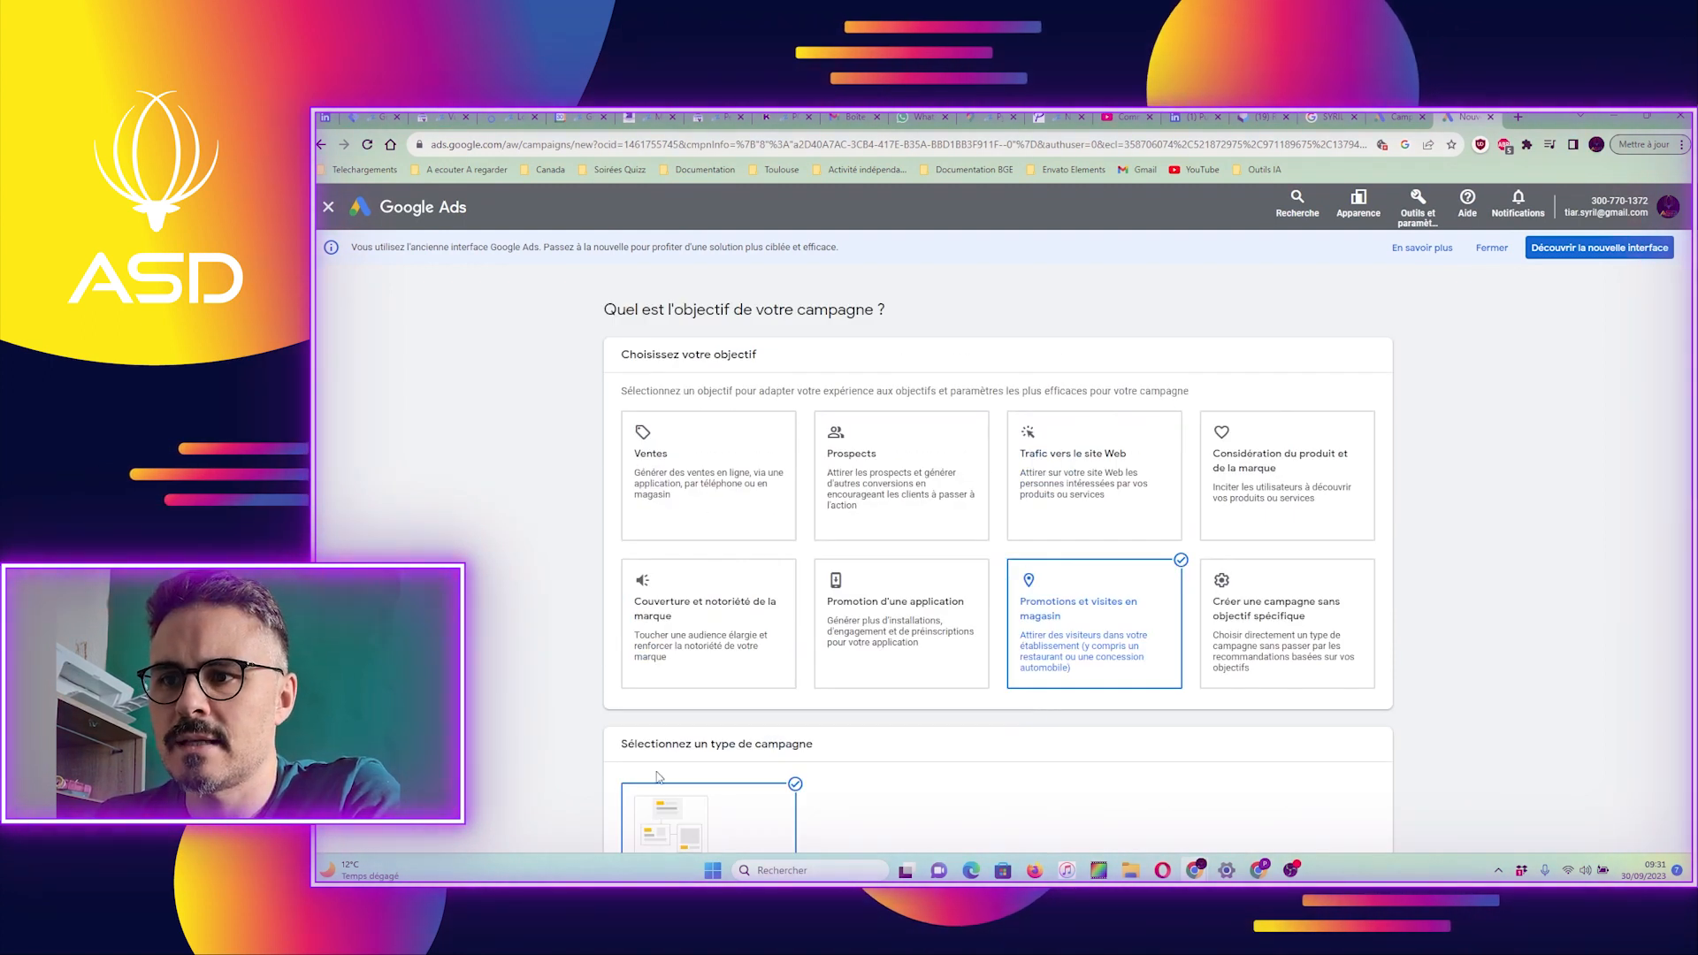
scroll(724, 761, "down", 10)
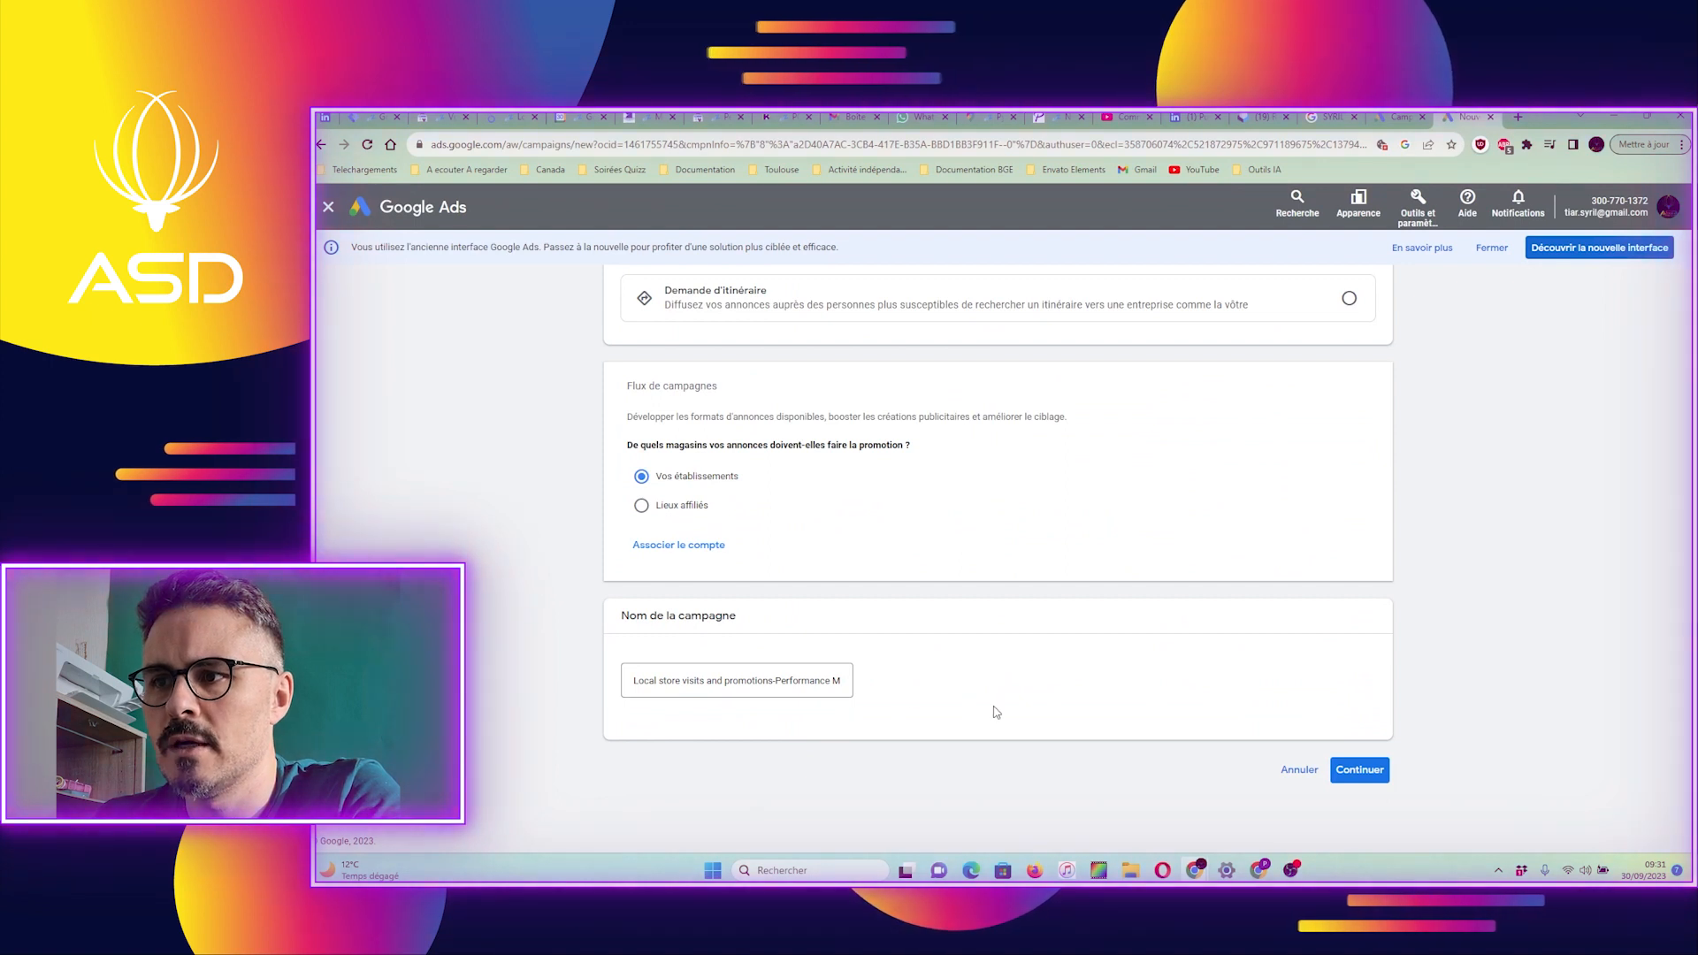
scroll(1000, 690, "up", 4)
scroll(938, 750, "up", 6)
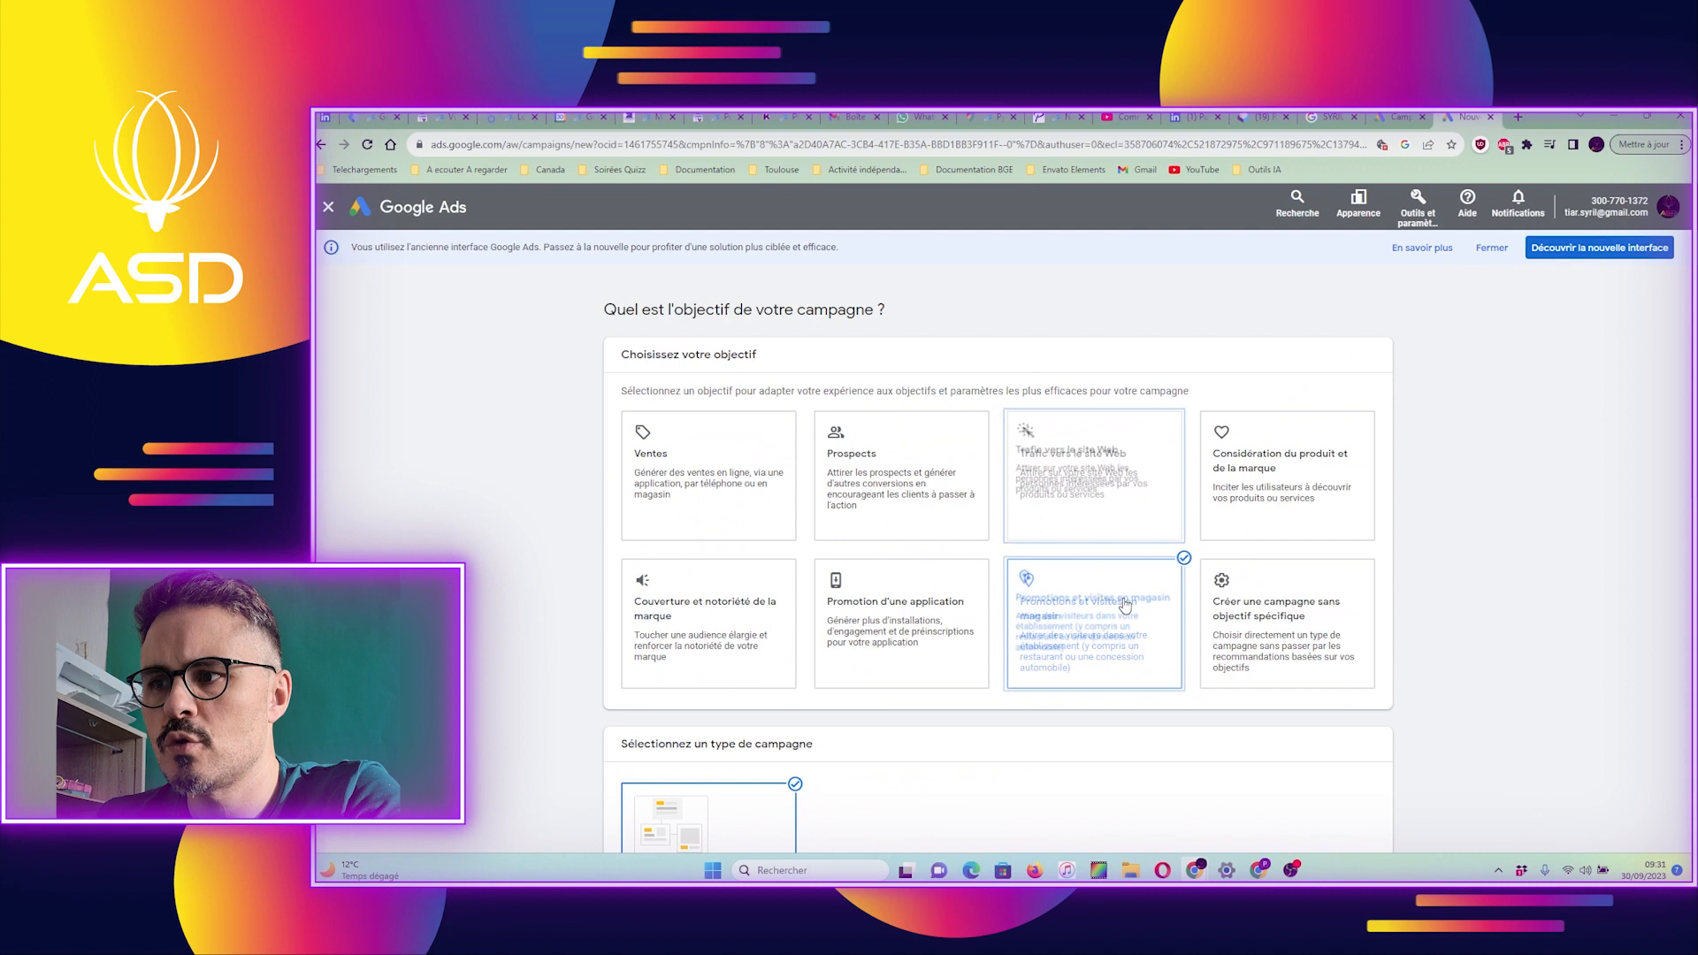
scroll(1097, 645, "down", 5)
scroll(1095, 637, "down", 4)
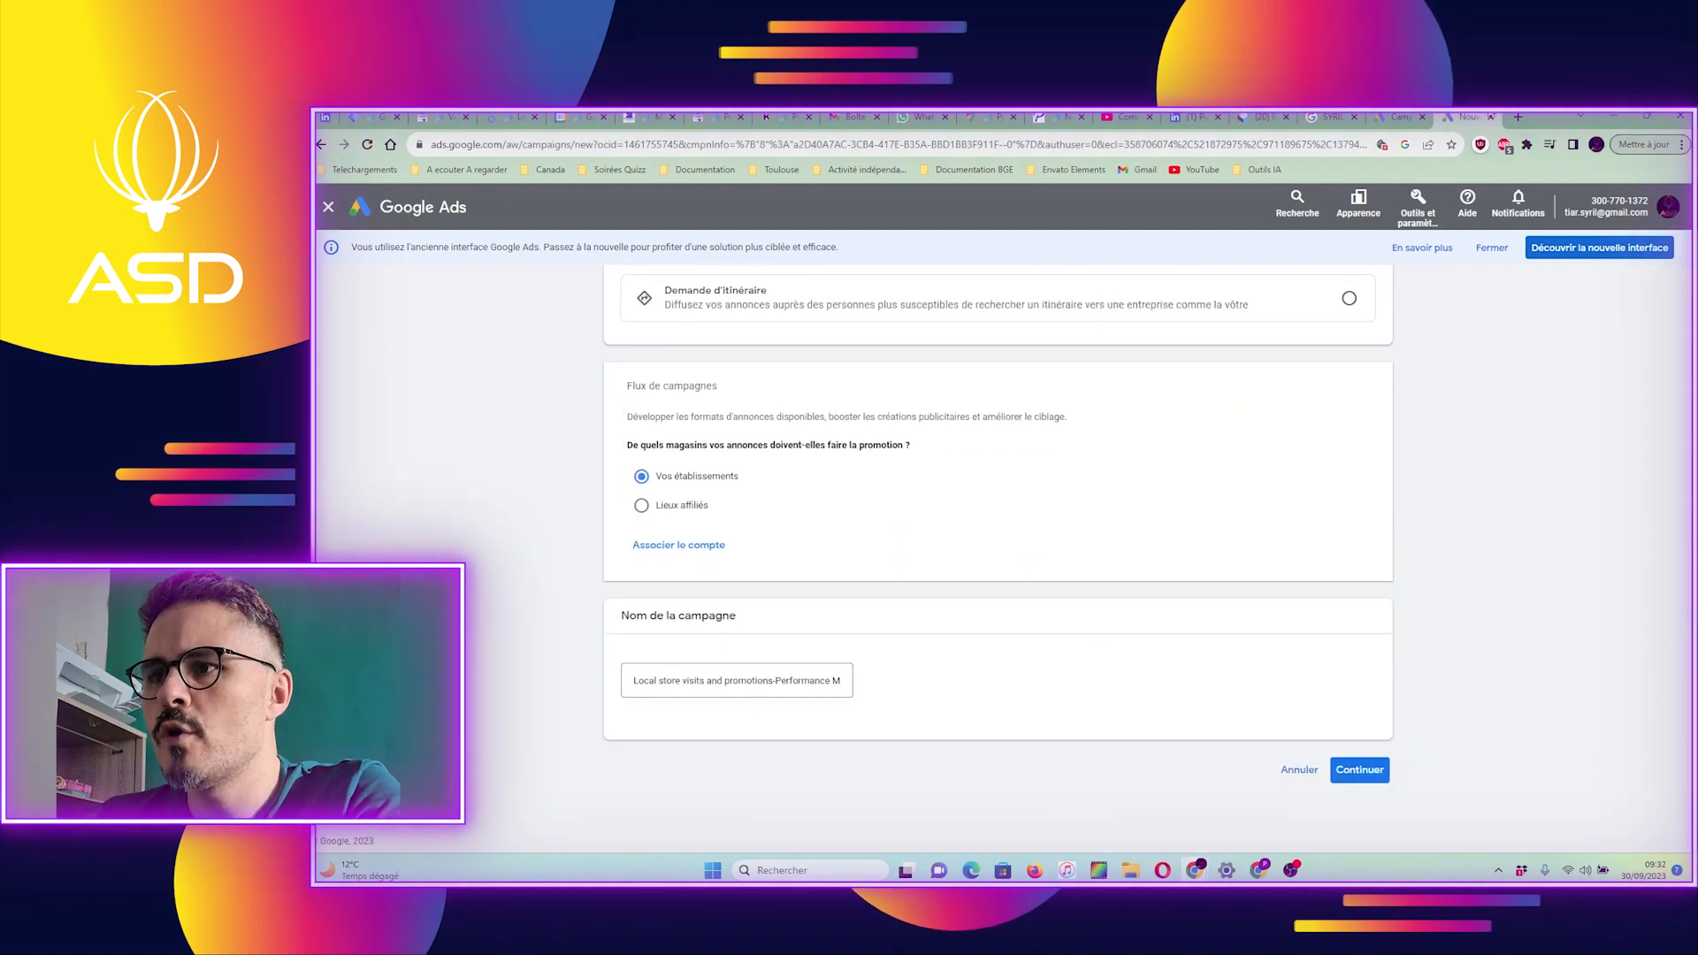
Step: Close the new account's campaign page and return to the business profile's ad campaign through its advertising option
left_click(1384, 116)
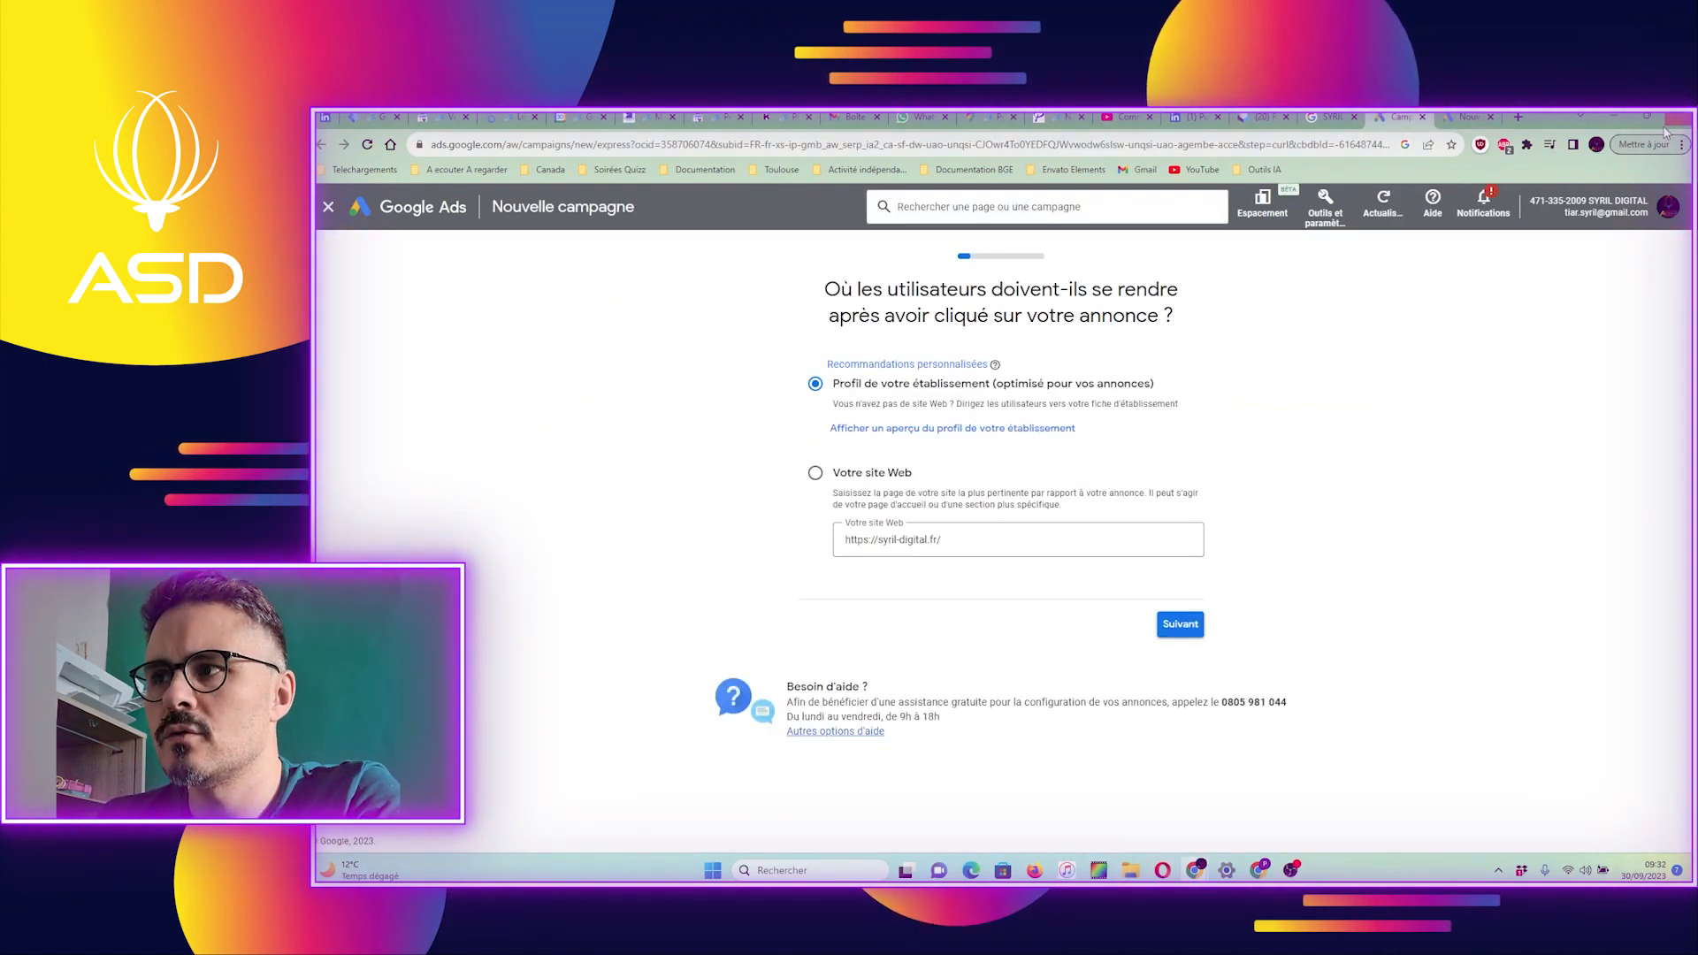
left_click(1492, 117)
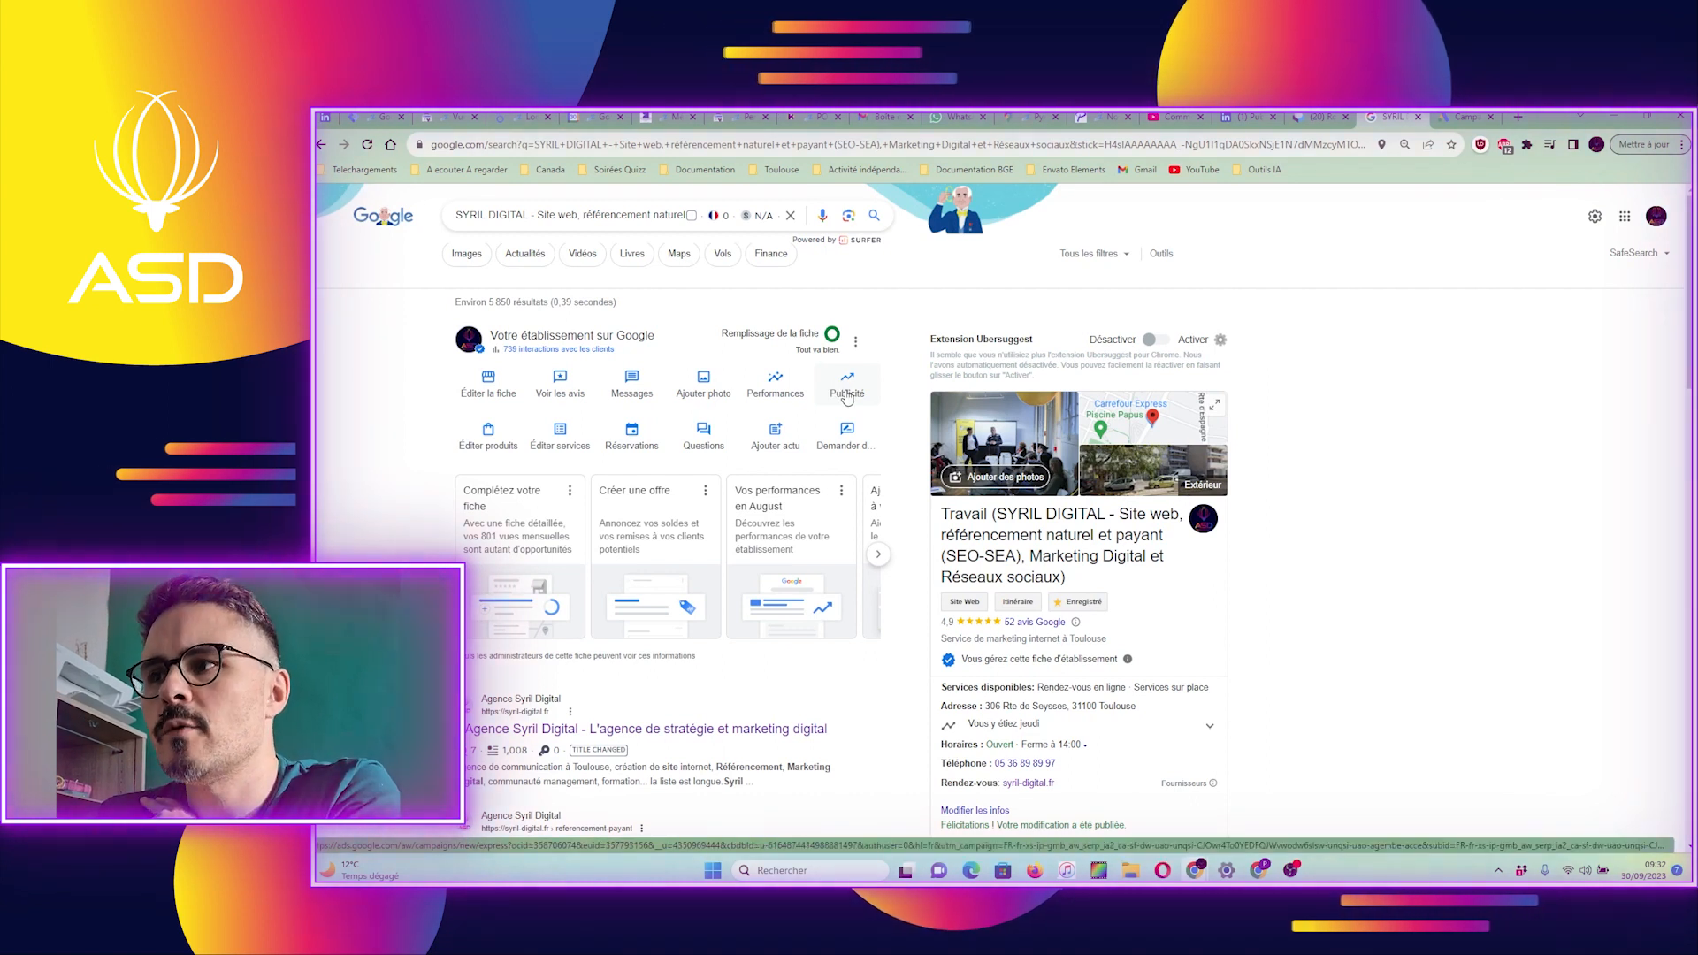
left_click(848, 396)
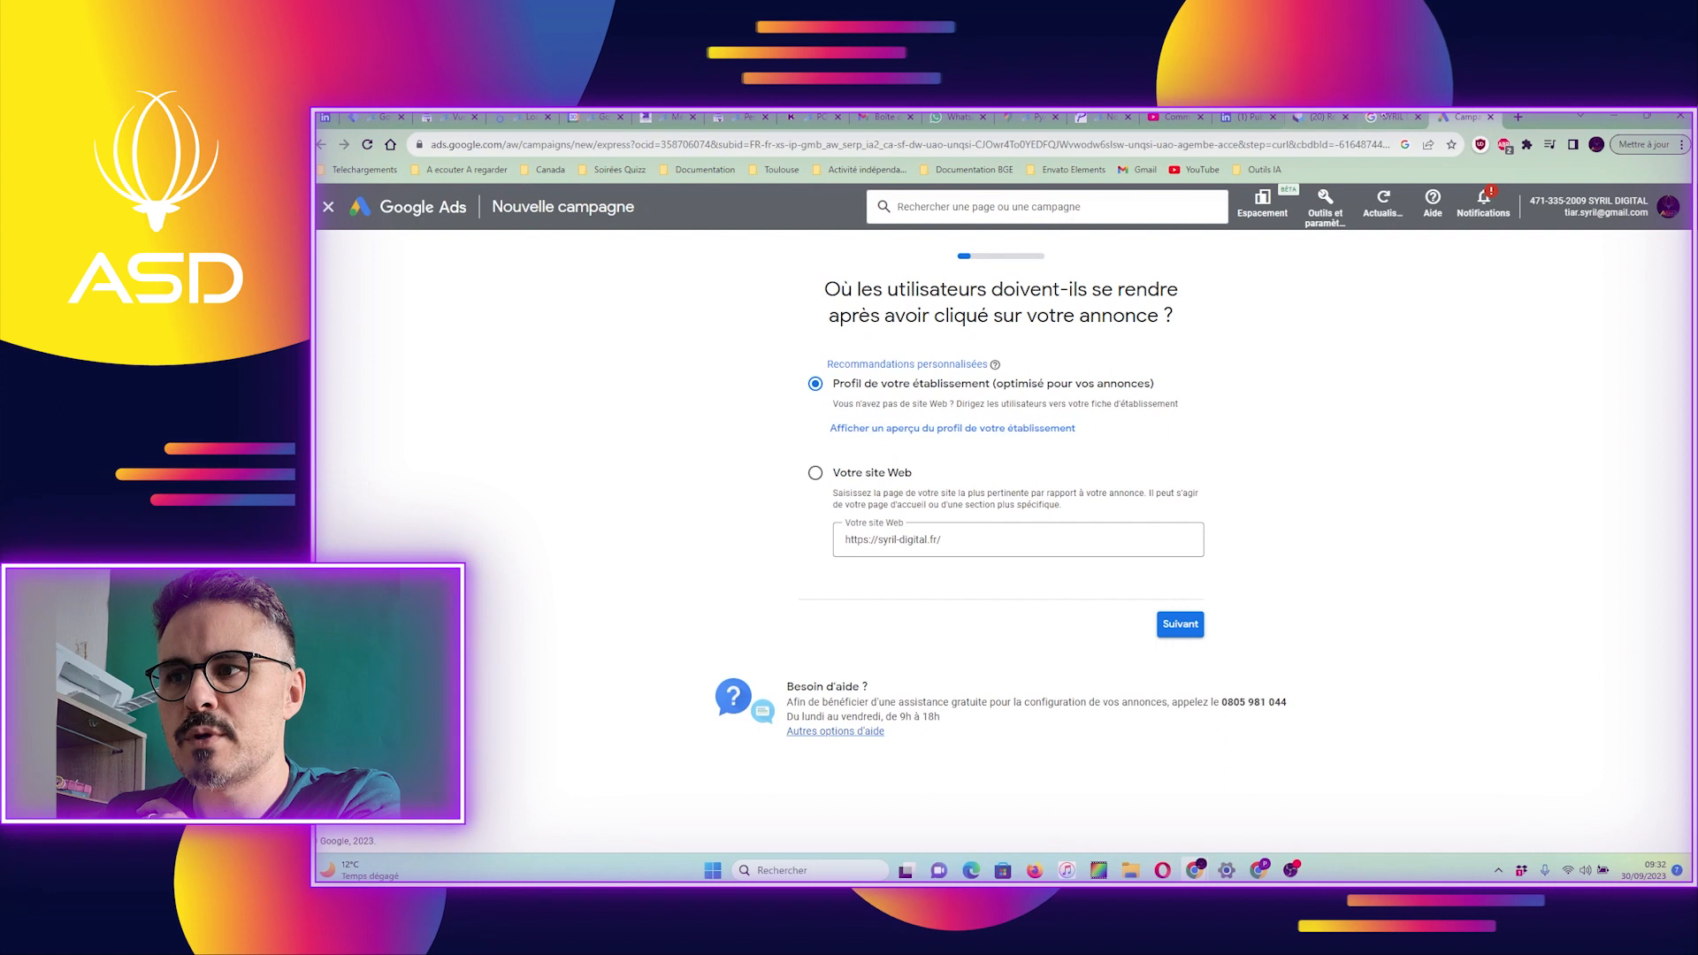
Step: Go back to the business profile's search page and examine its details, products, questions, reviews and posts
left_click(1385, 117)
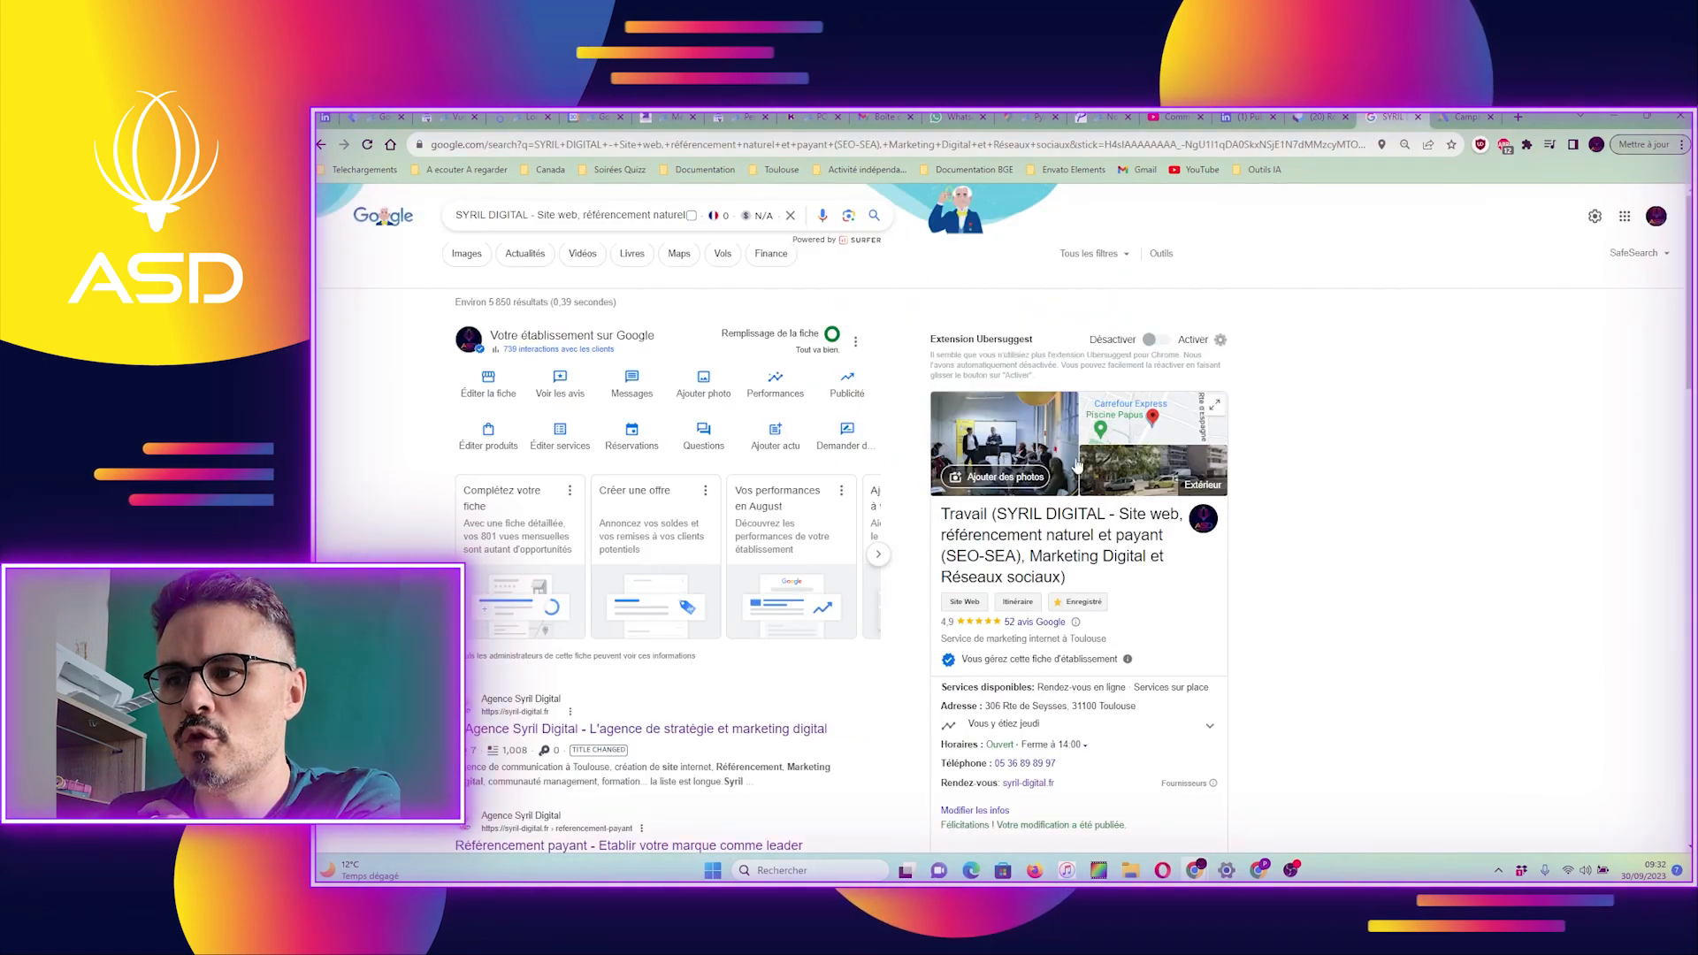
scroll(1062, 566, "down", 2)
scroll(1119, 637, "down", 1)
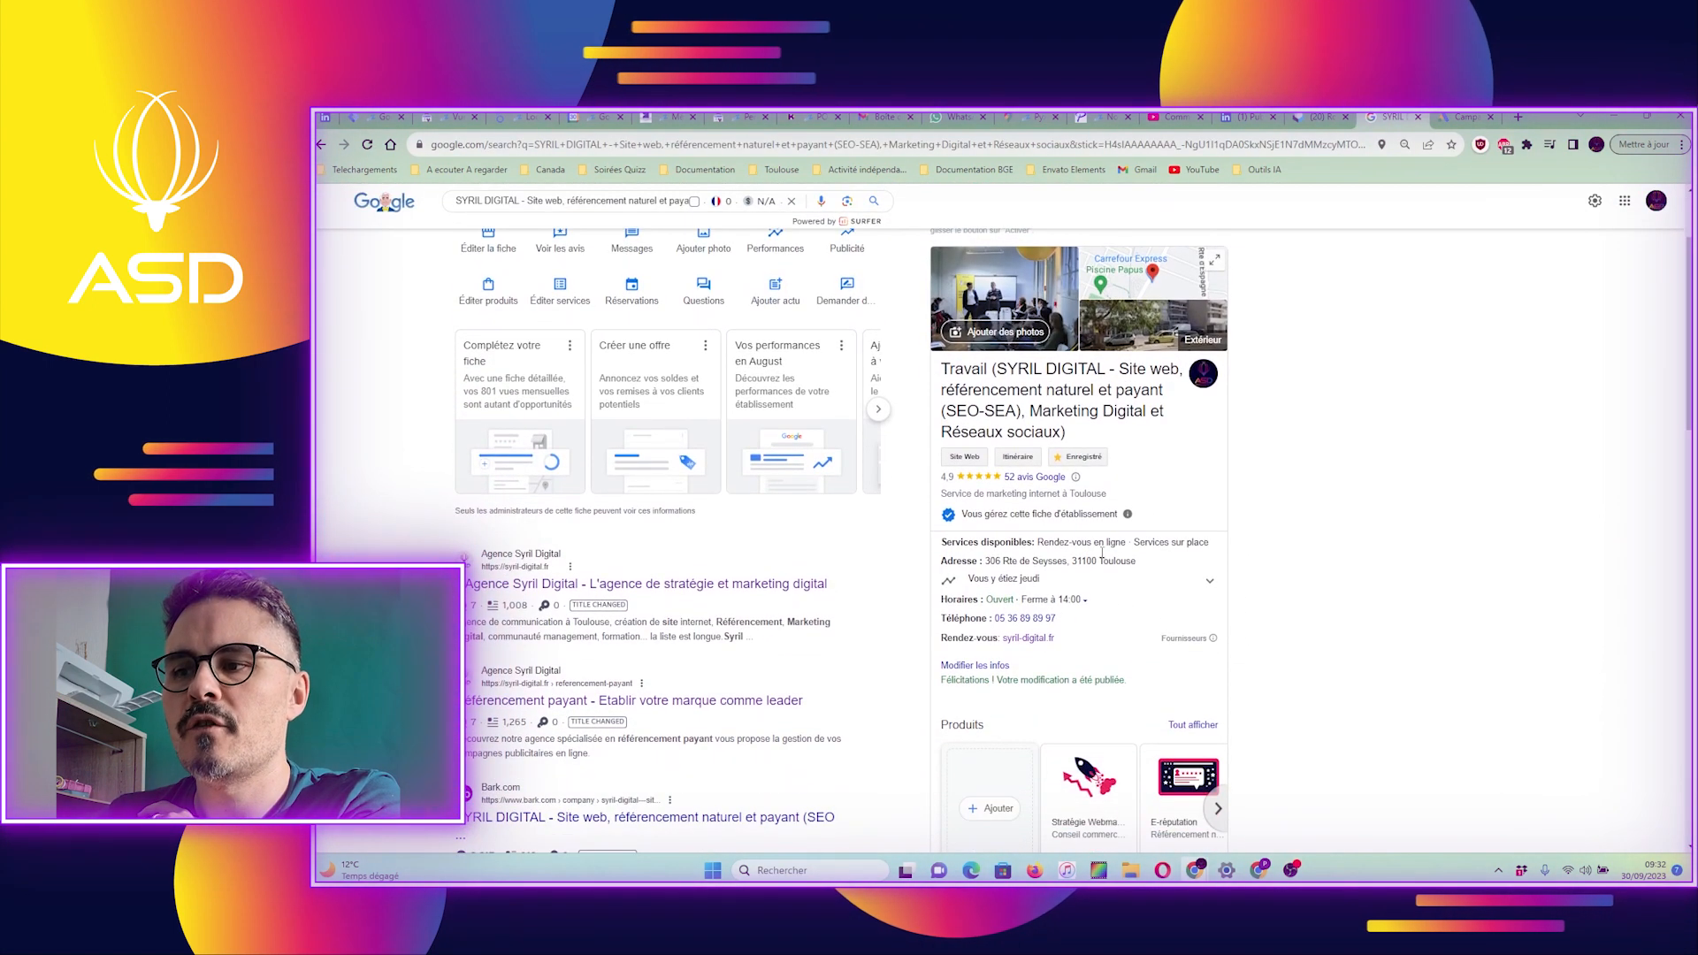
scroll(1105, 619, "down", 5)
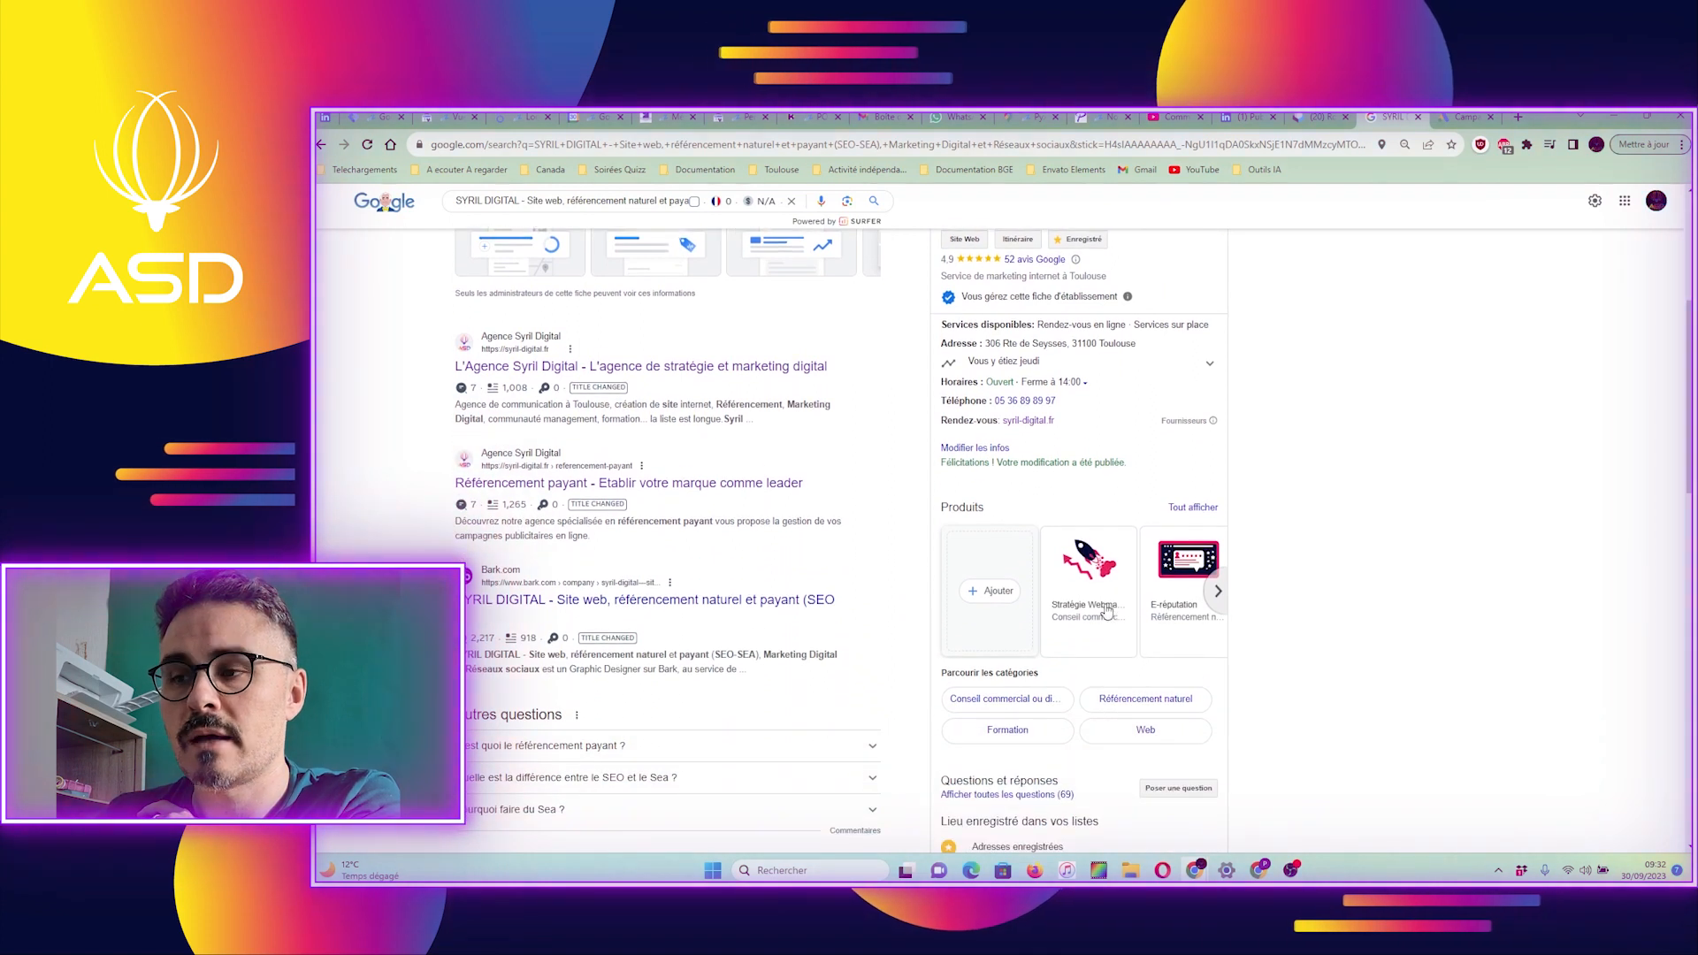
scroll(1095, 484, "down", 1)
scroll(1097, 513, "down", 3)
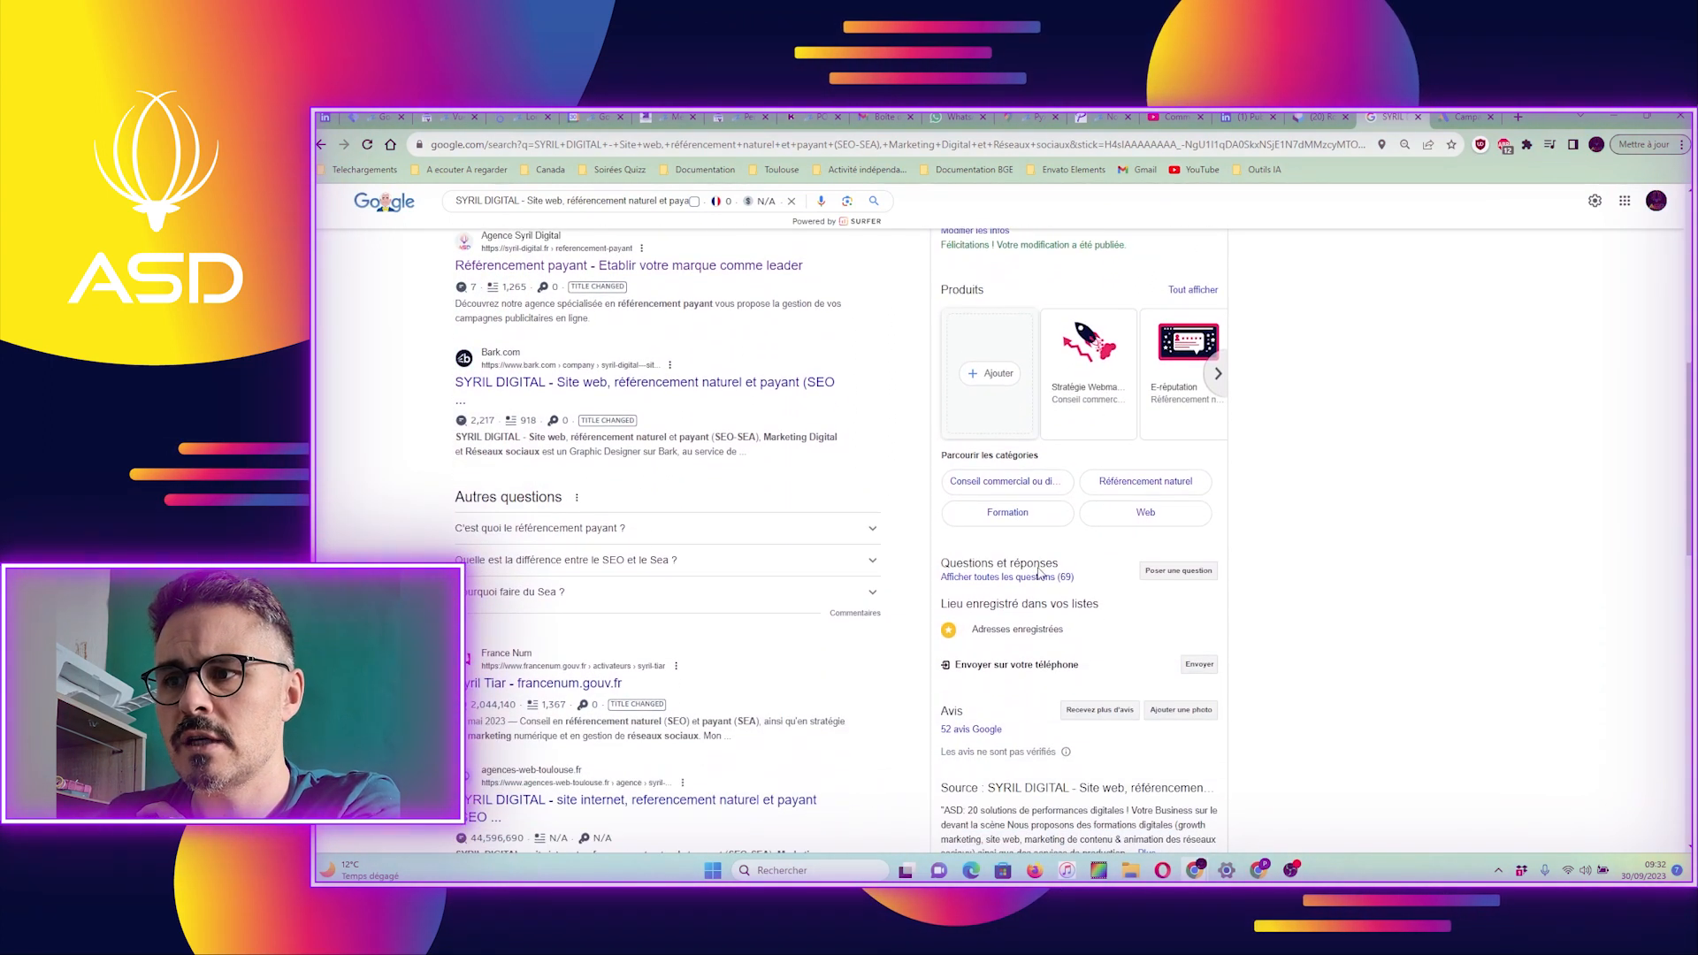
scroll(1101, 708, "down", 6)
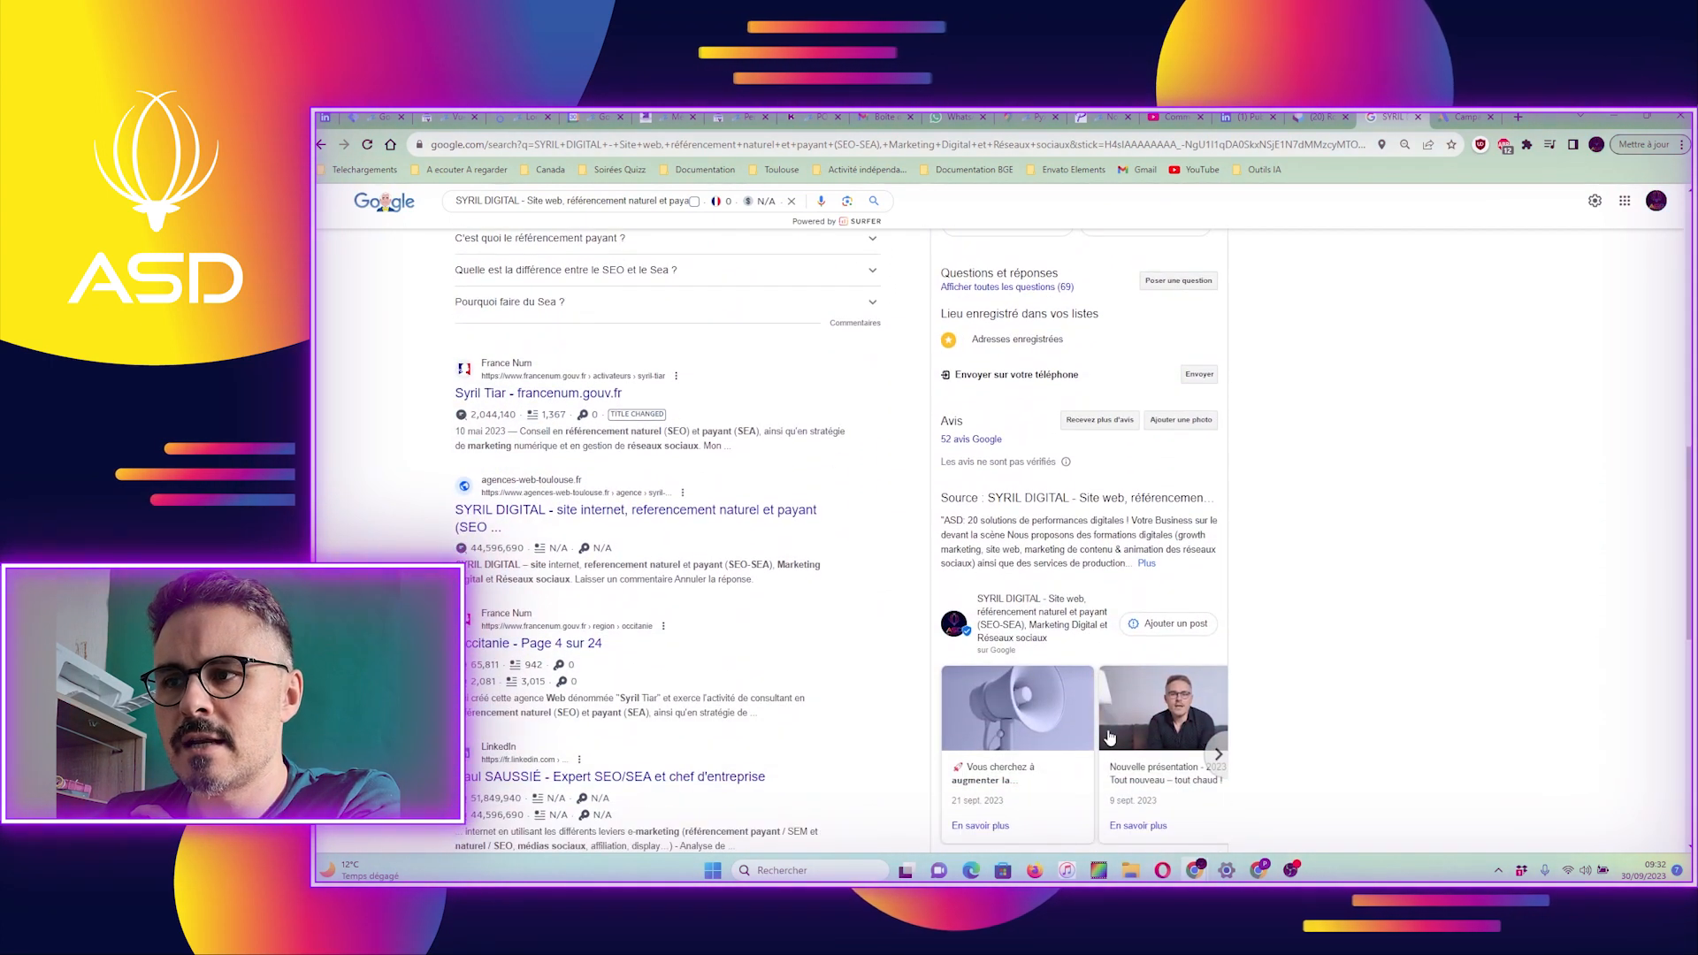
scroll(1125, 775, "up", 20)
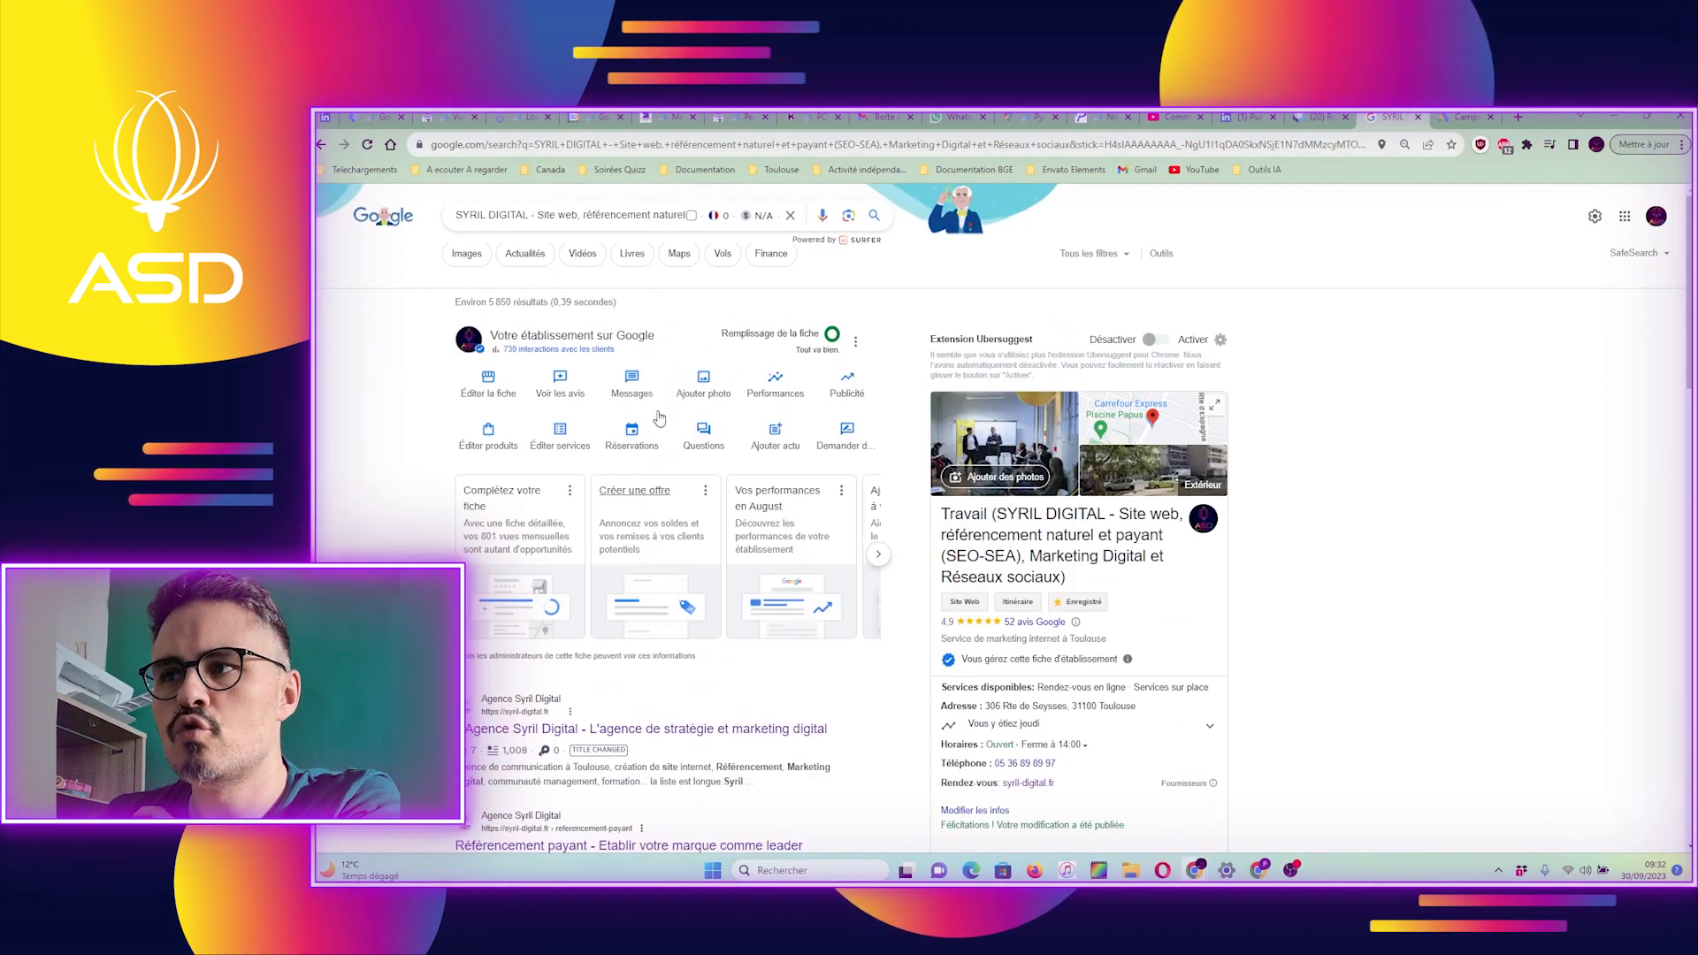
Step: Return to the Google Ads campaign, keep the business profile as the ad's destination and "Recevoir plus d'appels" as the main advertising objective
left_click(1465, 117)
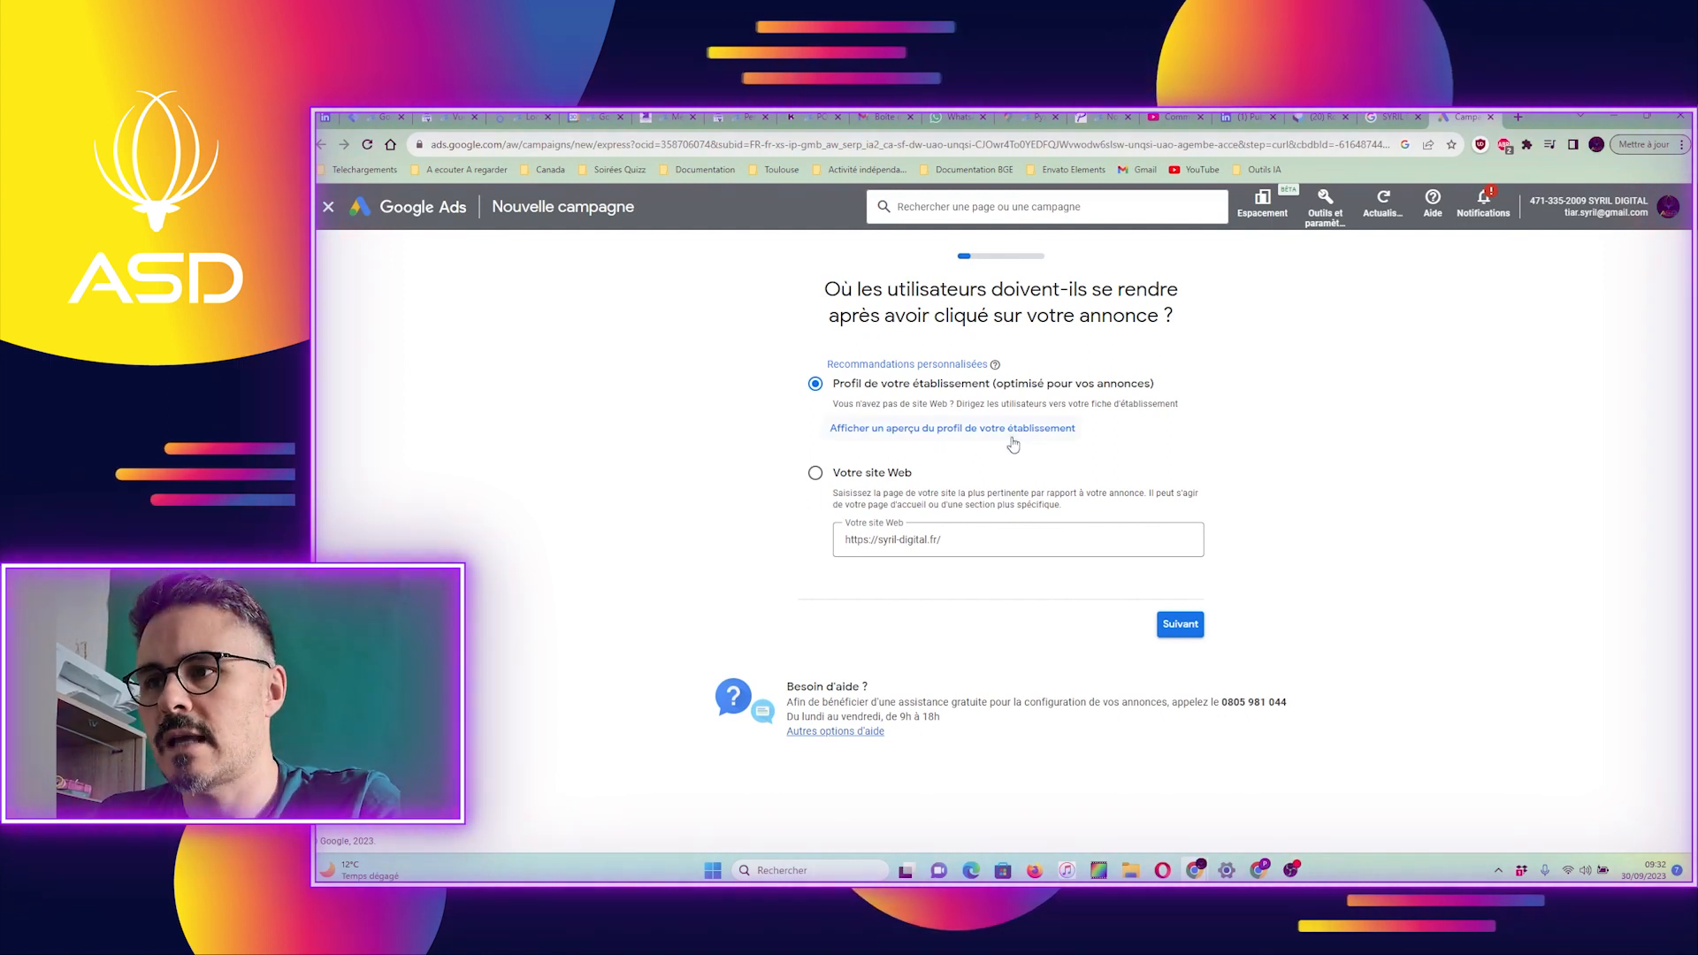
left_click(1190, 624)
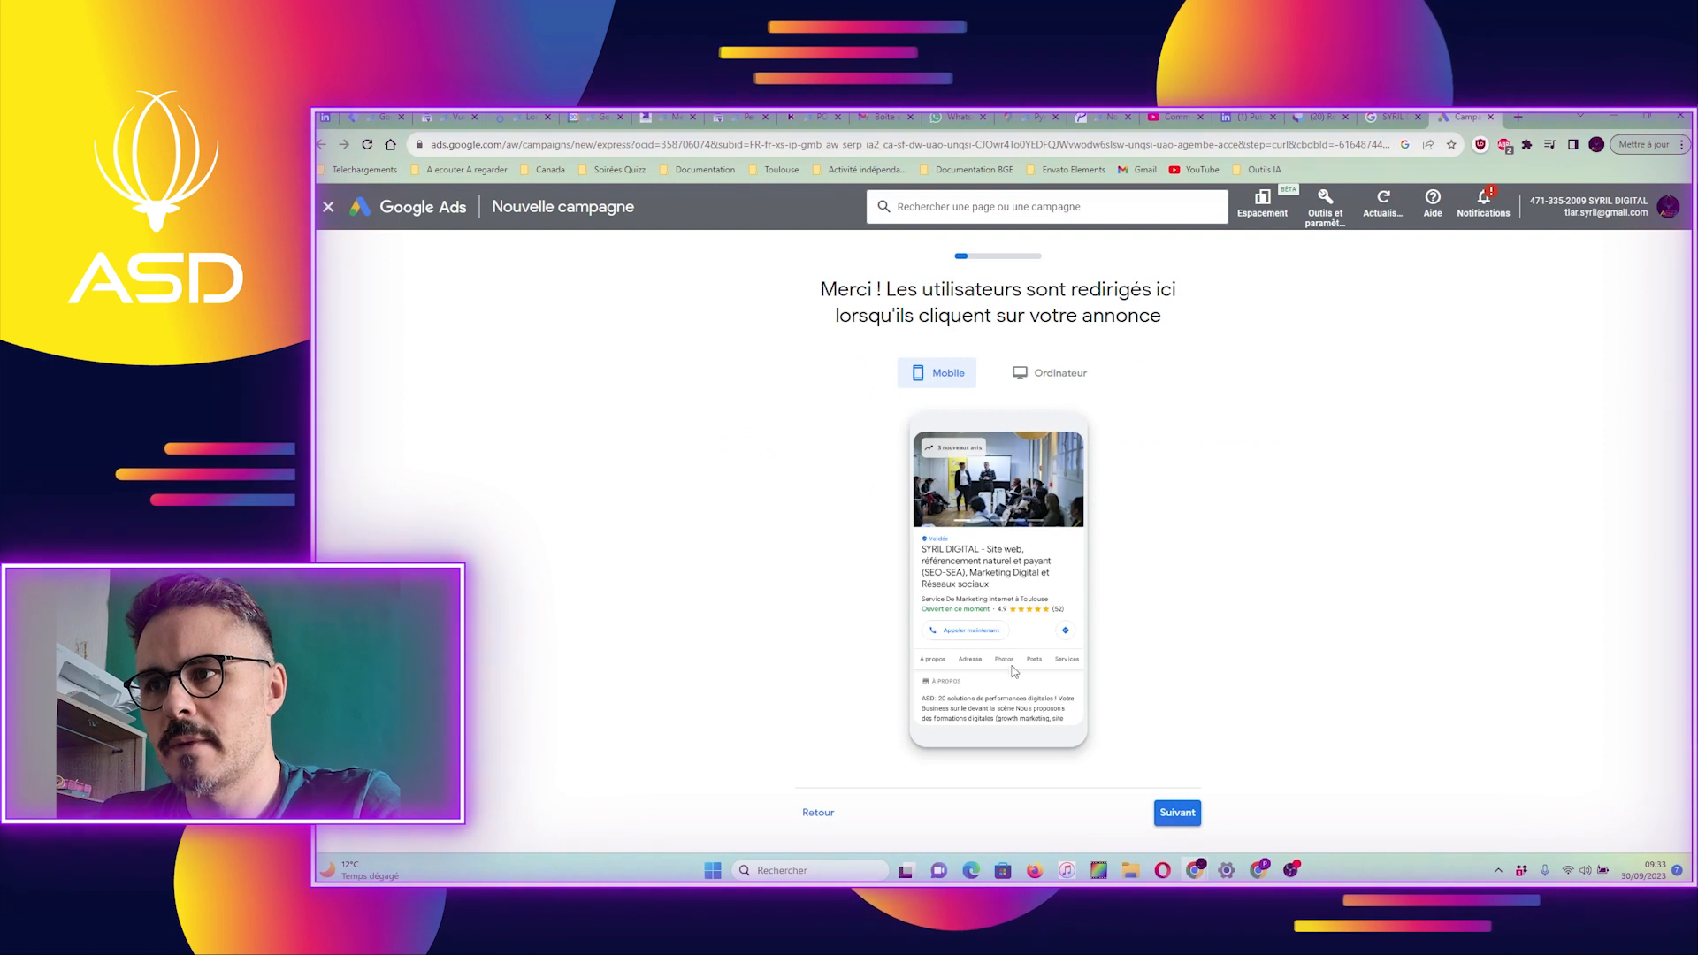
scroll(974, 601, "down", 1)
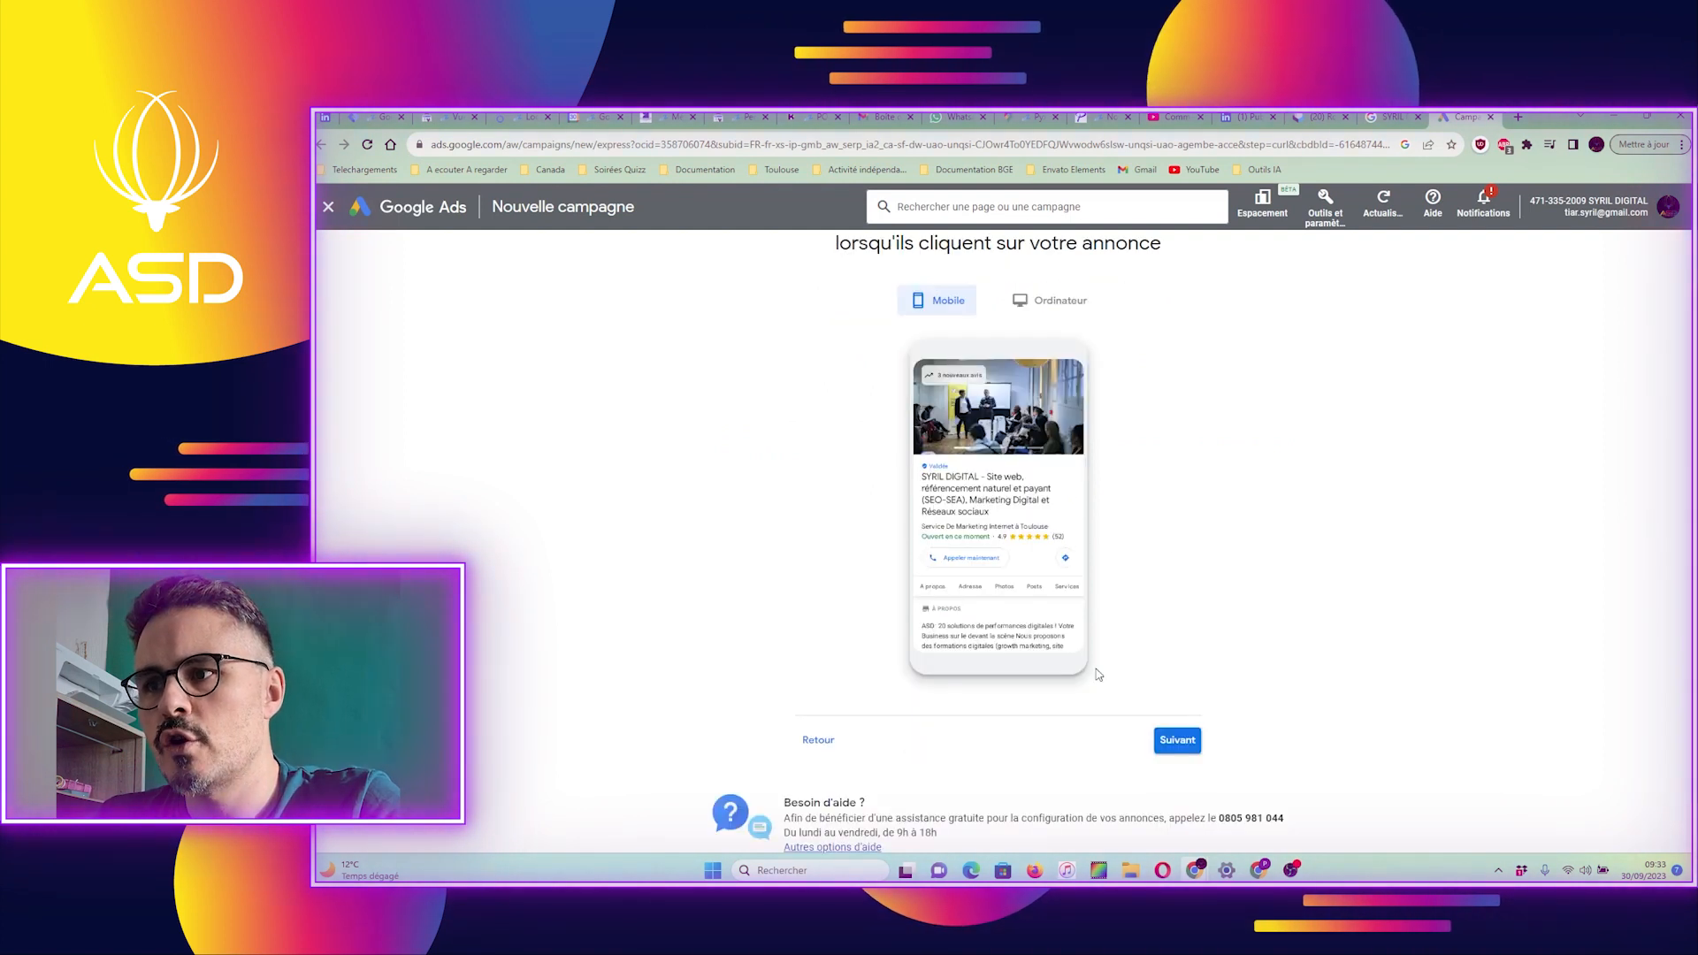
scroll(1050, 575, "up", 1)
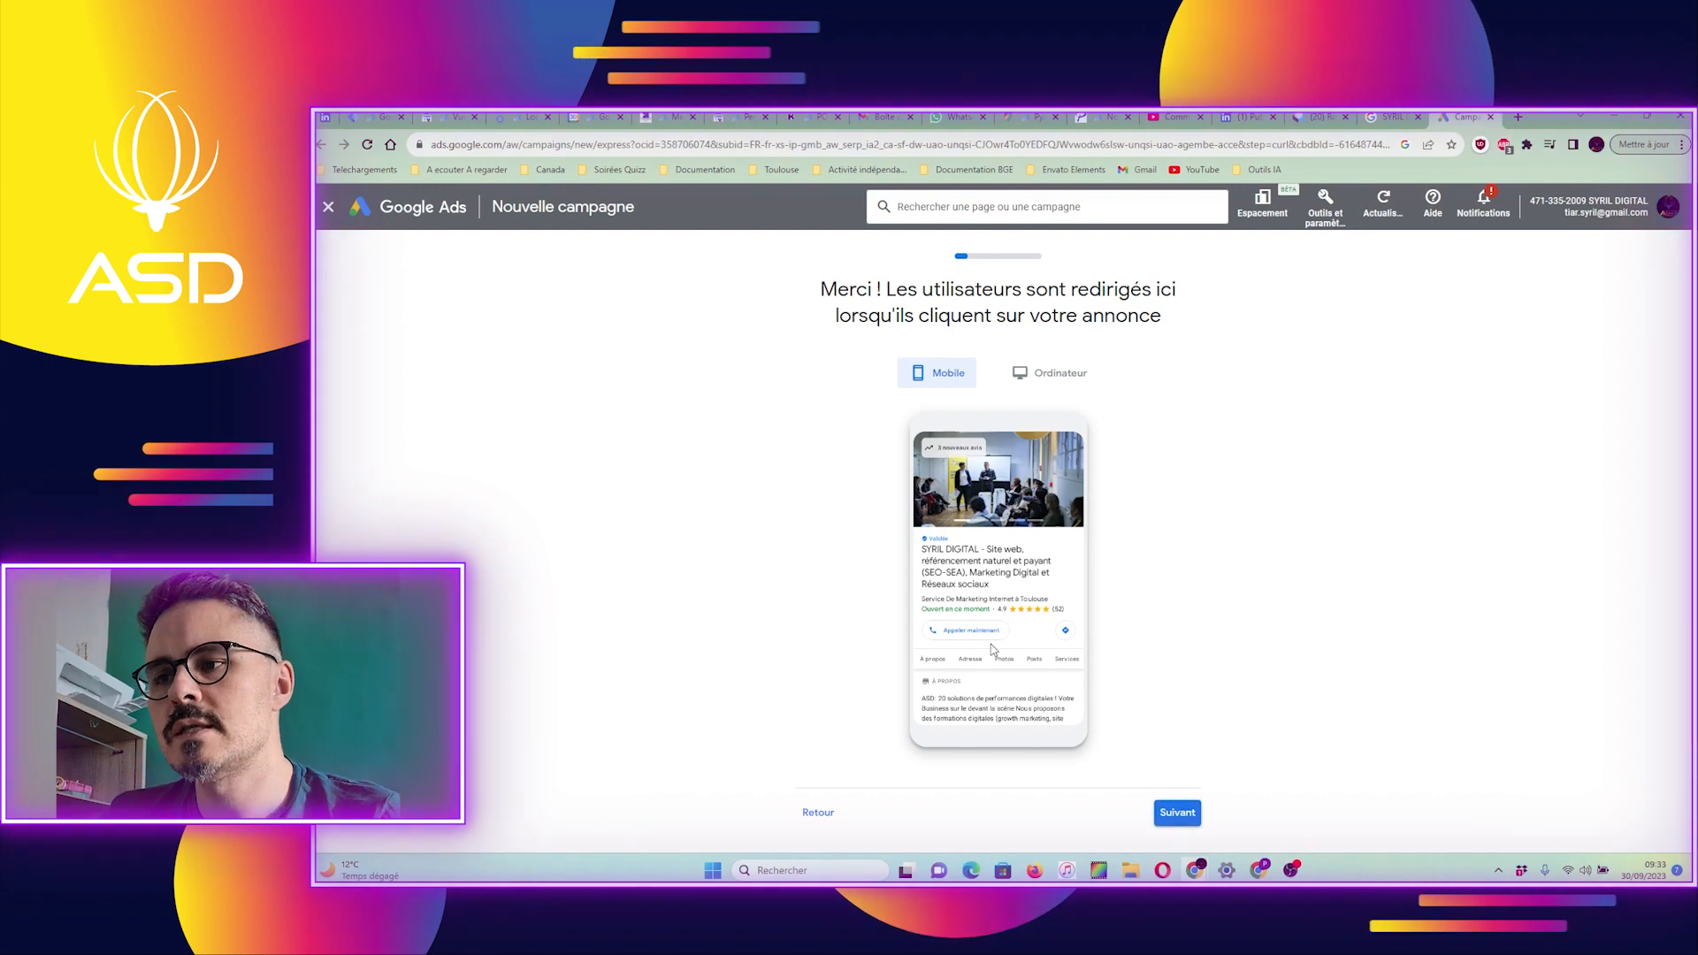
scroll(999, 664, "down", 2)
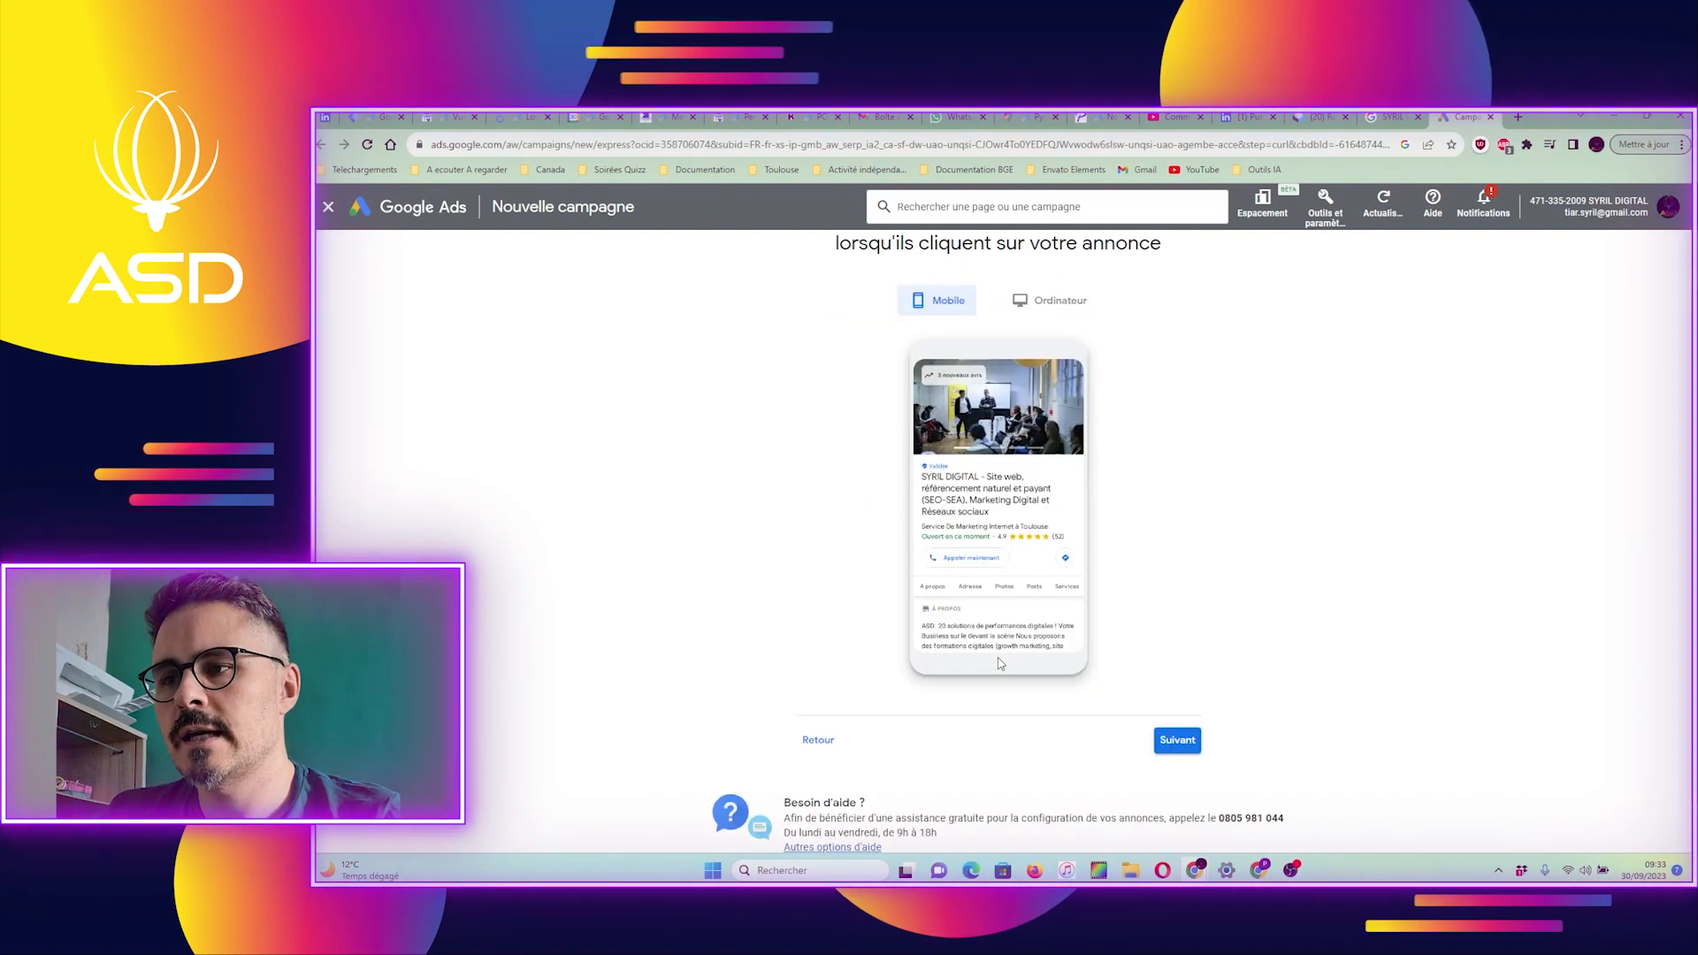
scroll(1000, 664, "up", 2)
scroll(1001, 664, "down", 1)
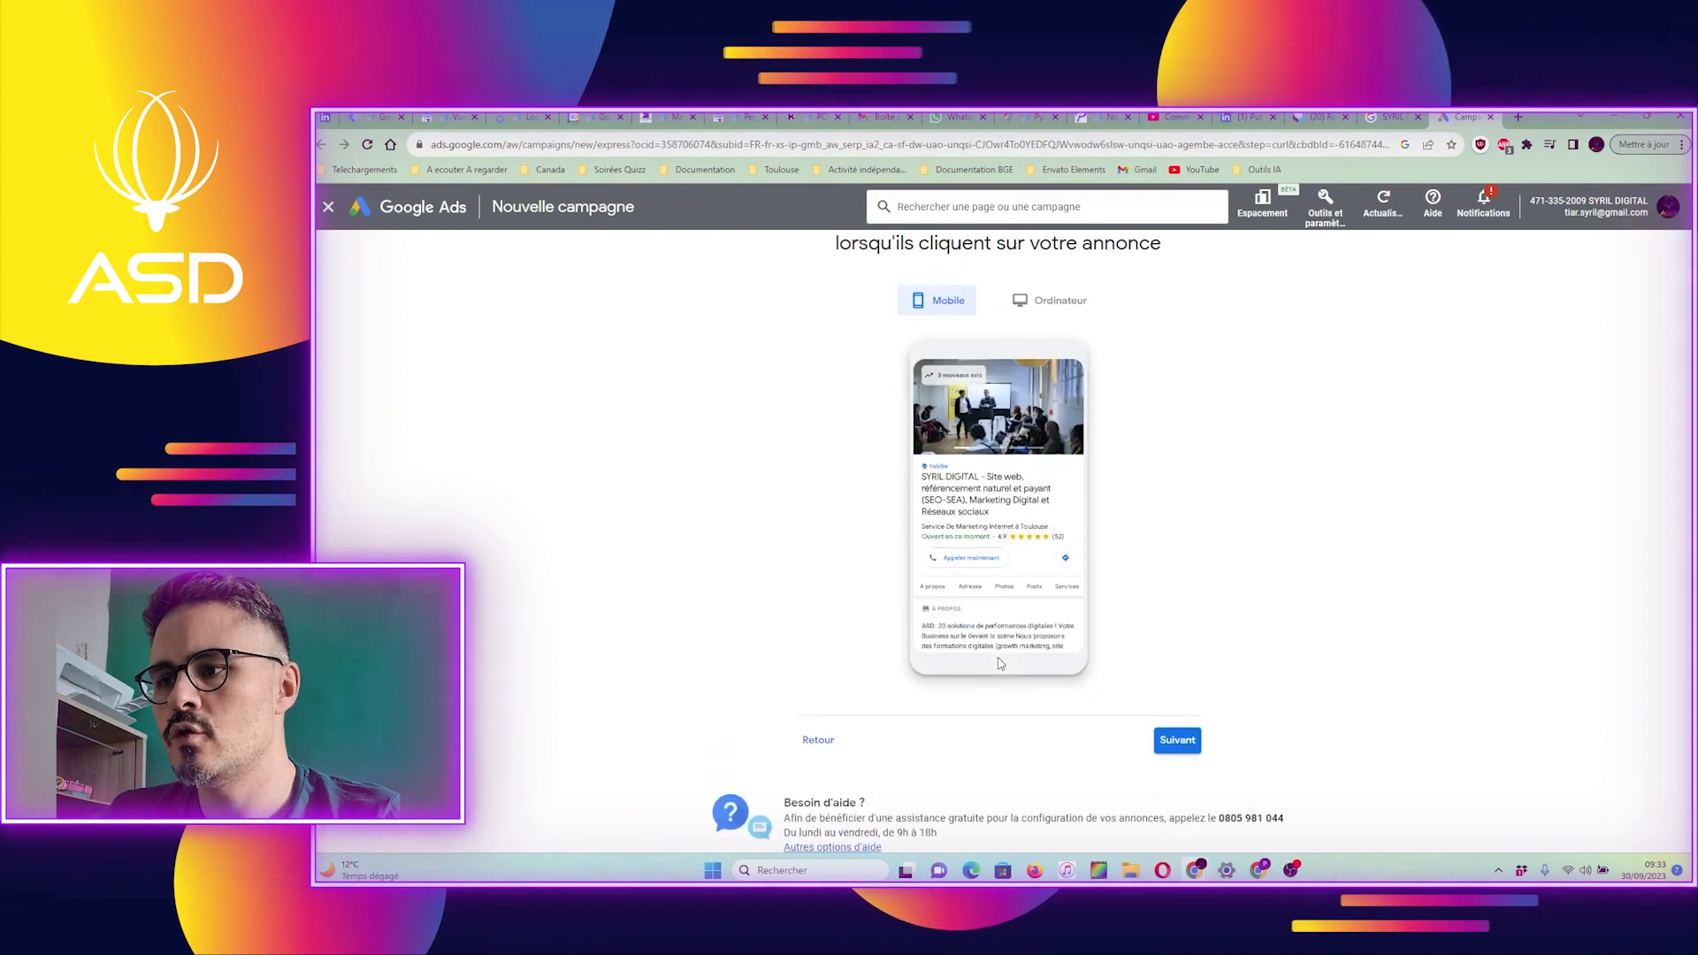
left_click(1185, 741)
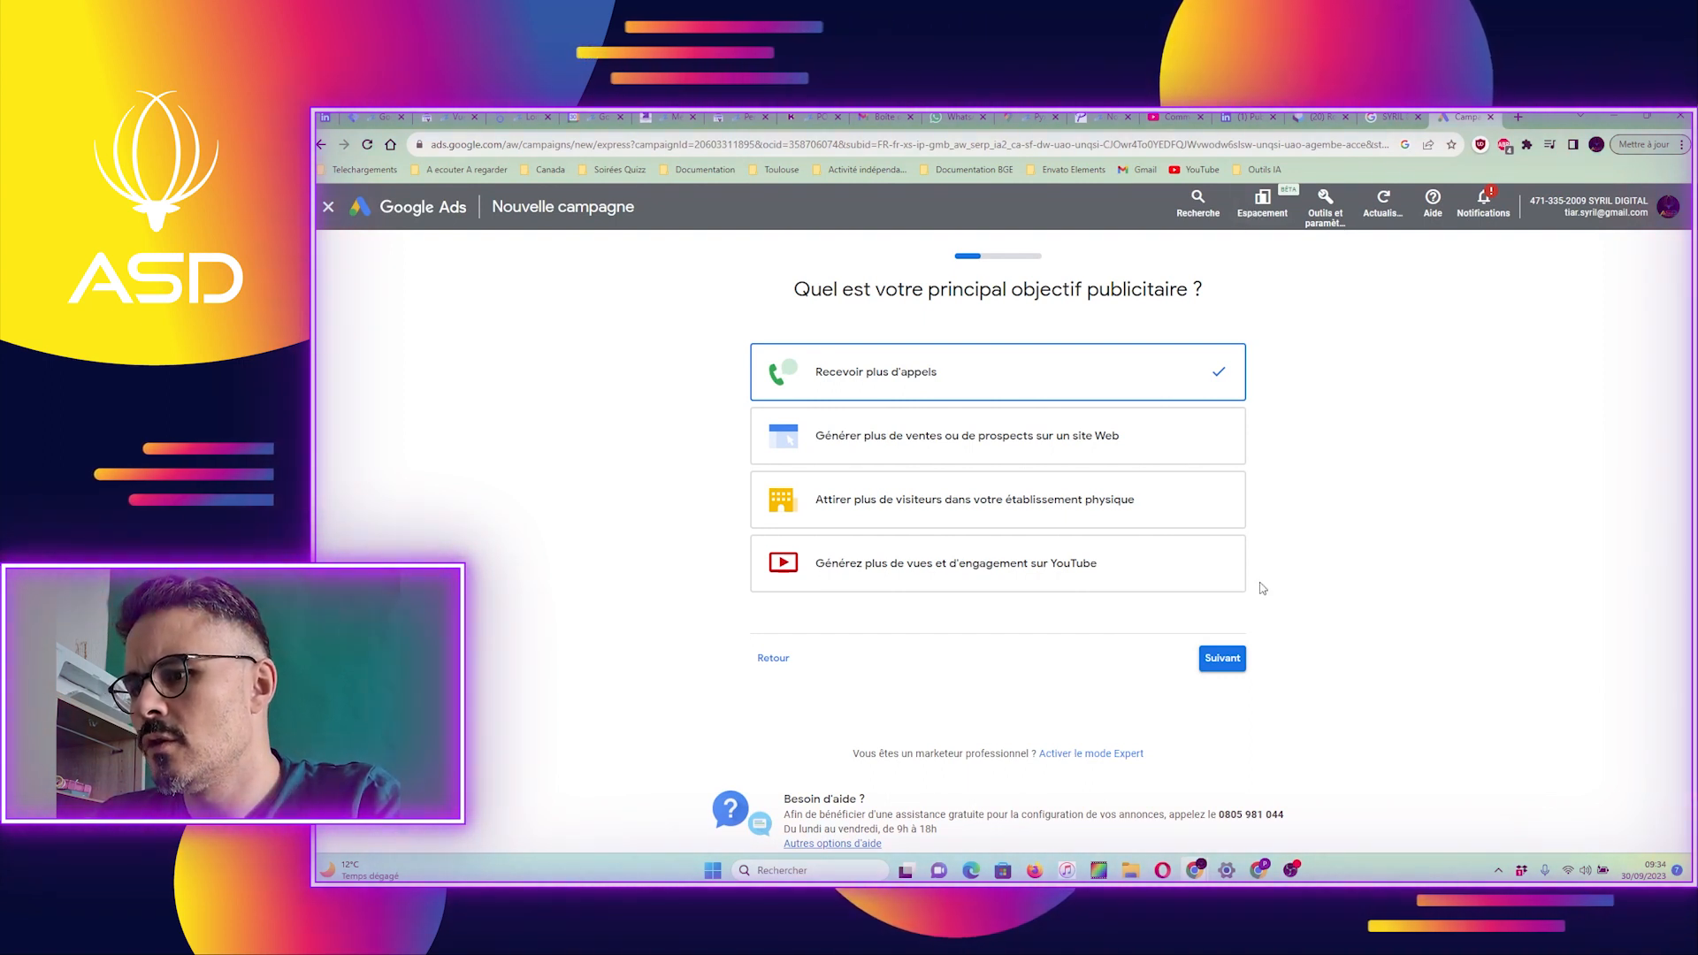
left_click(1212, 664)
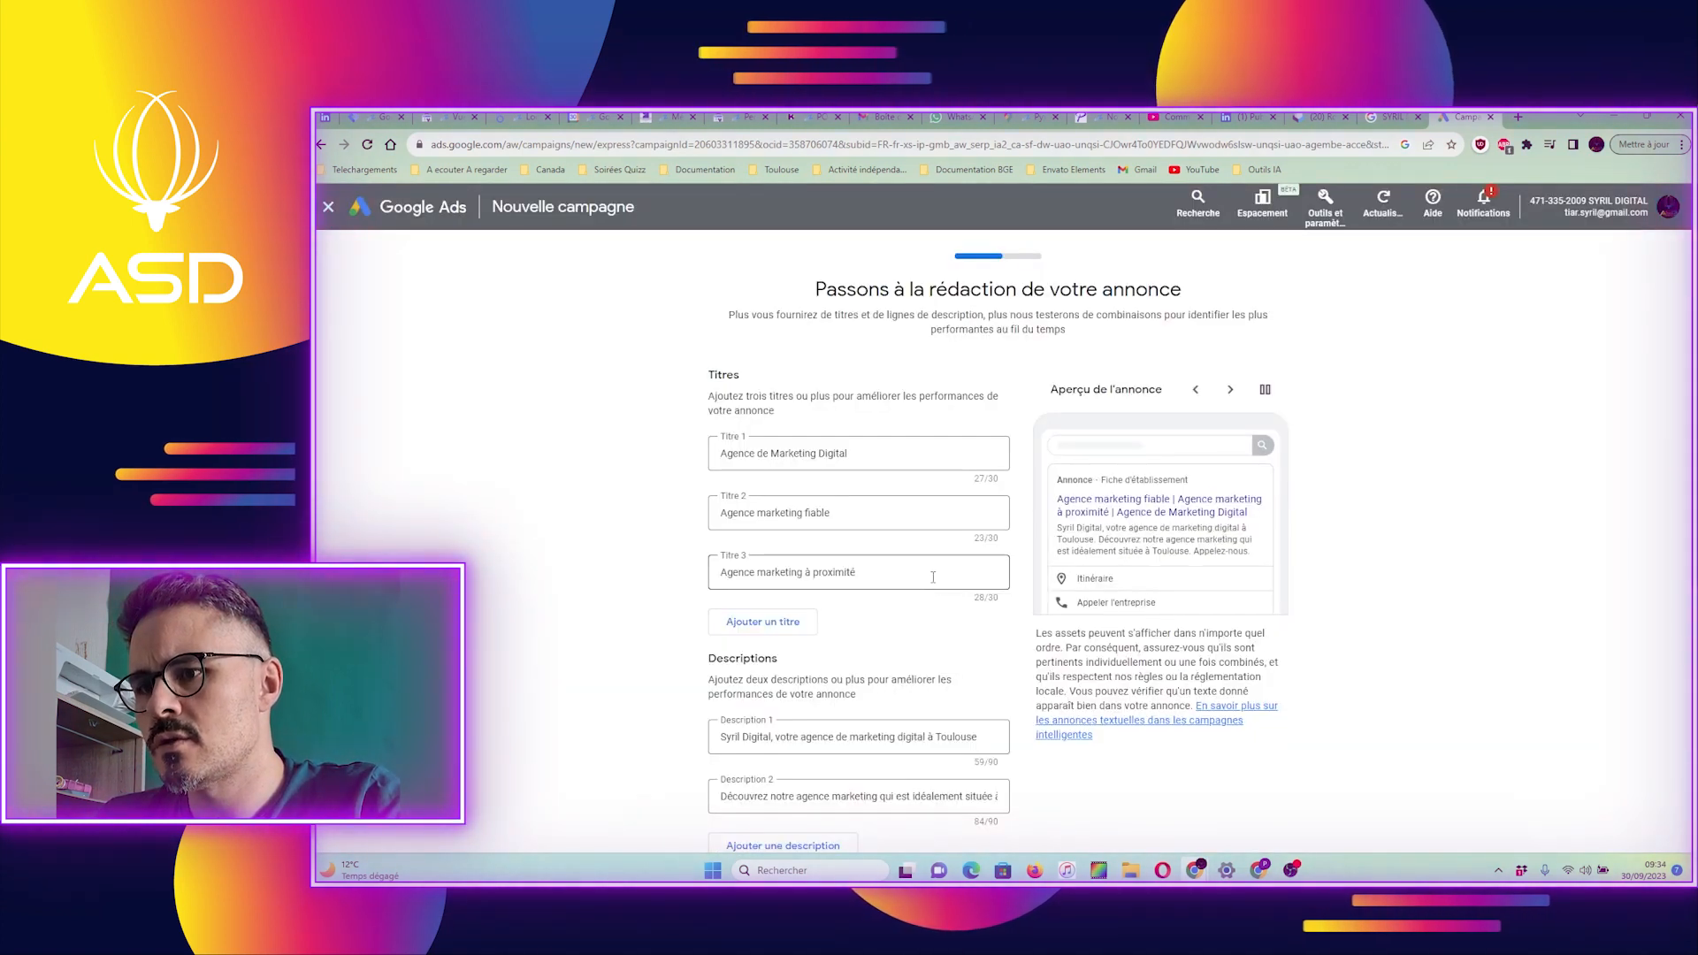
Step: Review the ad's suggested titles, descriptions, call button number and address, and accept them to continue to the keyword themes
scroll(934, 577, "down", 1)
scroll(933, 583, "up", 1)
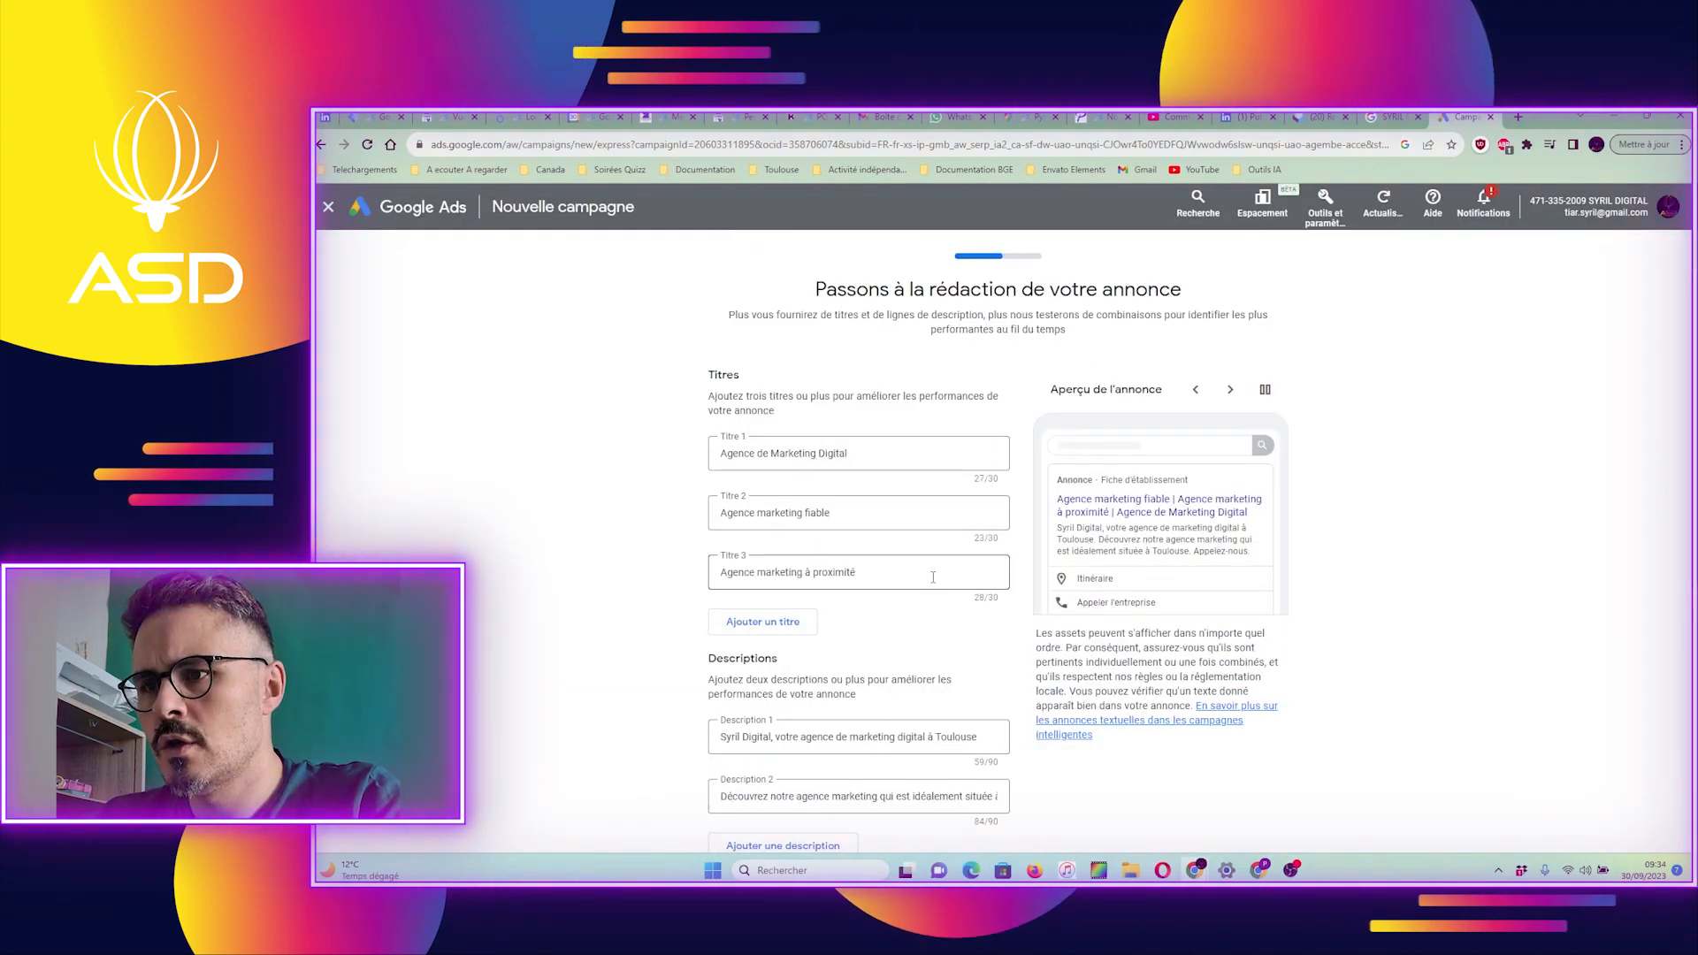
scroll(933, 584, "down", 1)
scroll(933, 584, "down", 4)
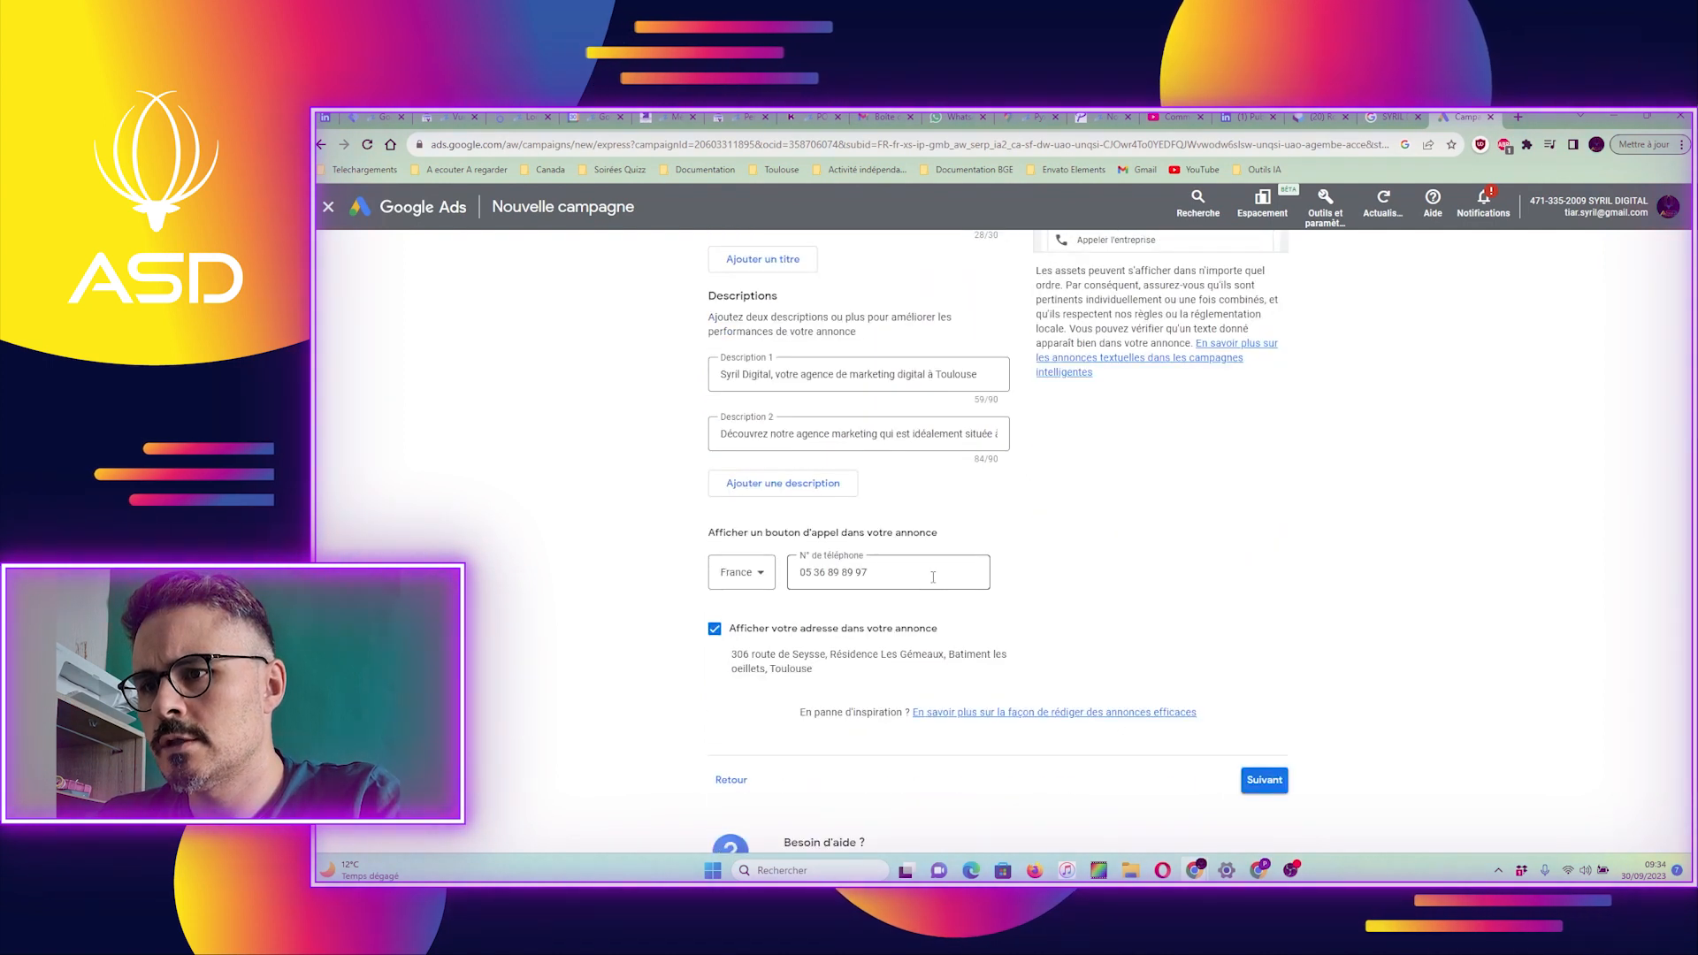
scroll(933, 580, "down", 1)
scroll(934, 580, "up", 6)
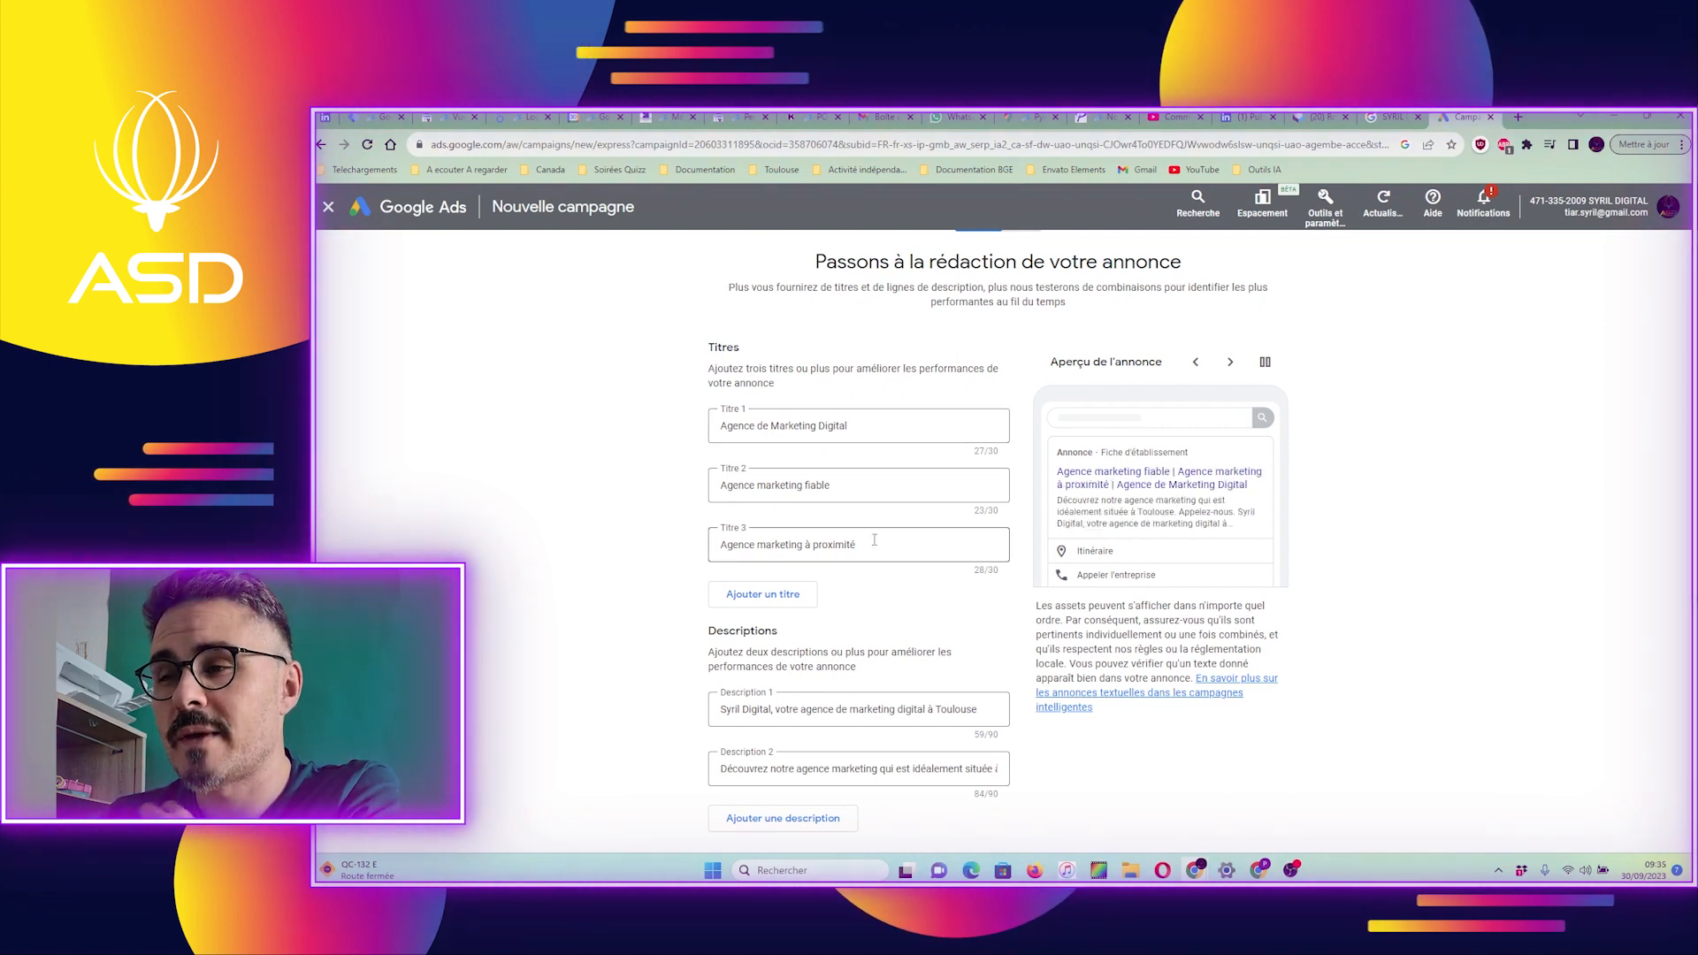
scroll(874, 540, "down", 3)
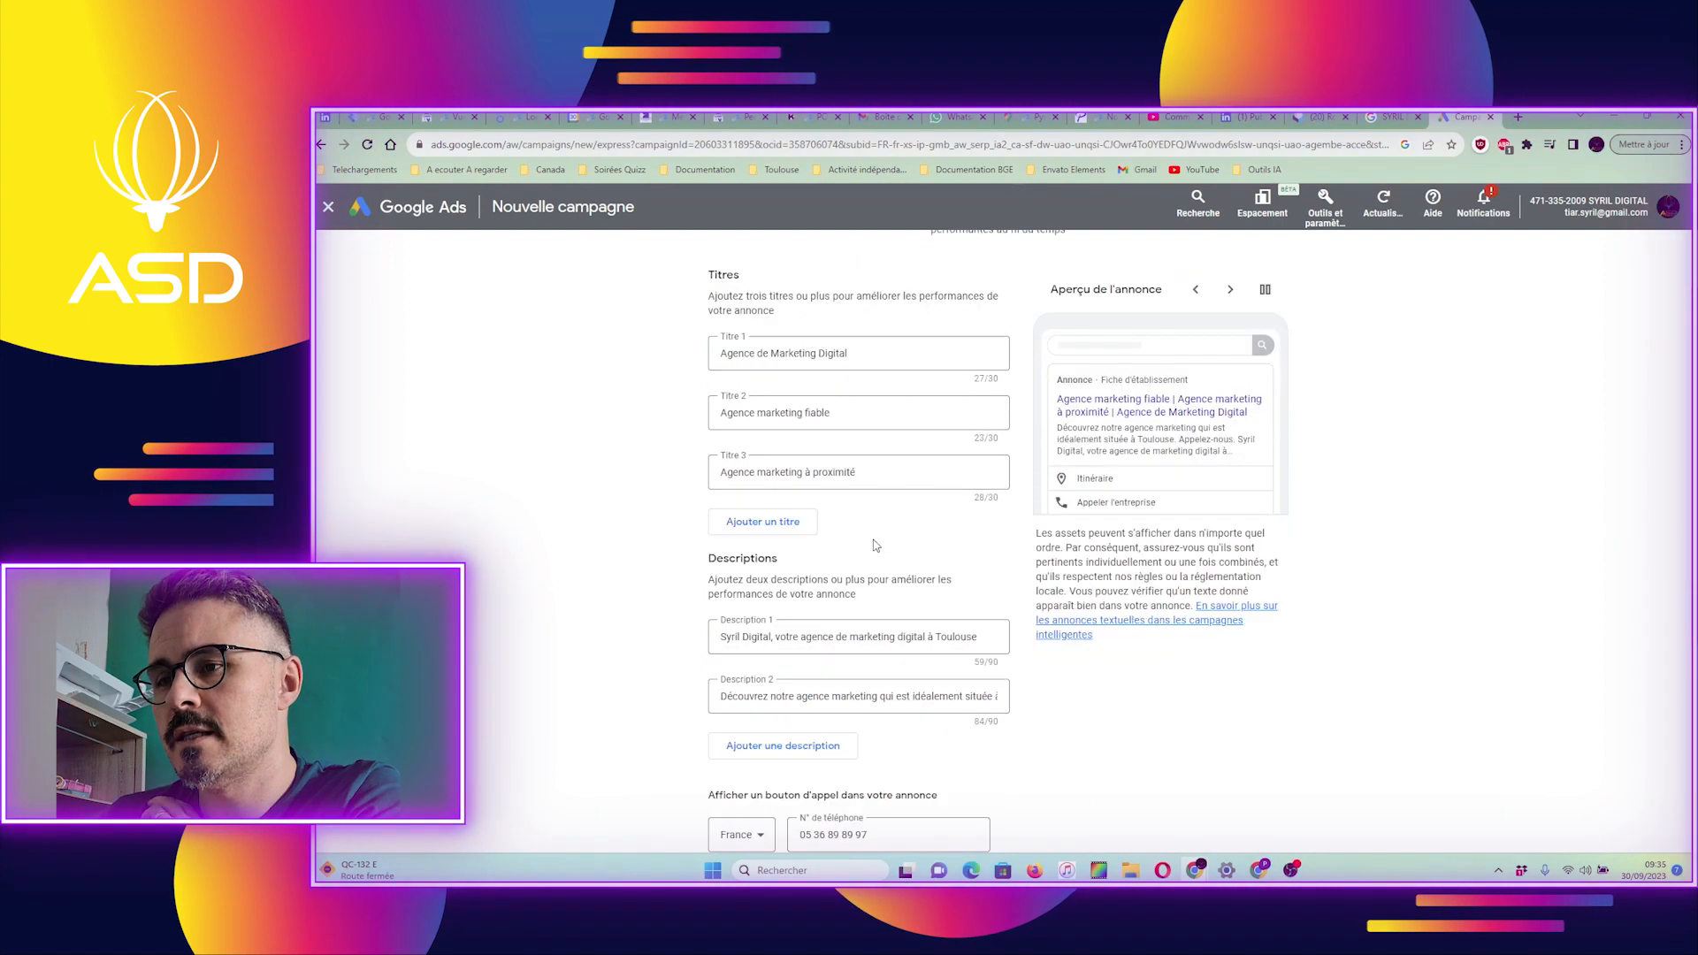
scroll(874, 543, "up", 1)
scroll(874, 544, "up", 1)
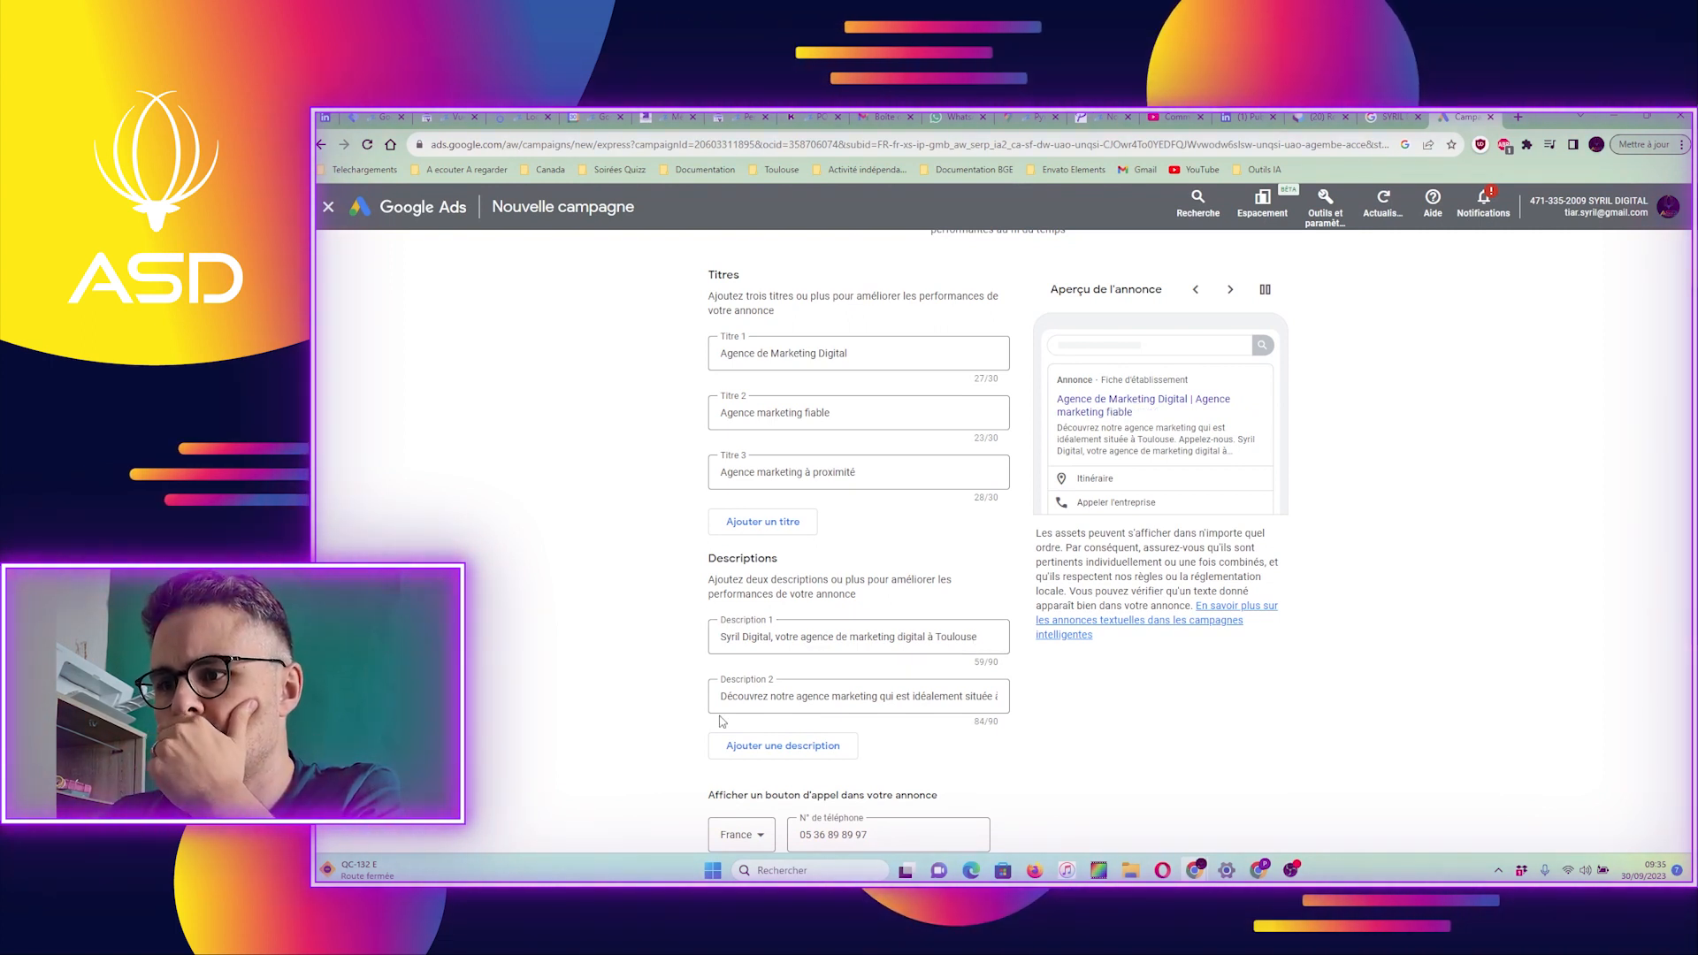
scroll(857, 717, "down", 1)
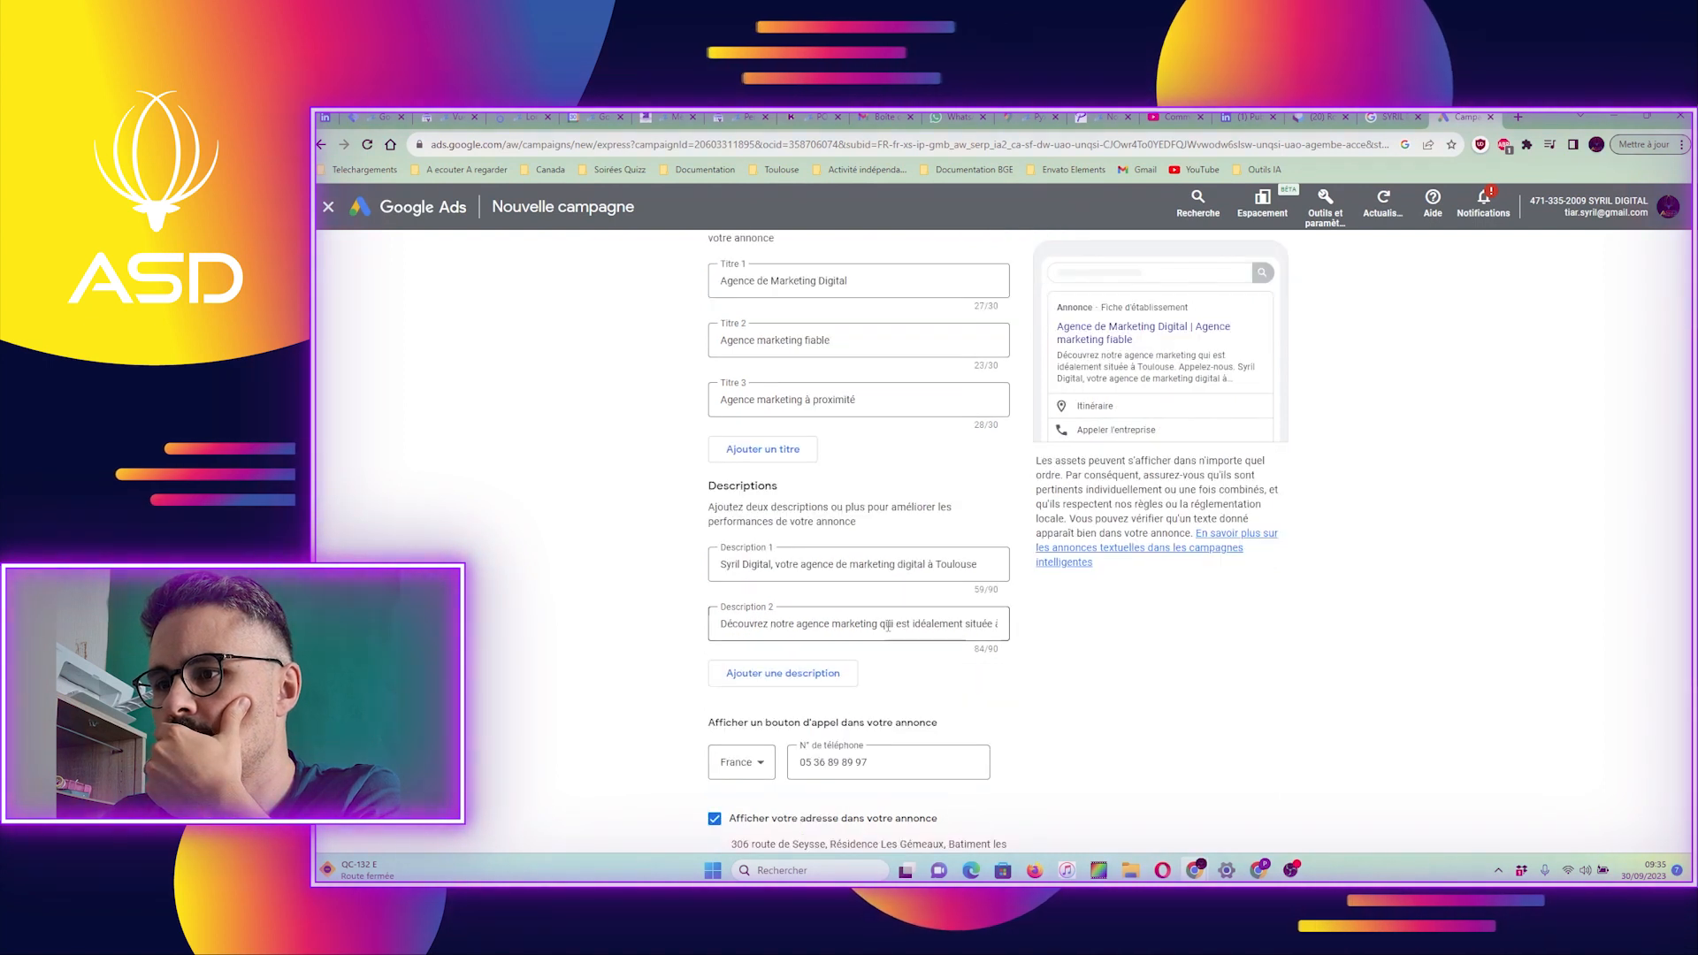
left_click_drag(777, 624, 1069, 617)
scroll(1069, 616, "down", 2)
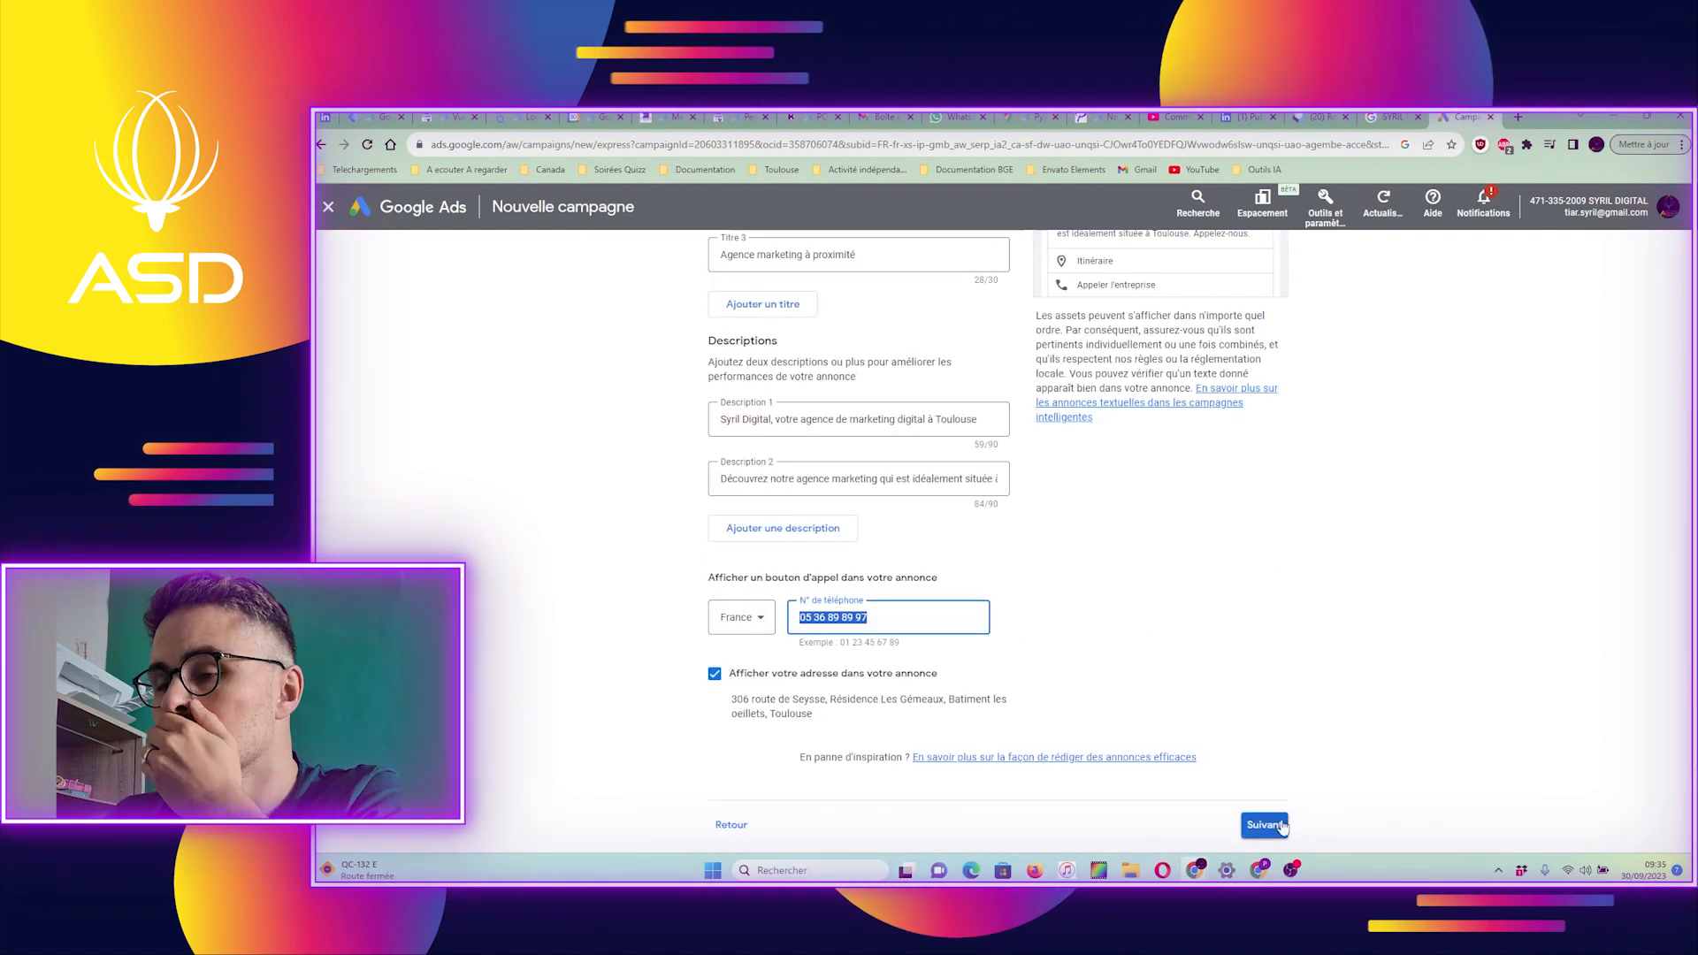
left_click(1264, 827)
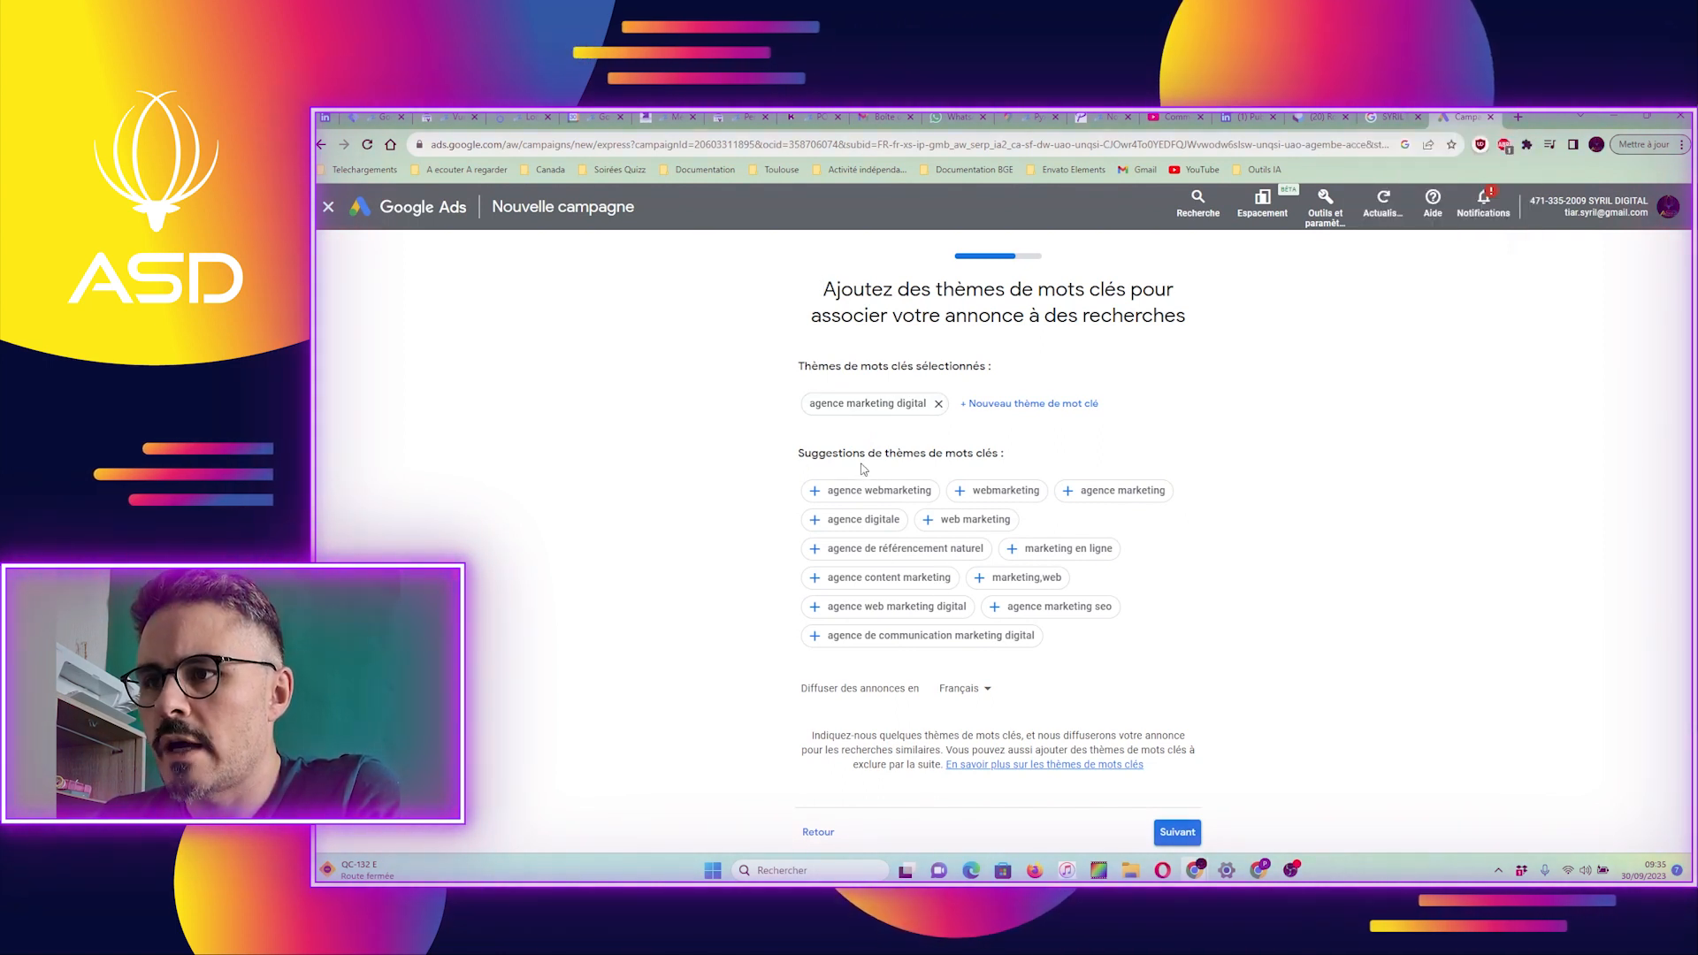
Step: Add the suggested keyword themes "agence webmarketing", "webmarketing", "agence marketing", "agence digitale" and "agence de référencement naturel"
left_click(902, 492)
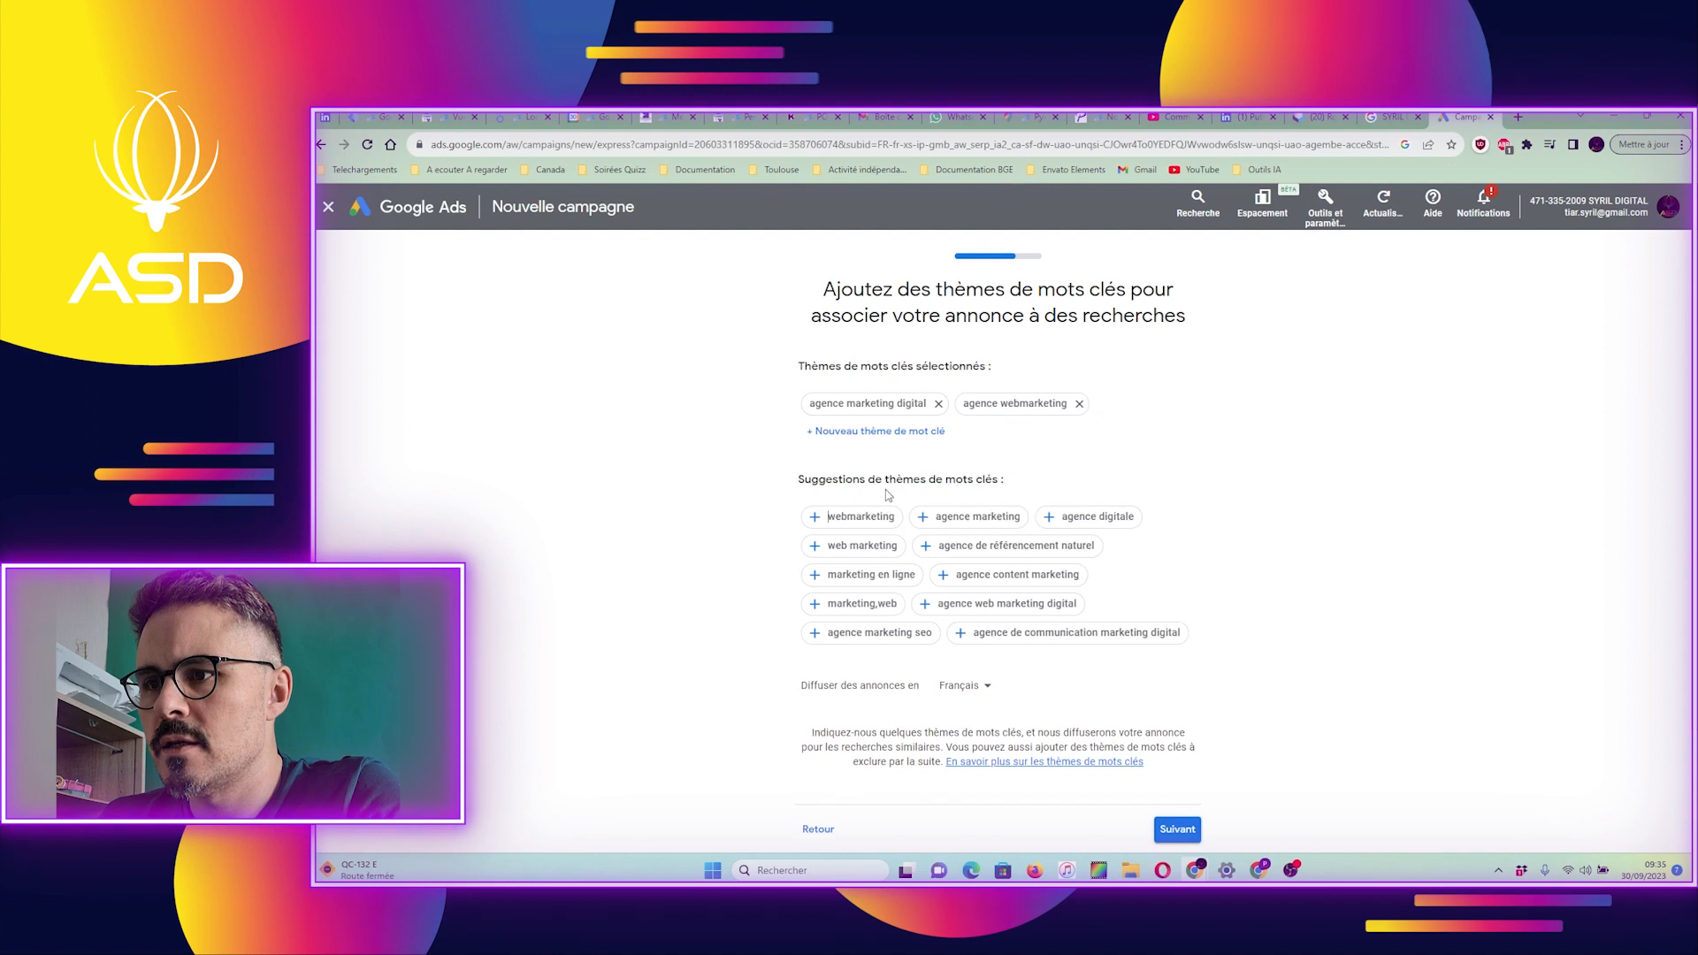
left_click(858, 517)
left_click(856, 519)
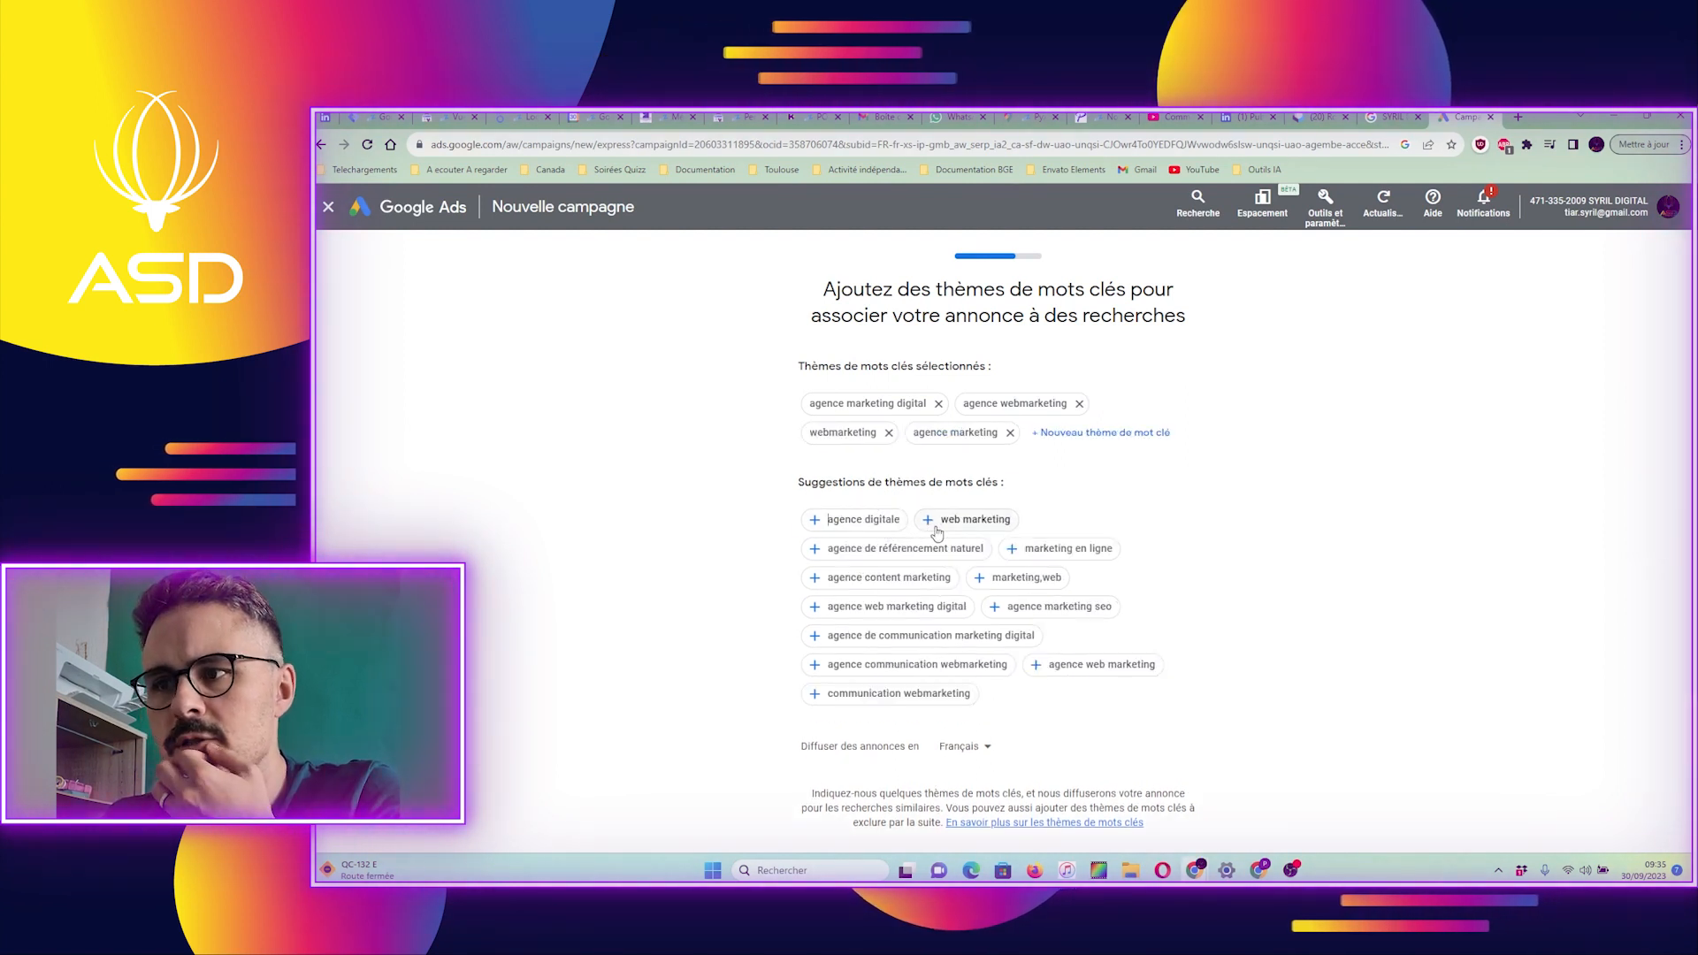
left_click(864, 523)
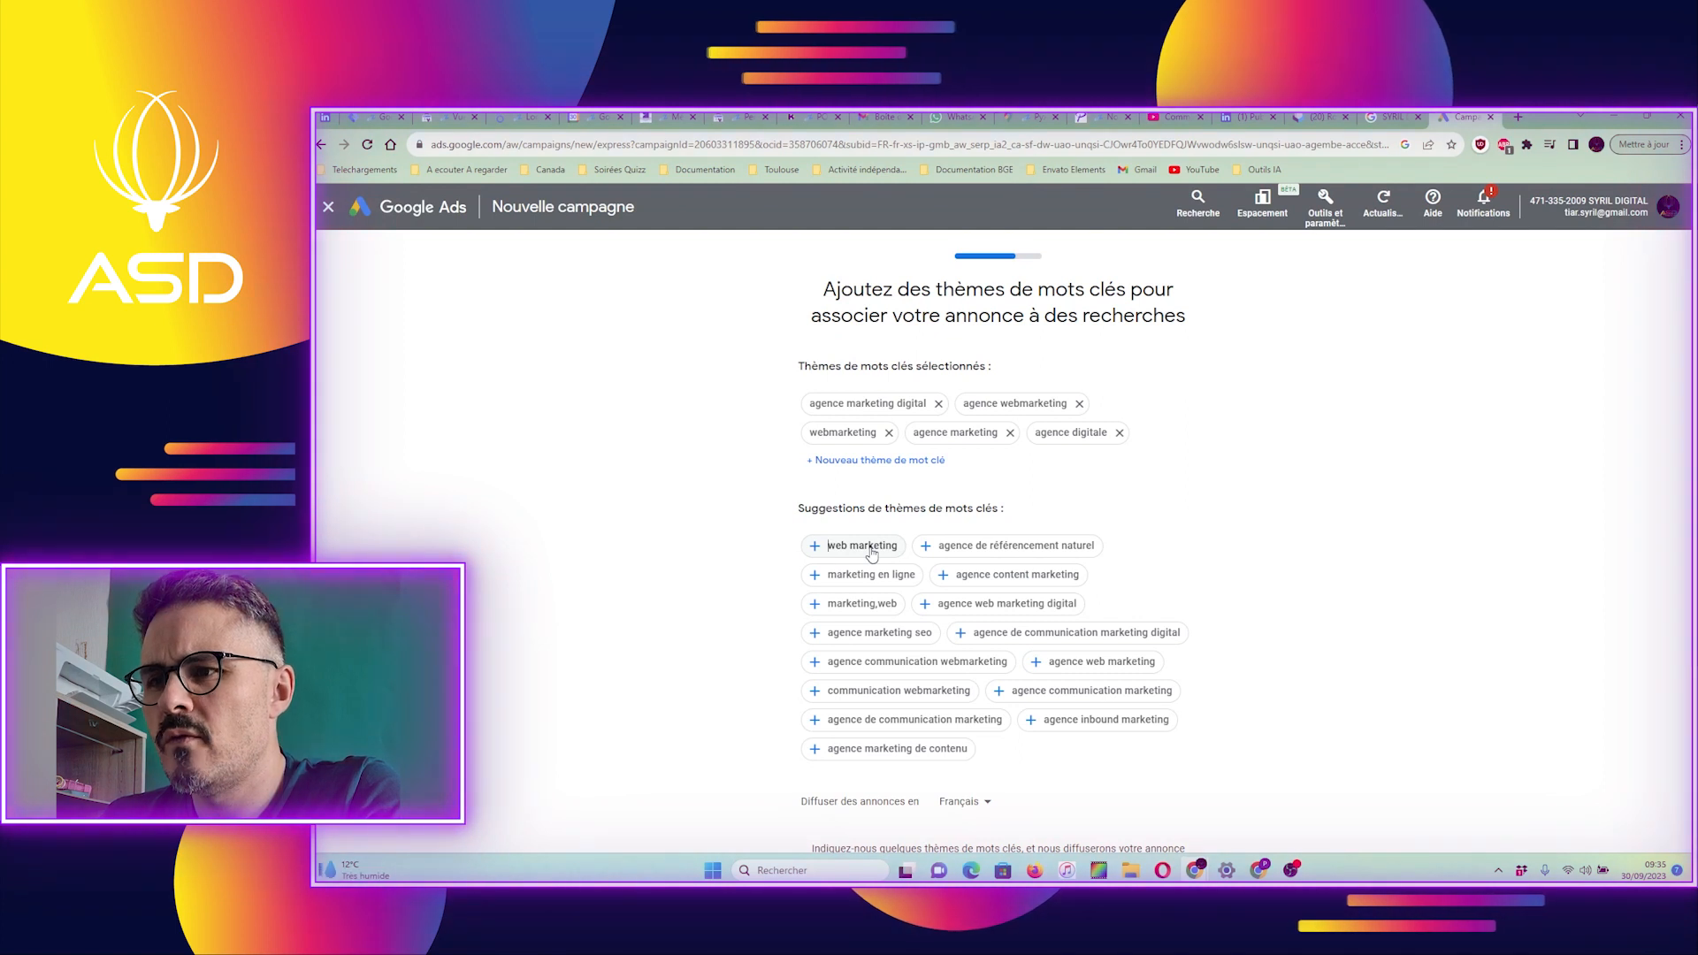
left_click(1028, 550)
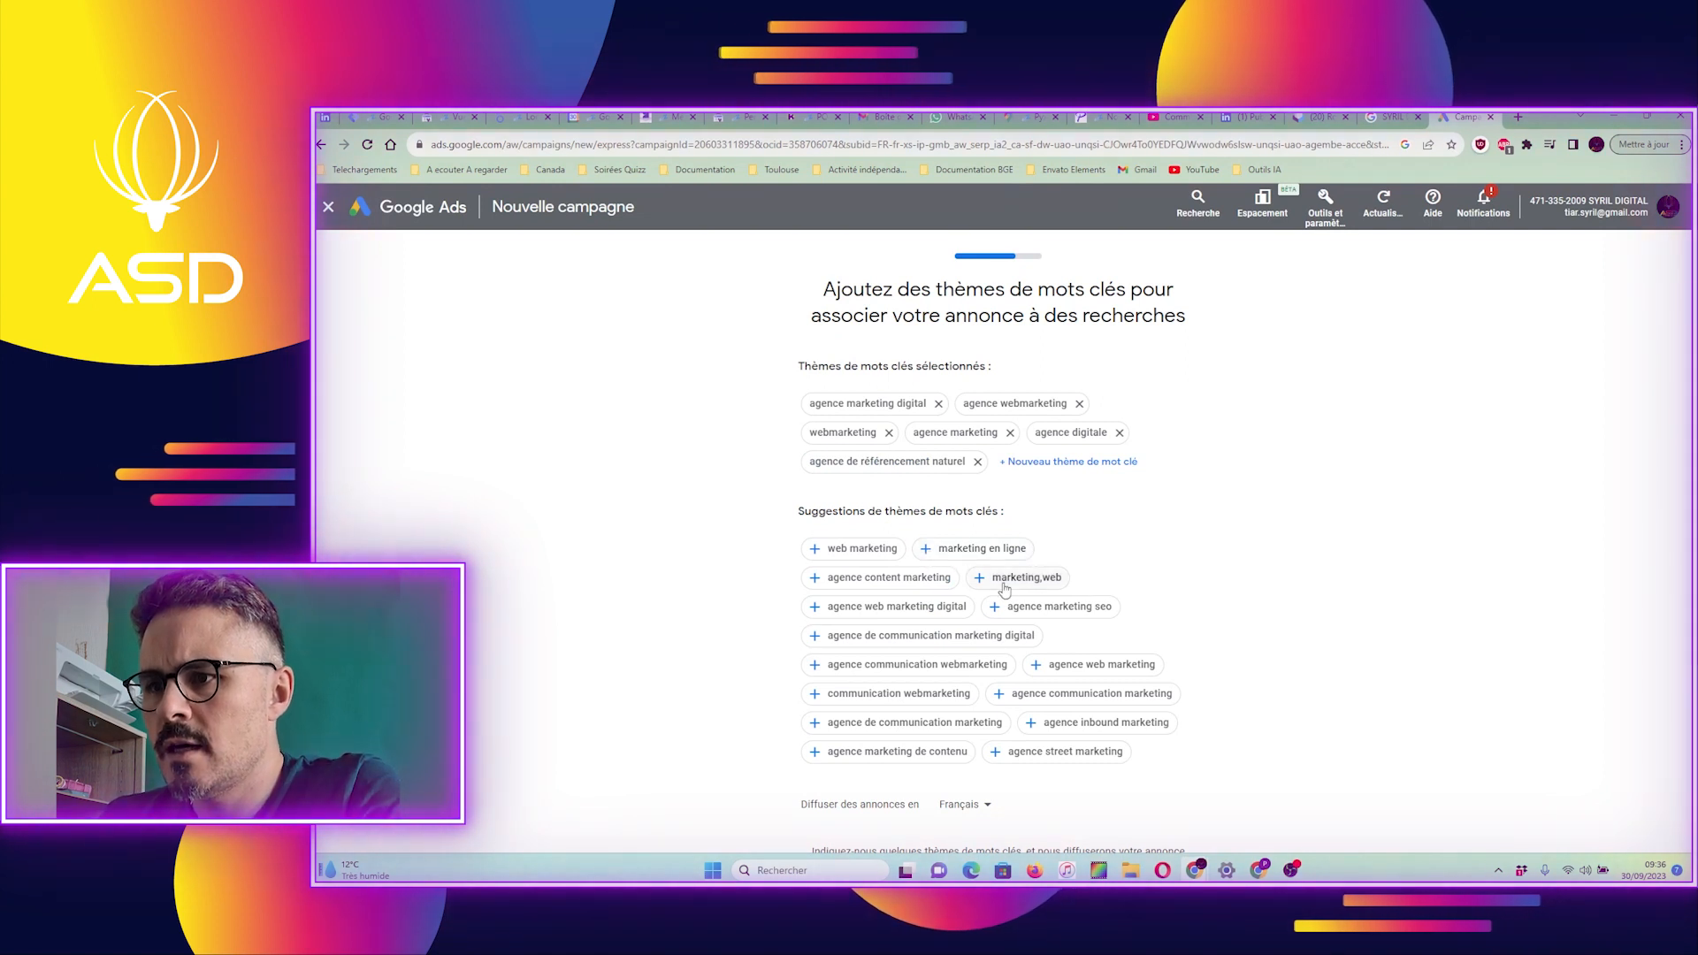
Step: Add the keyword themes "agence content marketing", "agence web marketing digital", "agence de communication marketing digital" and "agence communication webmarketing"
left_click(882, 582)
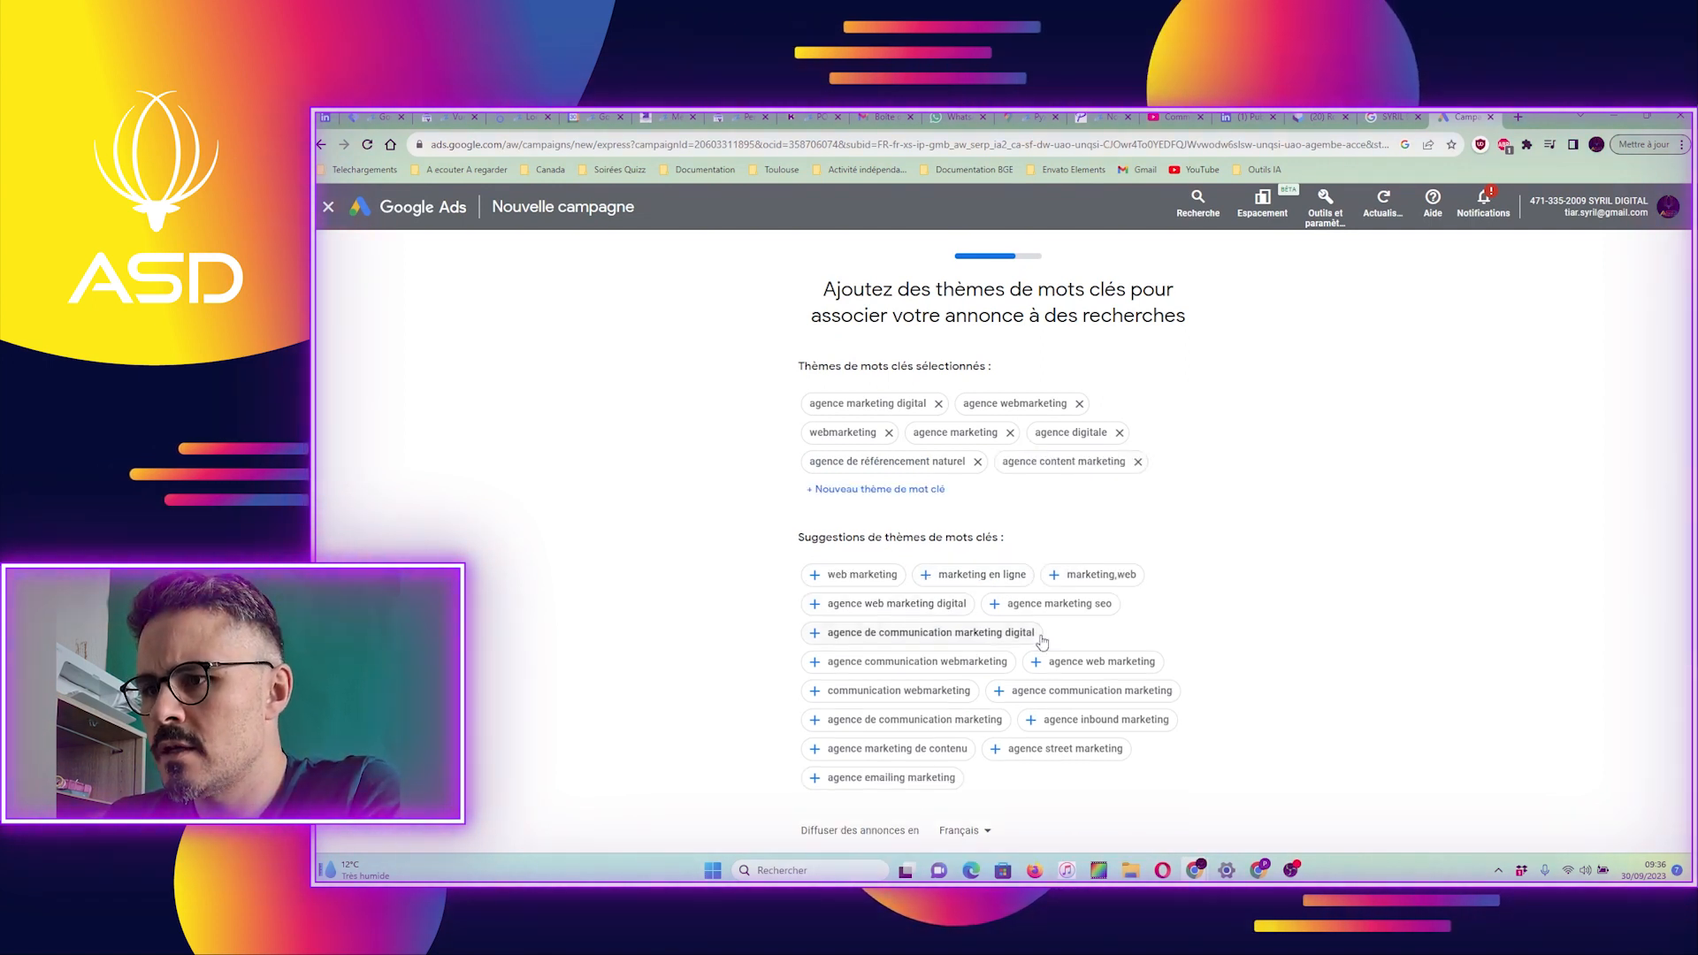
left_click(893, 607)
left_click(1084, 608)
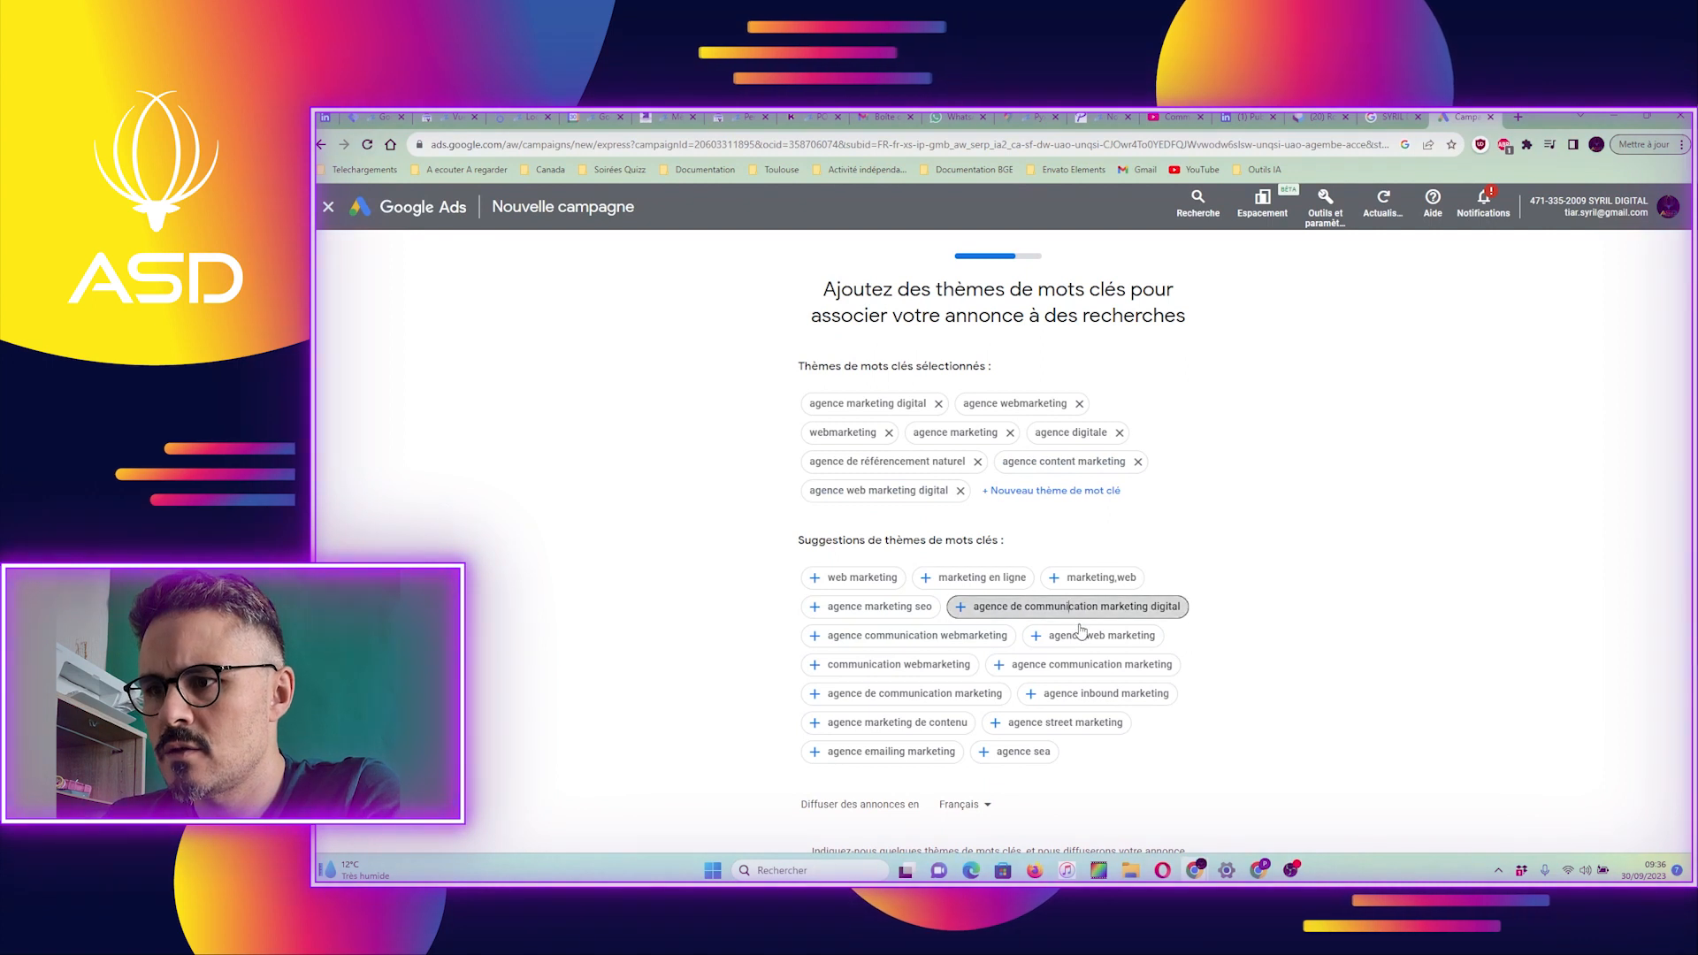
left_click(1062, 664)
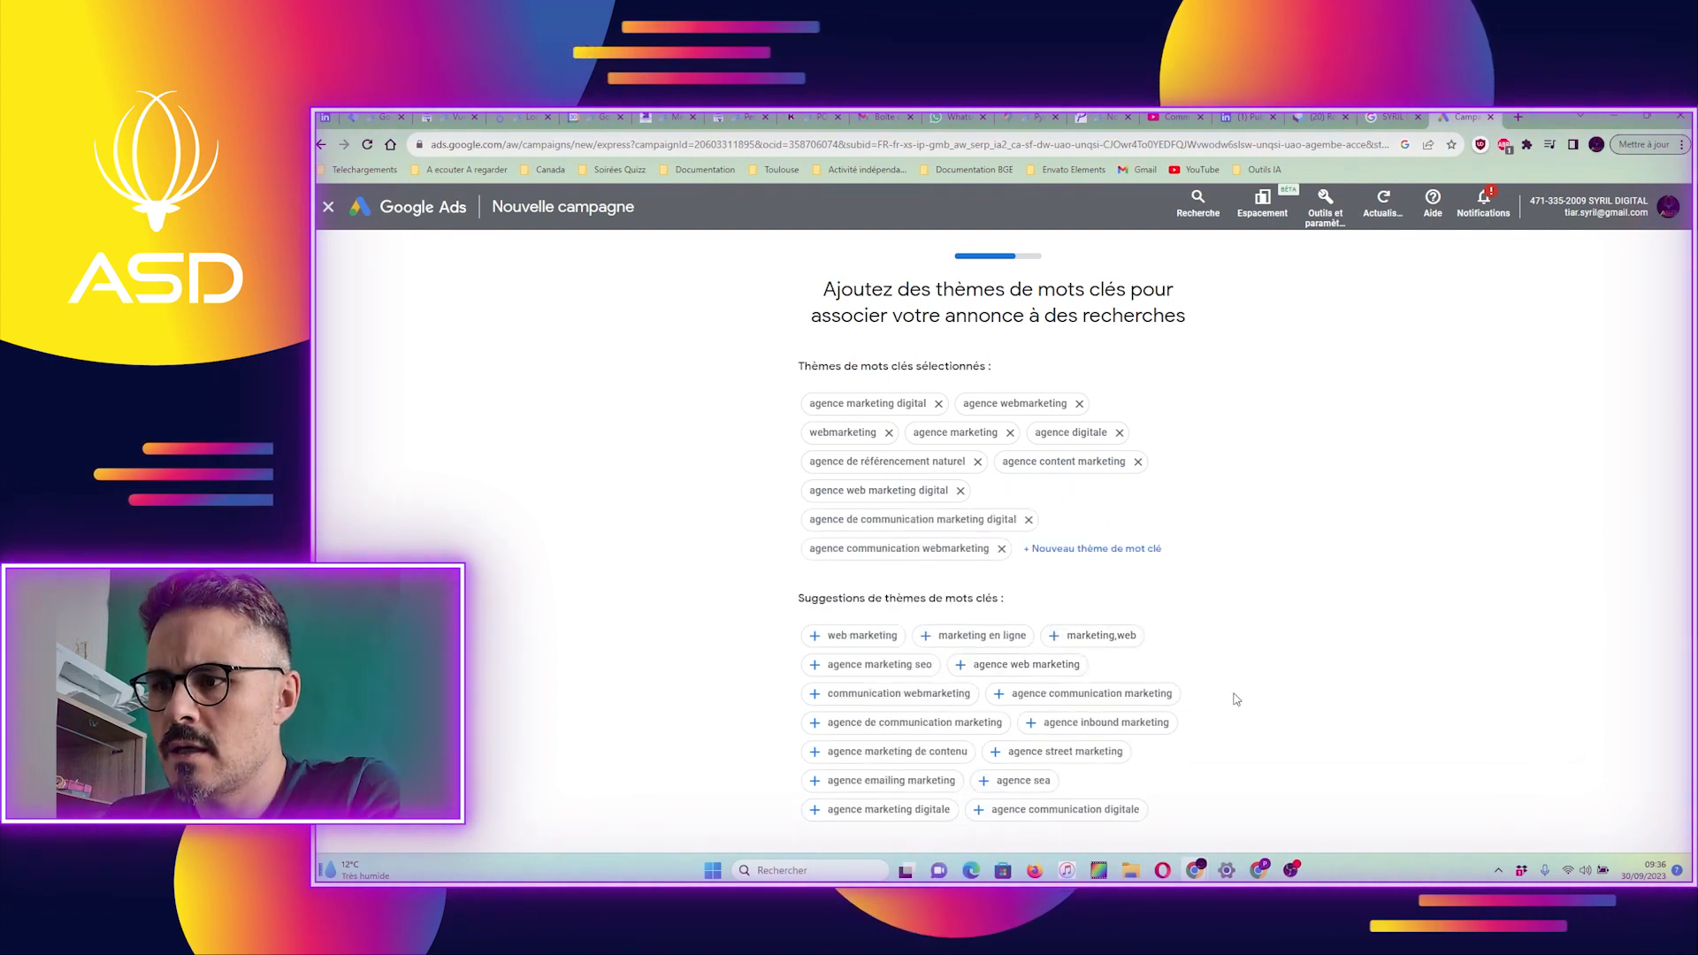
Step: Add the keyword themes "agence inbound marketing", "agence marketing de contenu" and "agence de communication marketing"
left_click(1106, 722)
scroll(1208, 758, "down", 1)
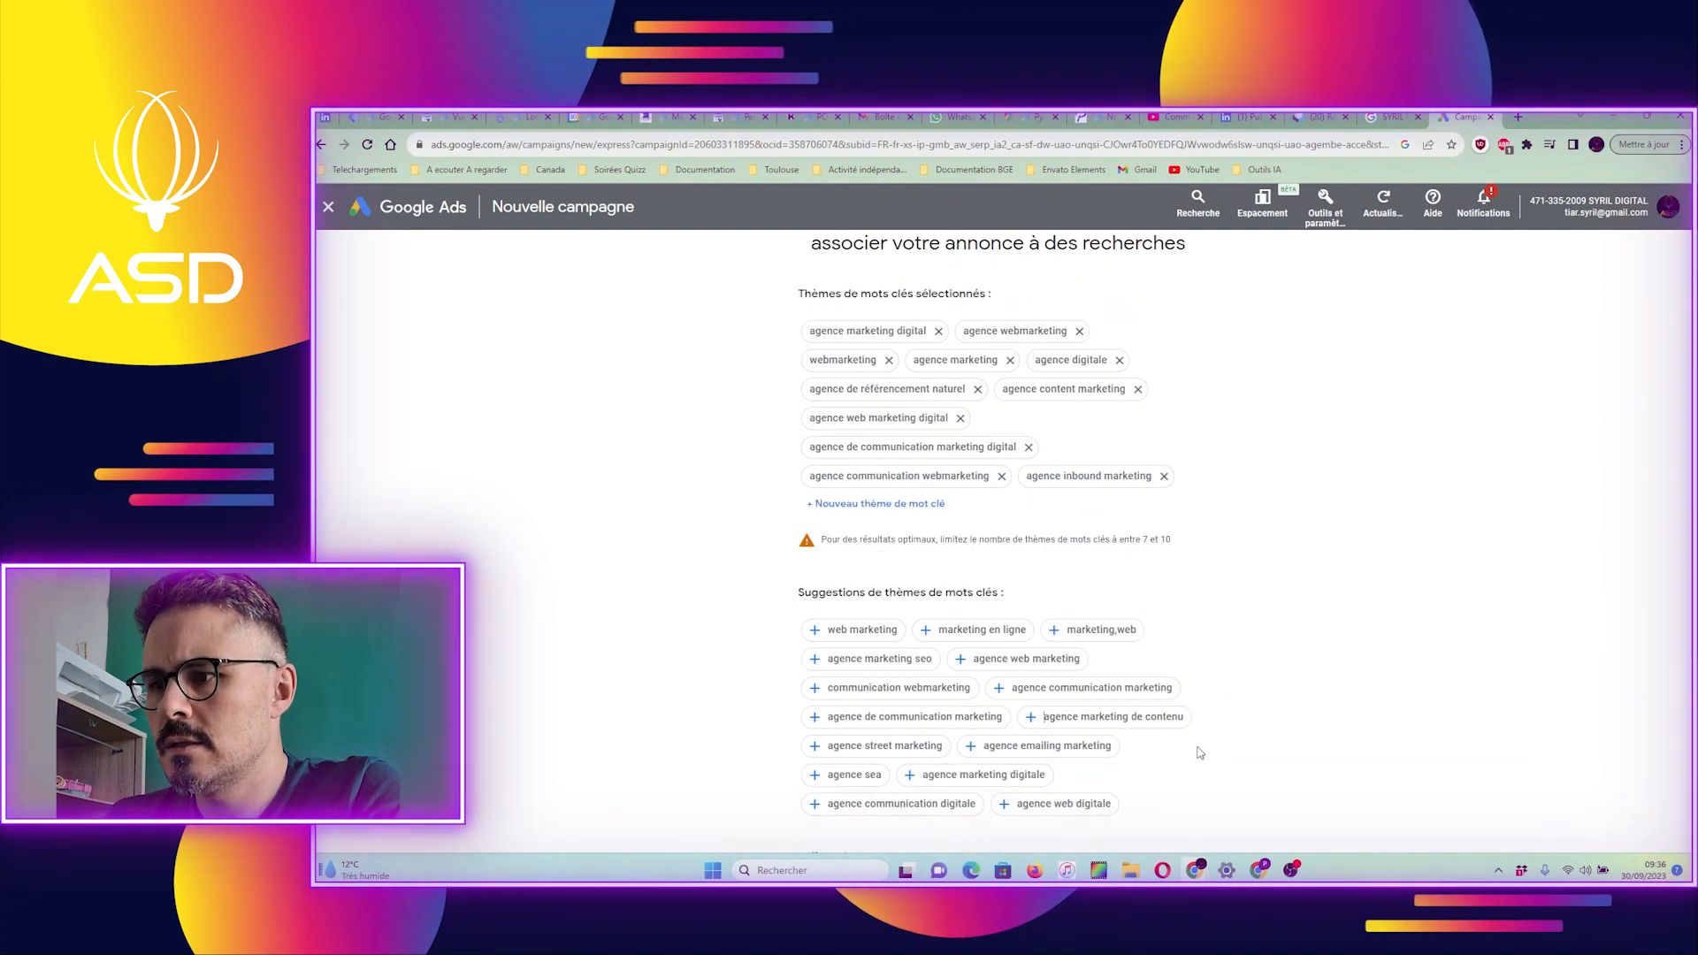
left_click(1117, 718)
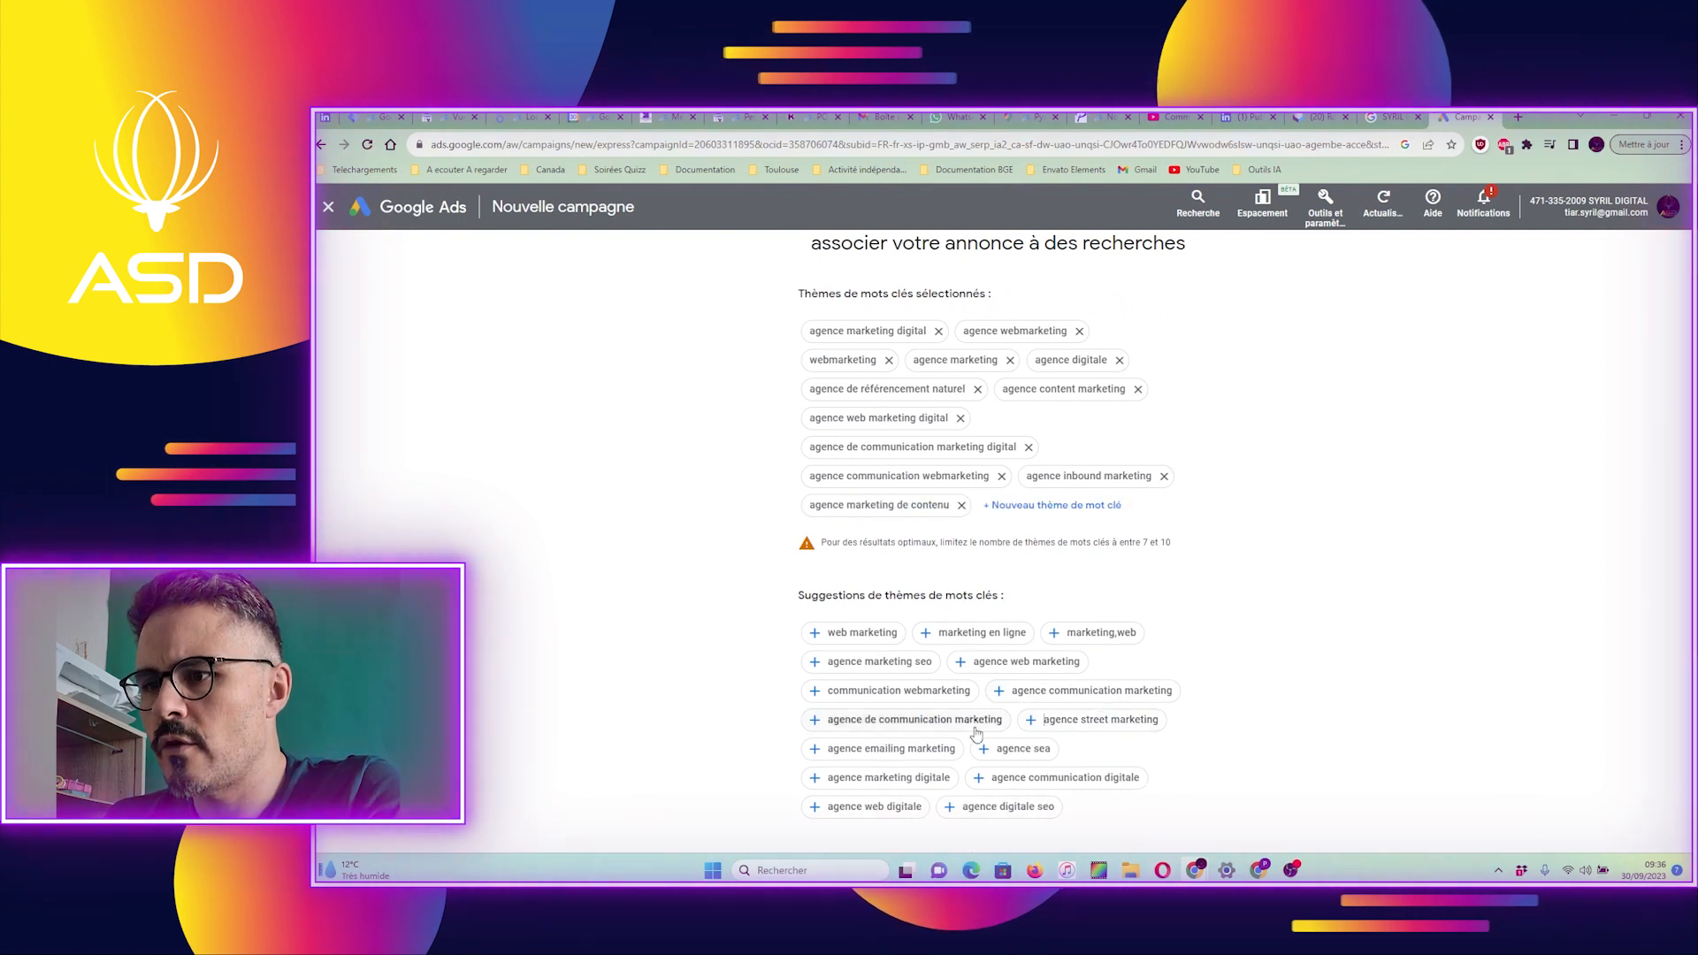
left_click(895, 724)
scroll(895, 727, "down", 1)
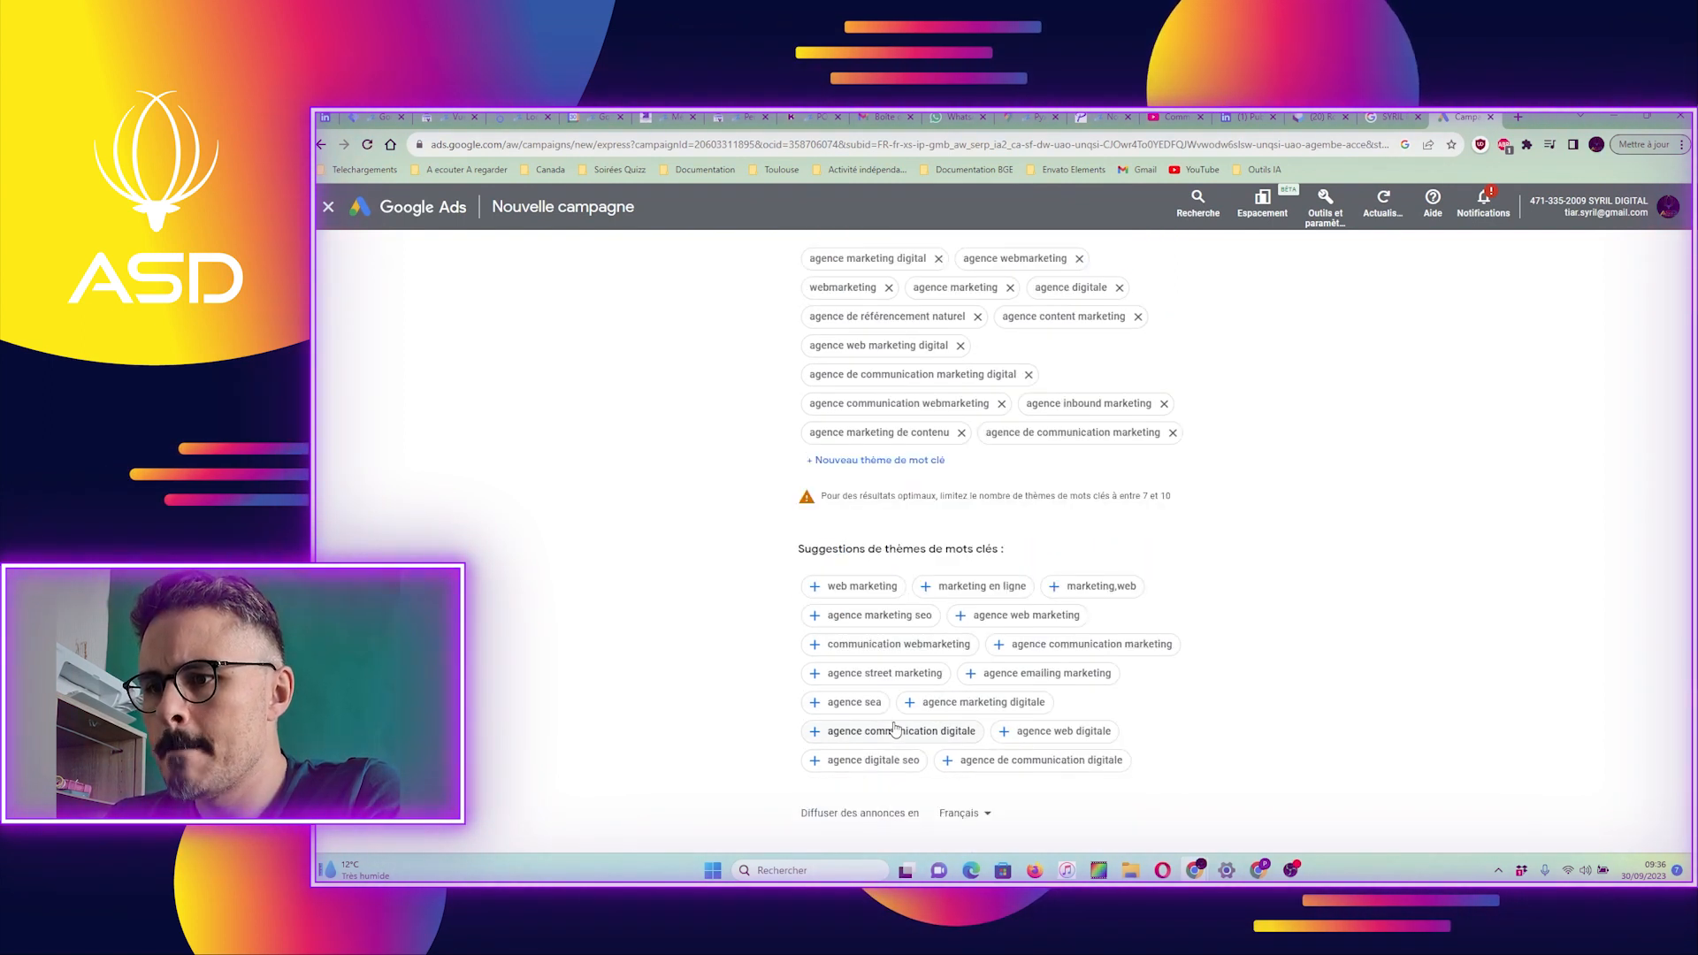
Step: Add the keyword themes "agence digitale seo", "agence communication digitale", "agence sea" and "agence communication marketing"
left_click(895, 765)
left_click(903, 739)
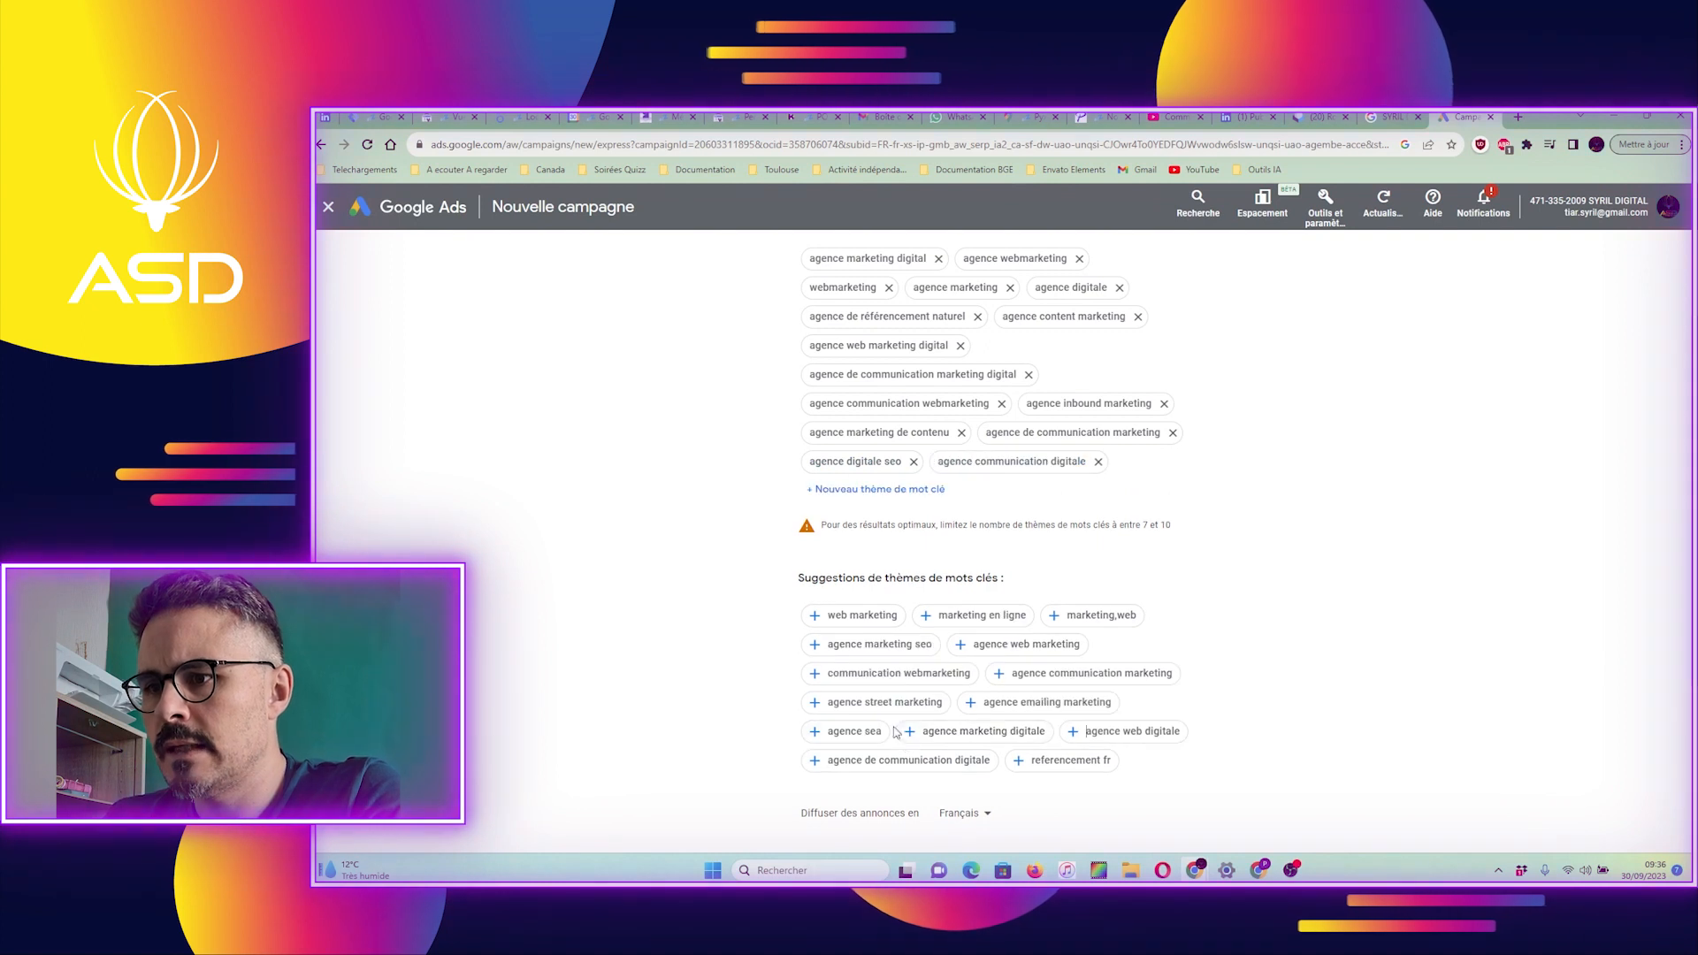
left_click(851, 733)
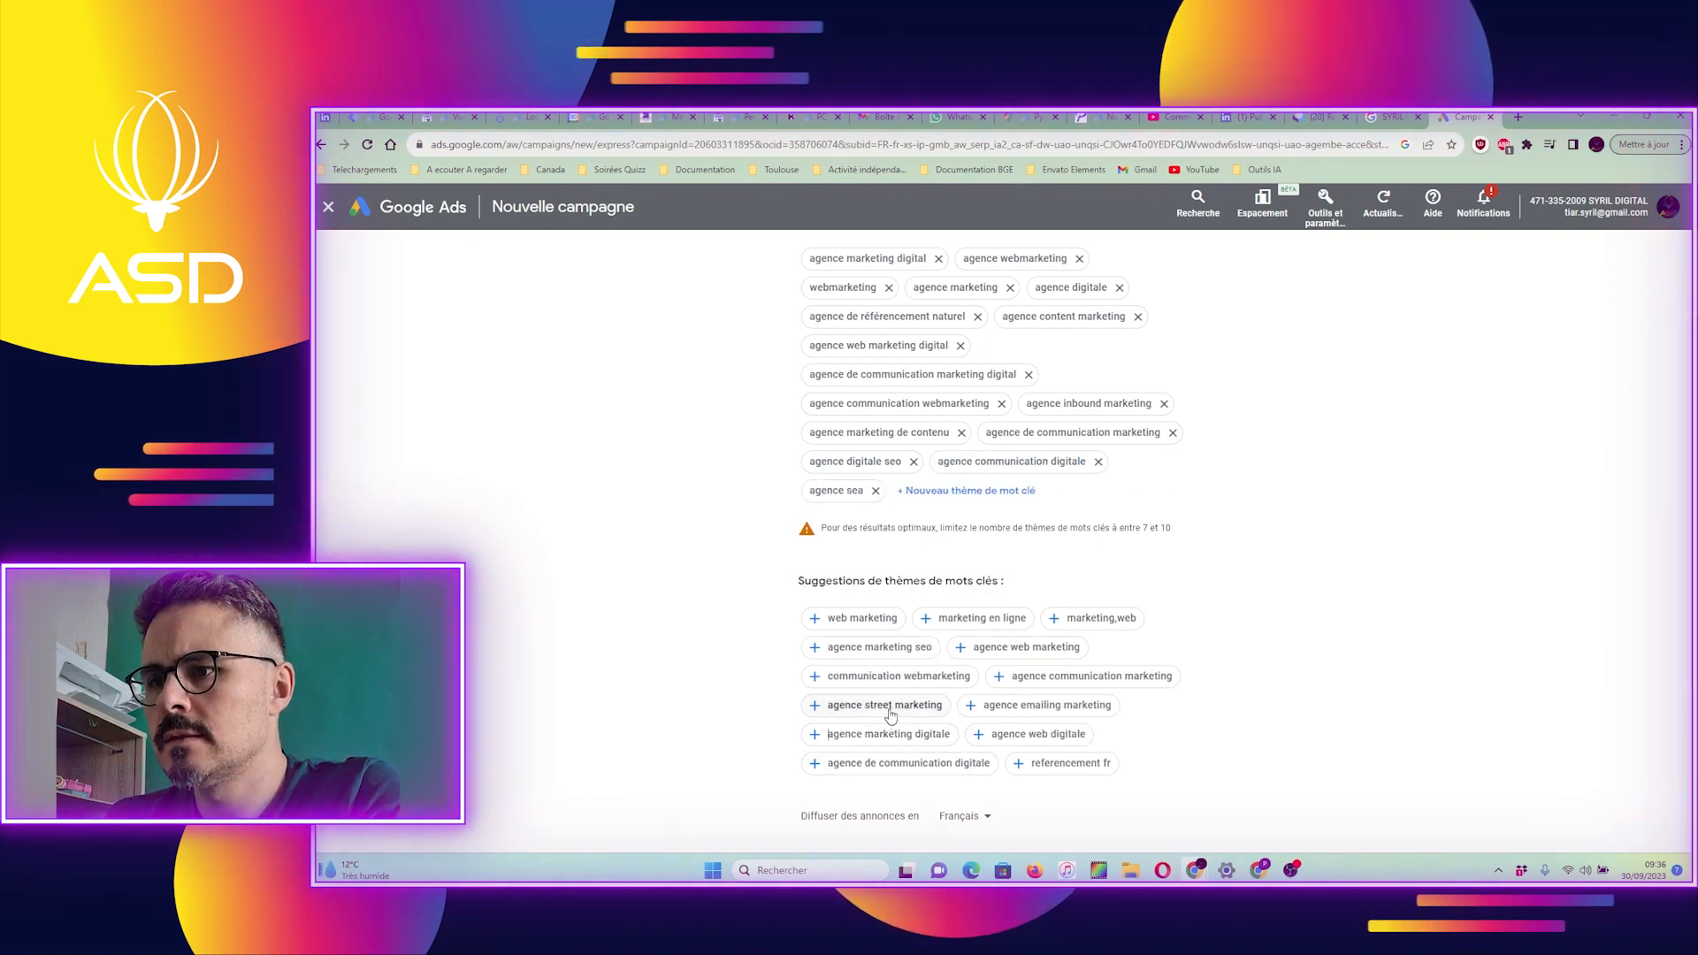
left_click(1060, 680)
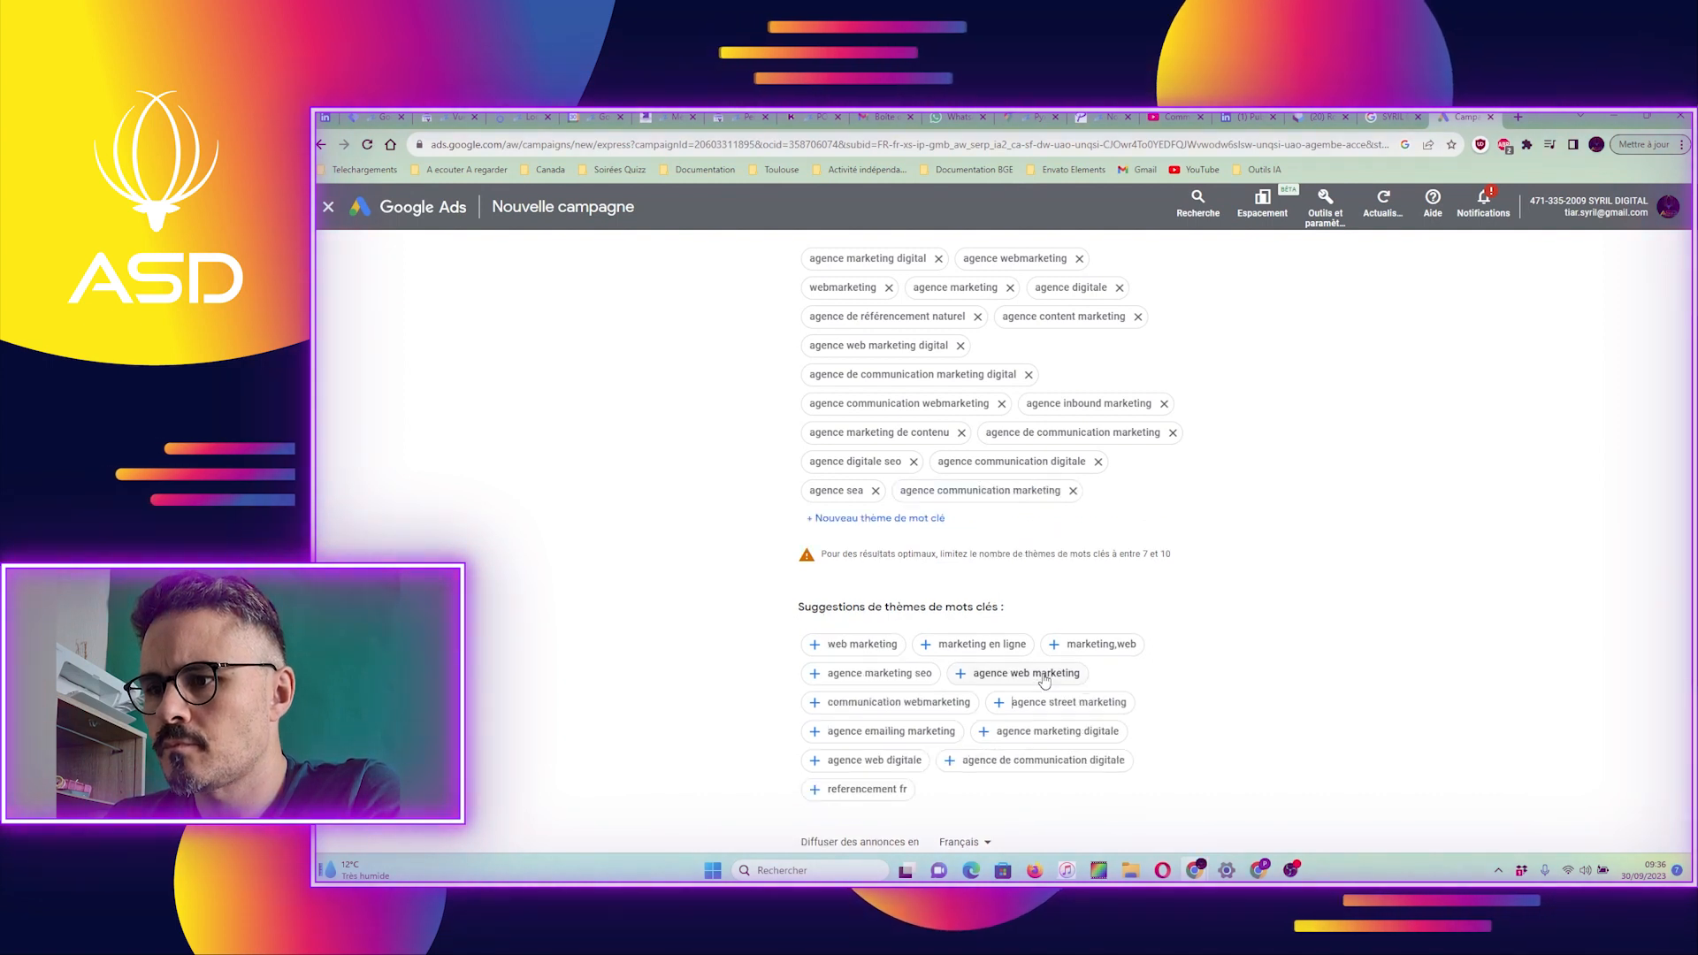
Step: Add the keyword themes "agence de communication digitale", "agence marketing digitale" and "agence emailing marketing", and try to add "agence web digitale"
left_click(1049, 761)
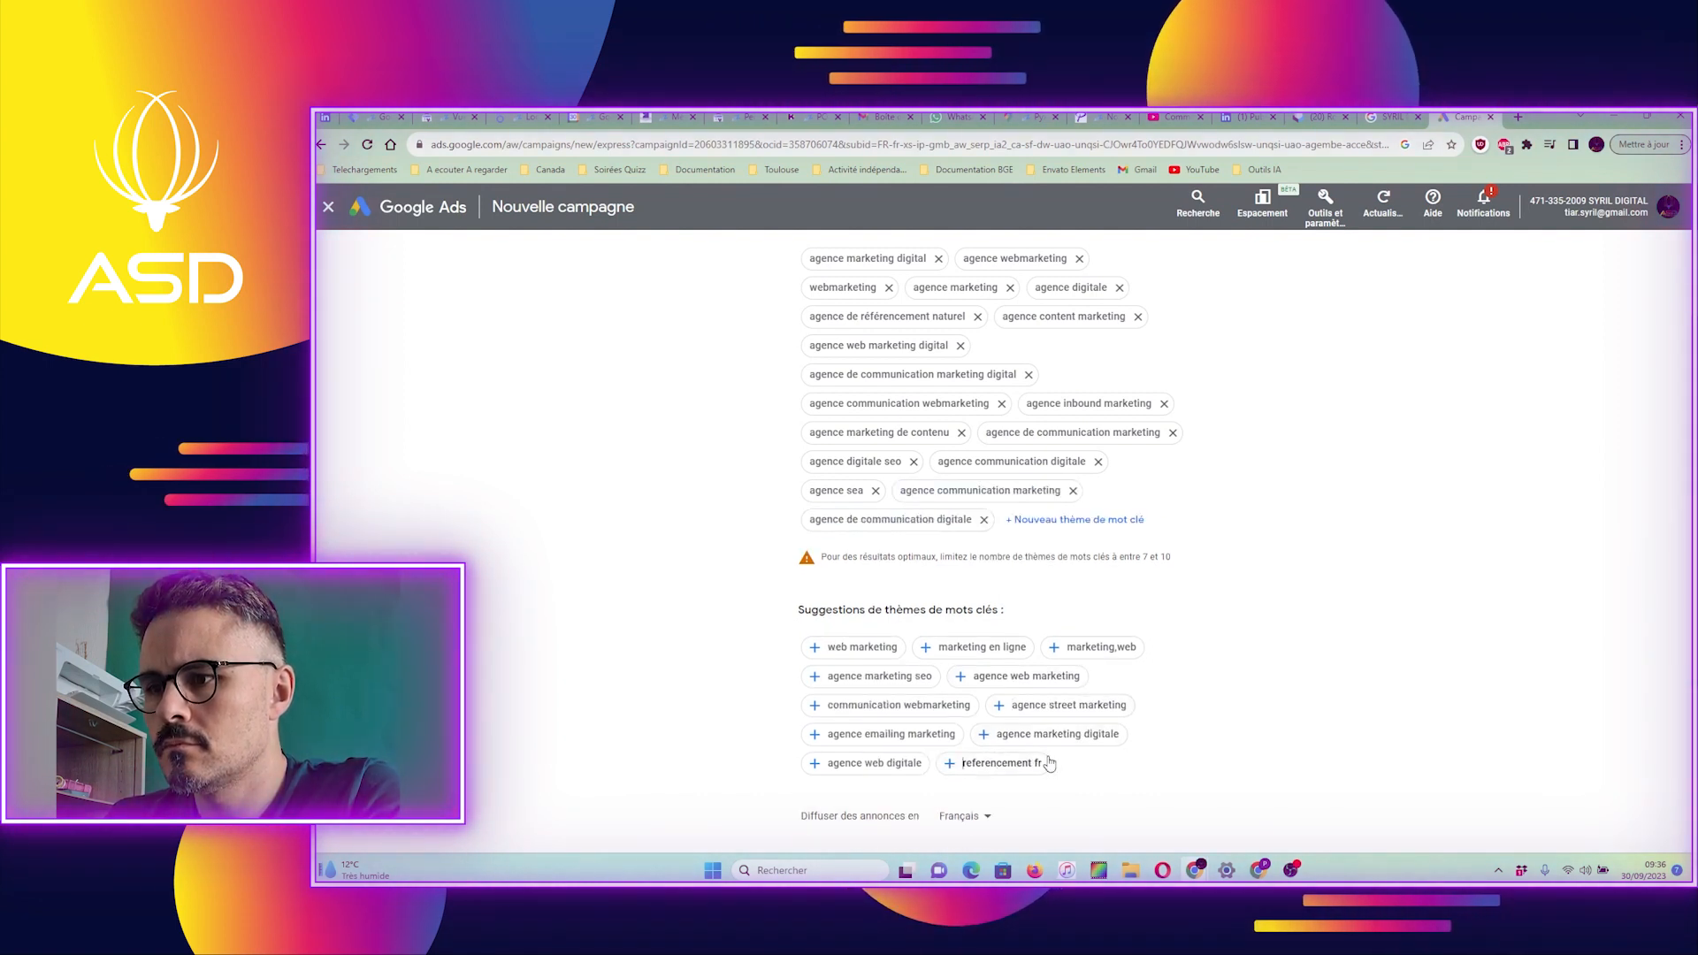
left_click(1055, 732)
left_click(902, 760)
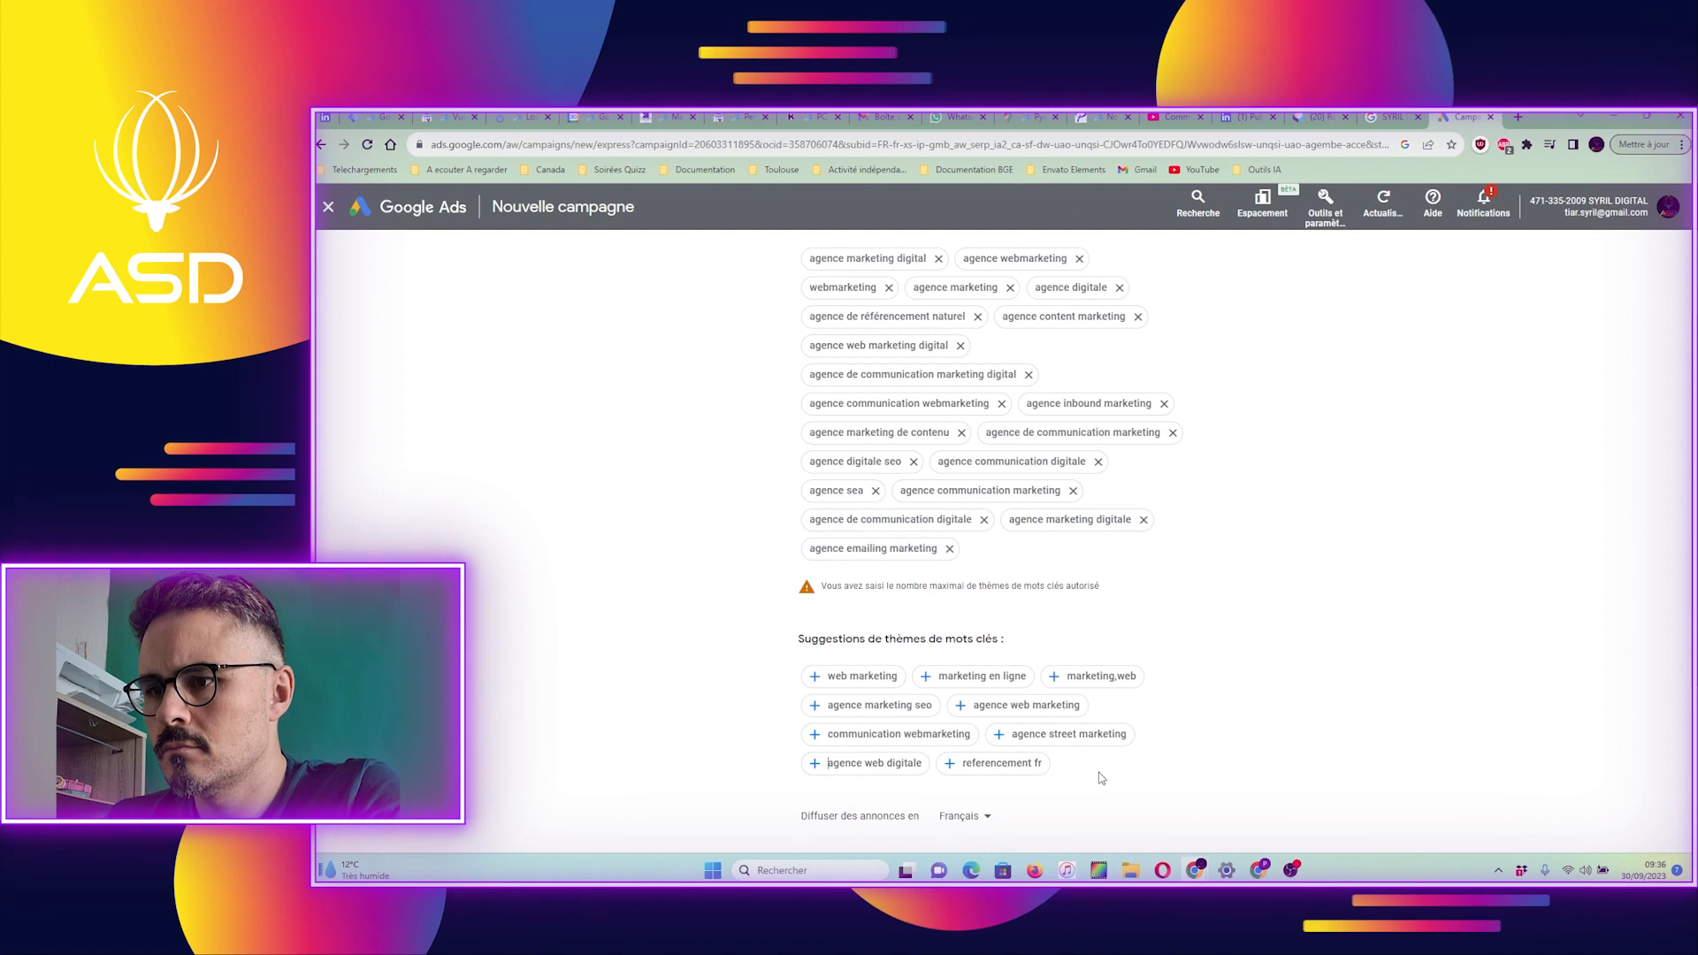
left_click(897, 767)
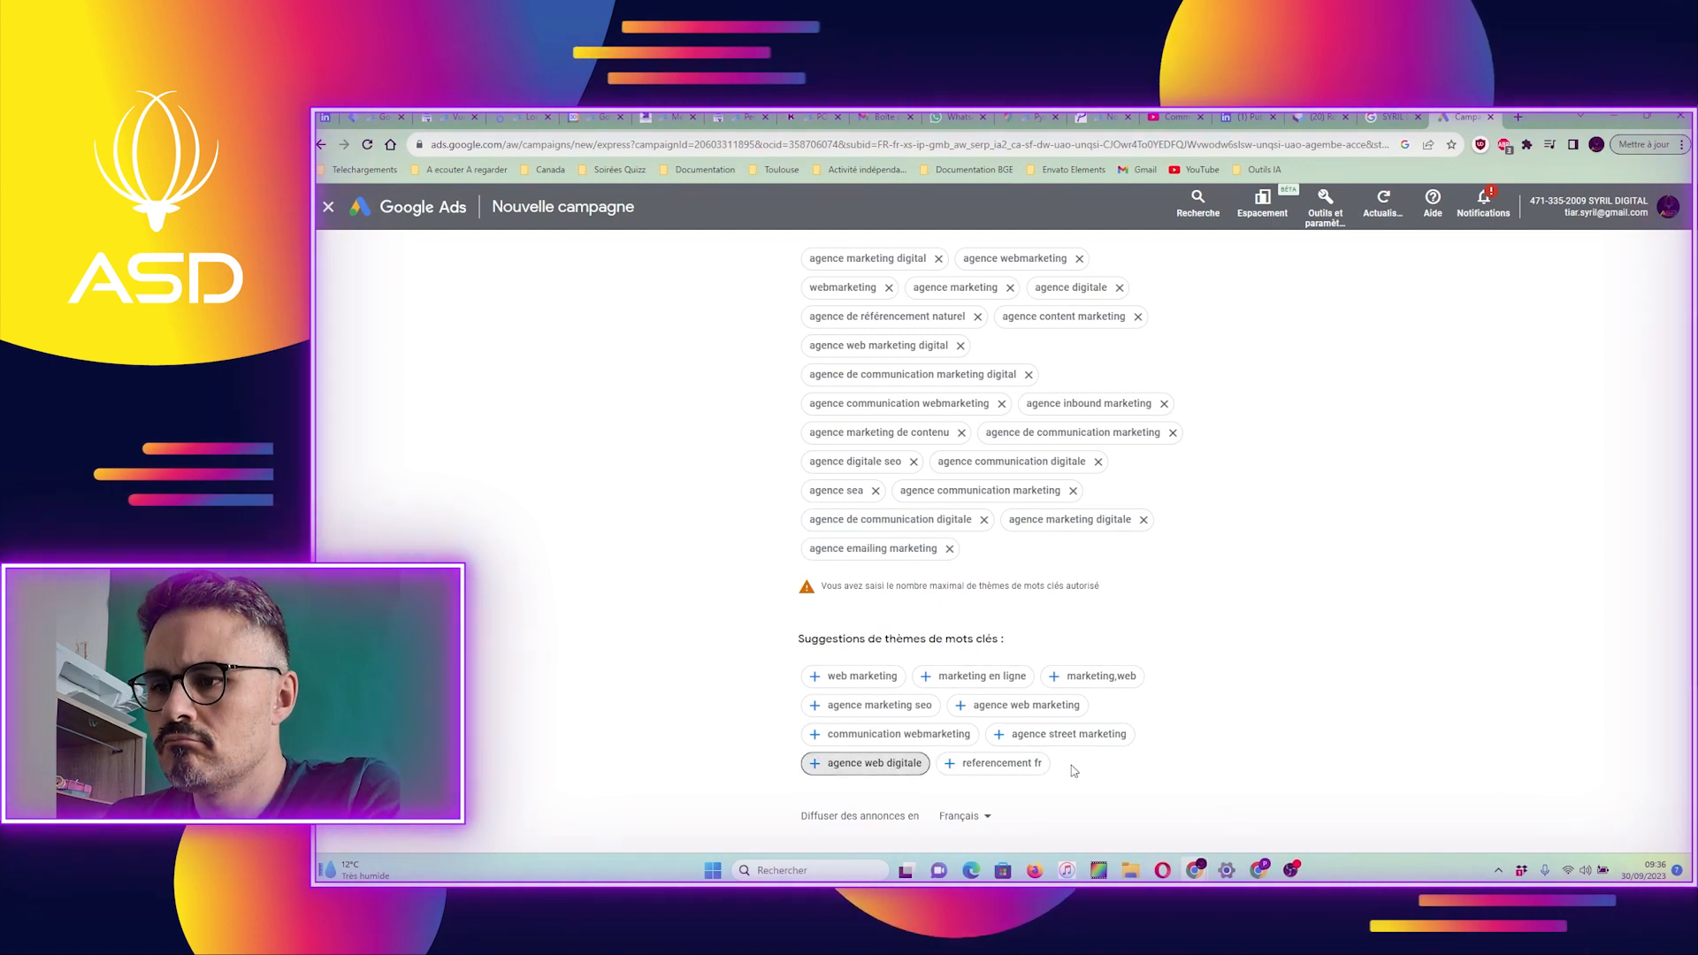
scroll(1177, 707, "up", 2)
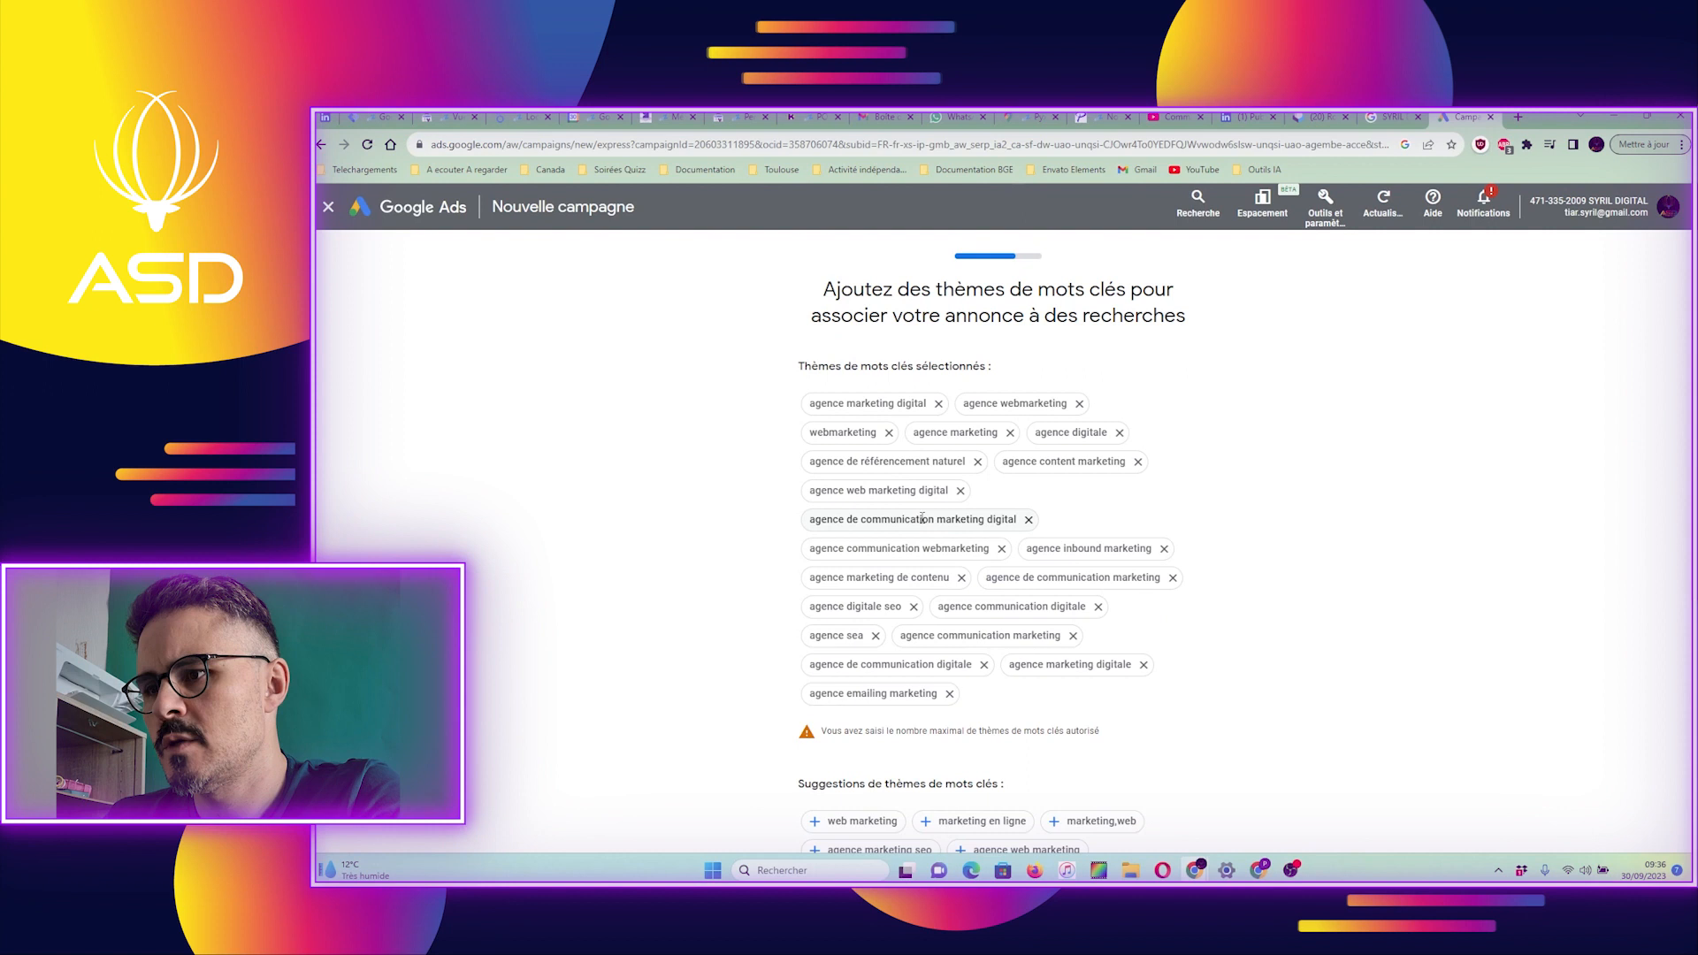
scroll(896, 690, "down", 3)
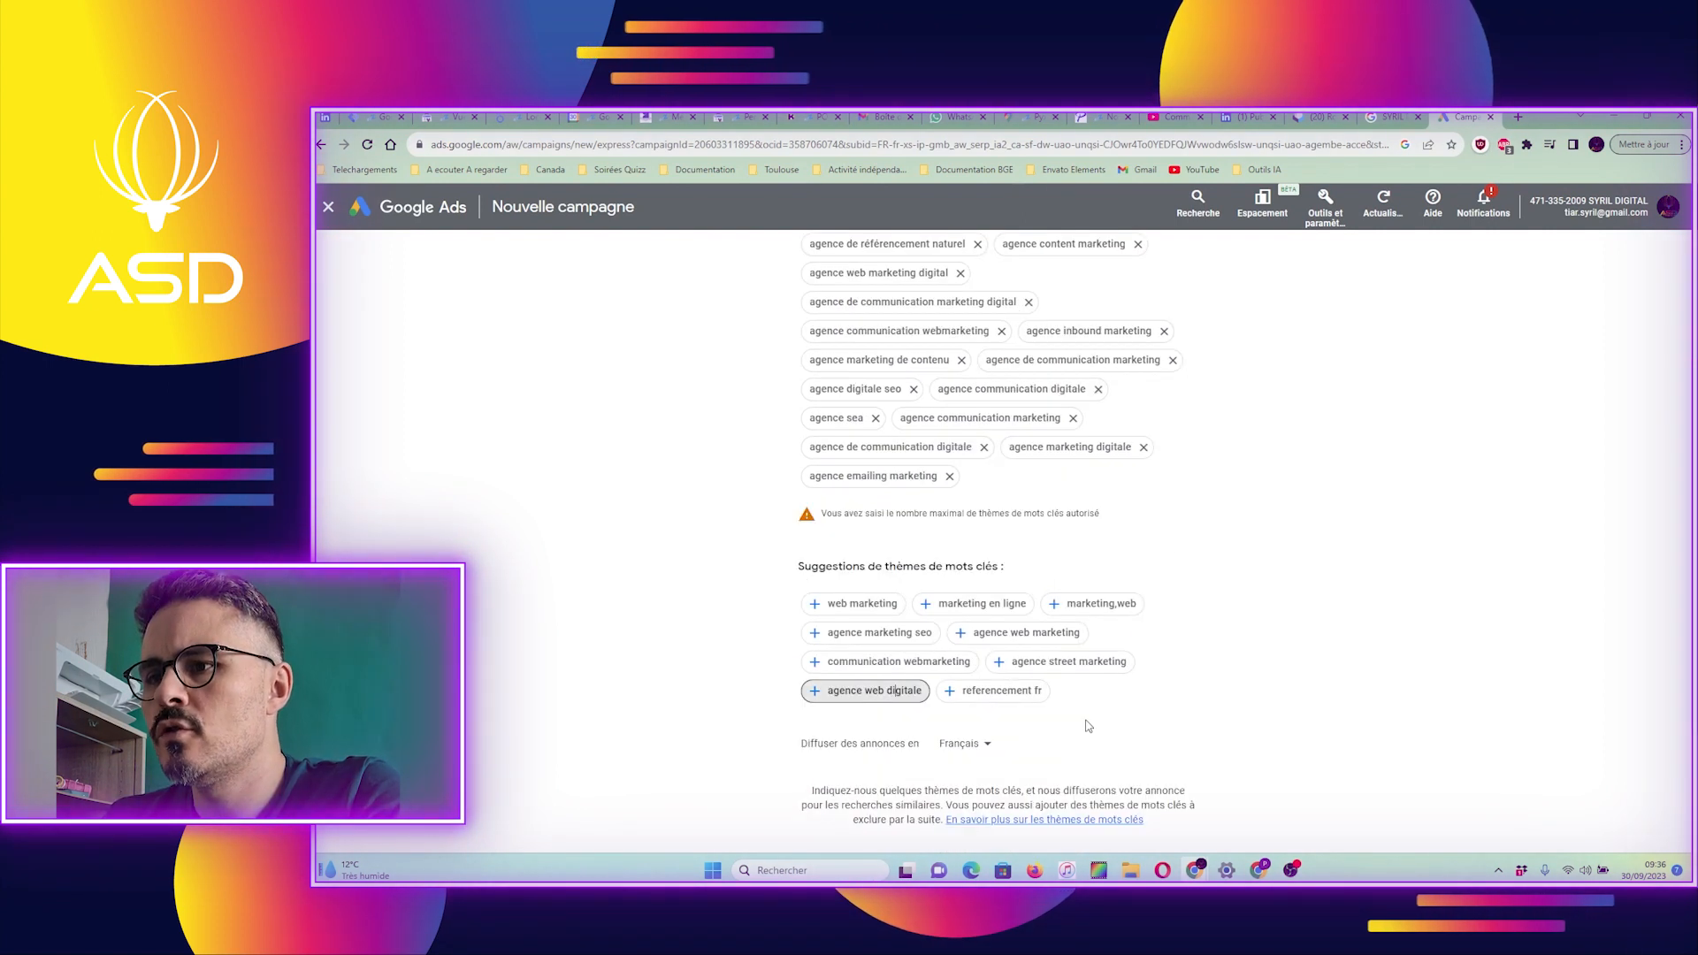
scroll(1088, 725, "down", 1)
scroll(1070, 727, "up", 4)
scroll(1042, 731, "down", 4)
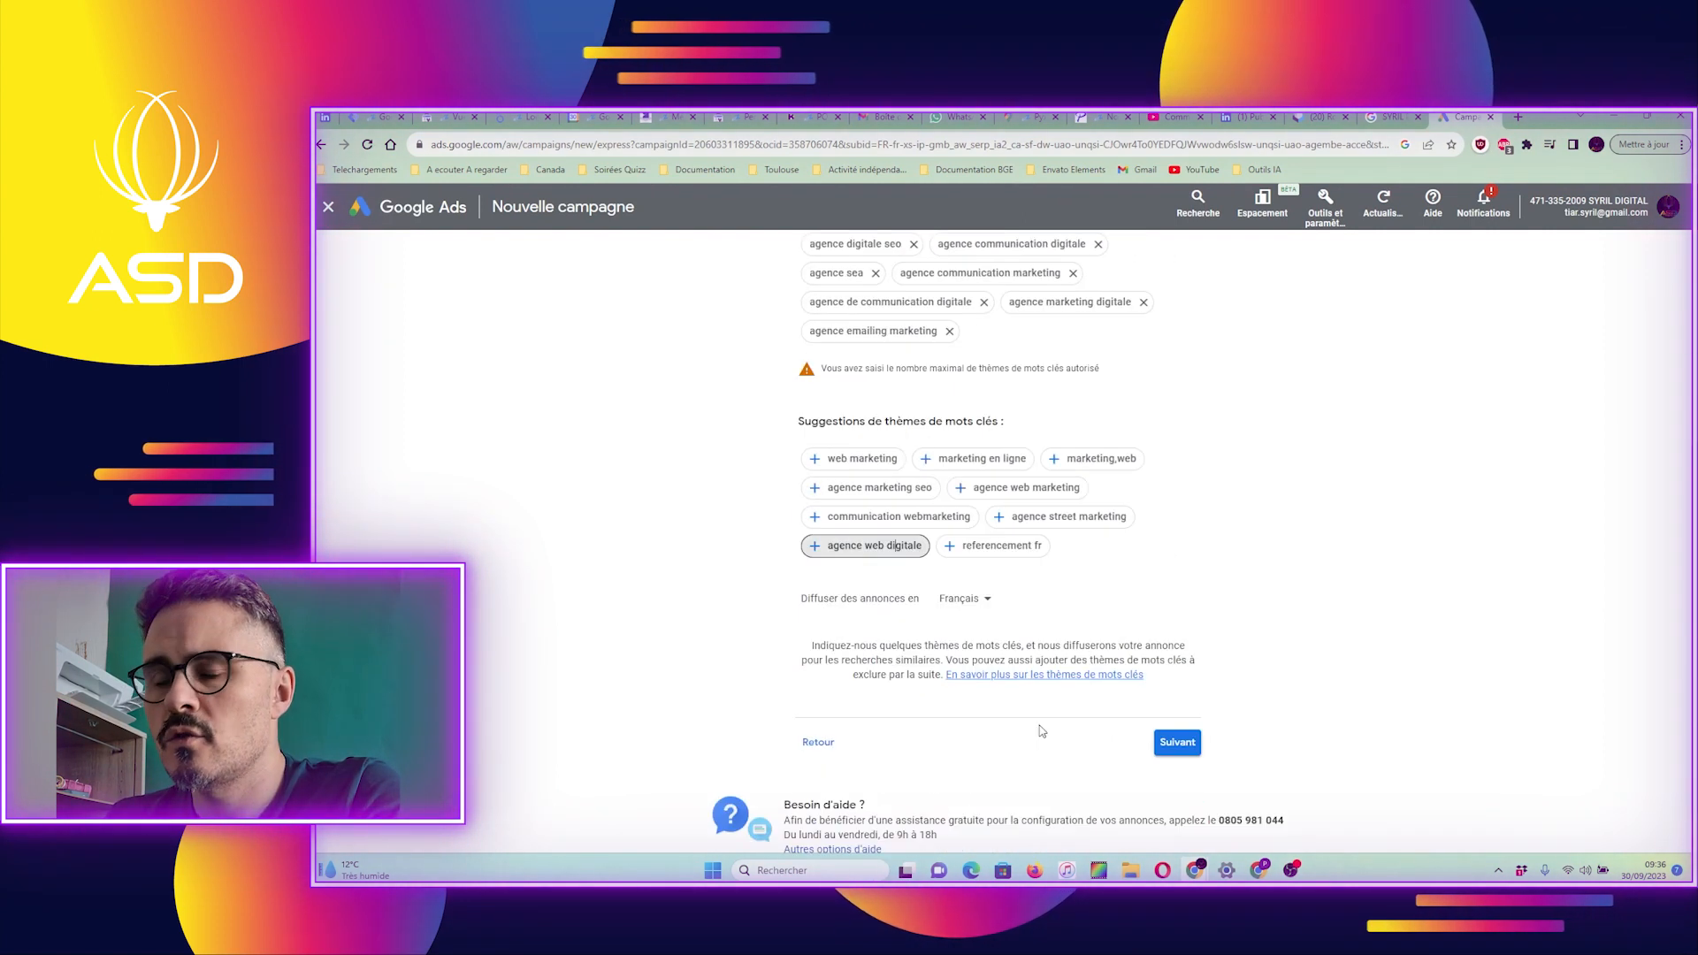
Step: Review the selected keyword themes and continue to the ad's target area settings
scroll(1042, 731, "down", 2)
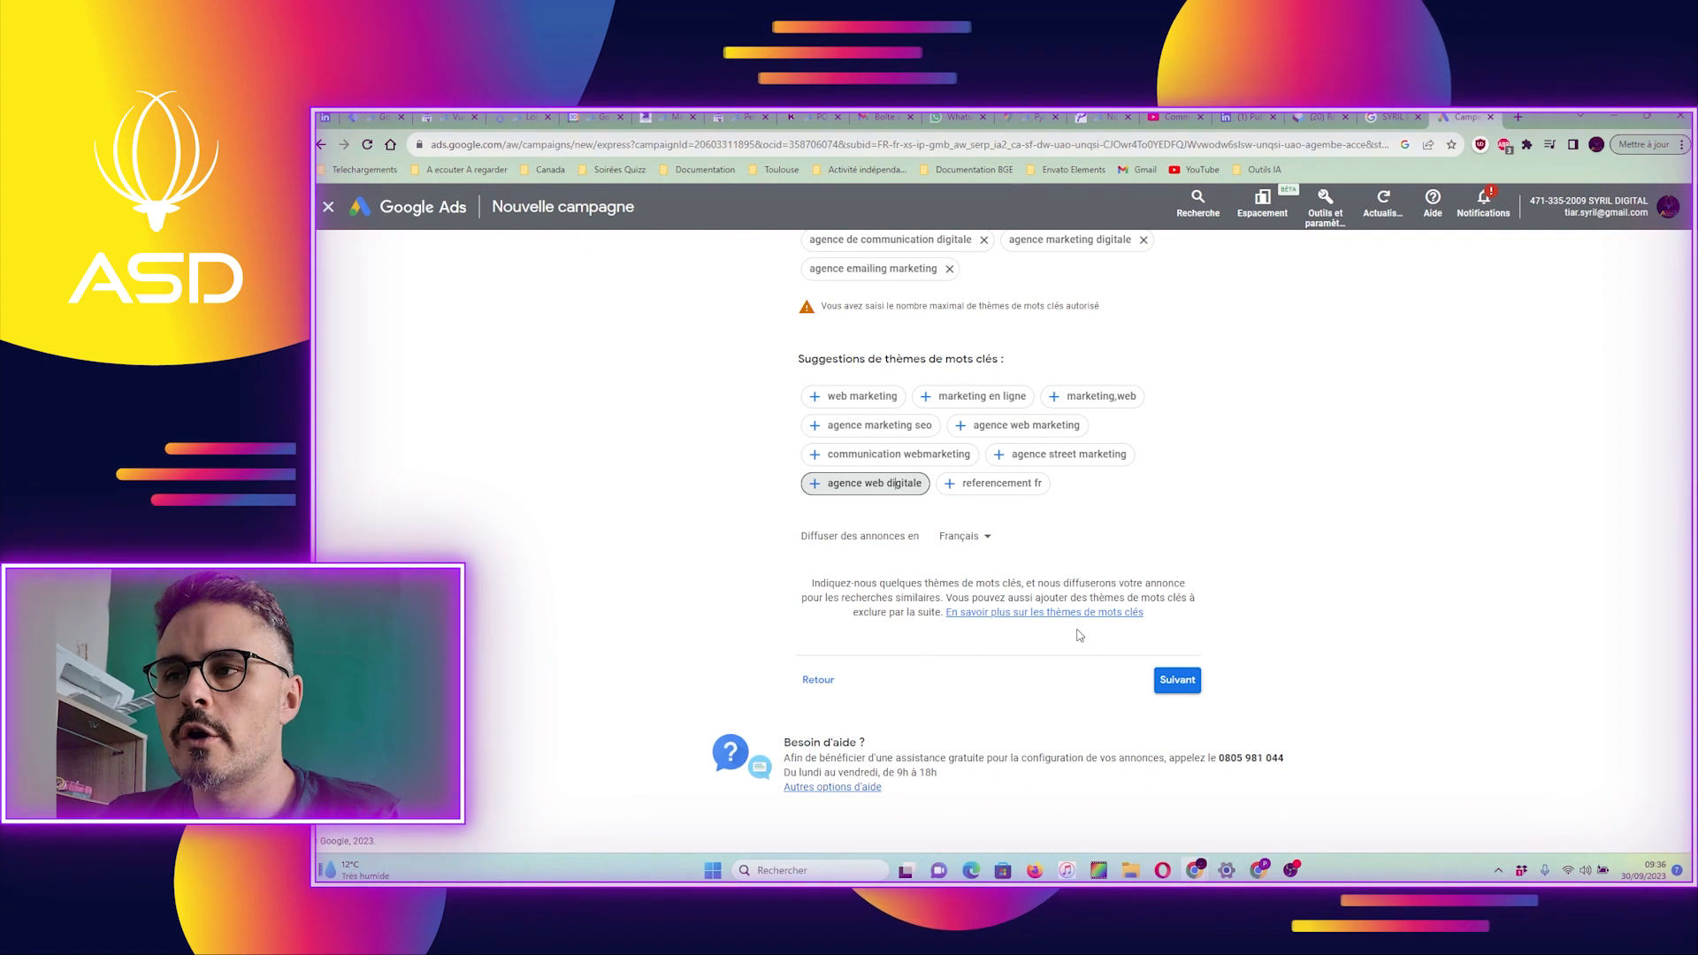
scroll(1073, 564, "up", 4)
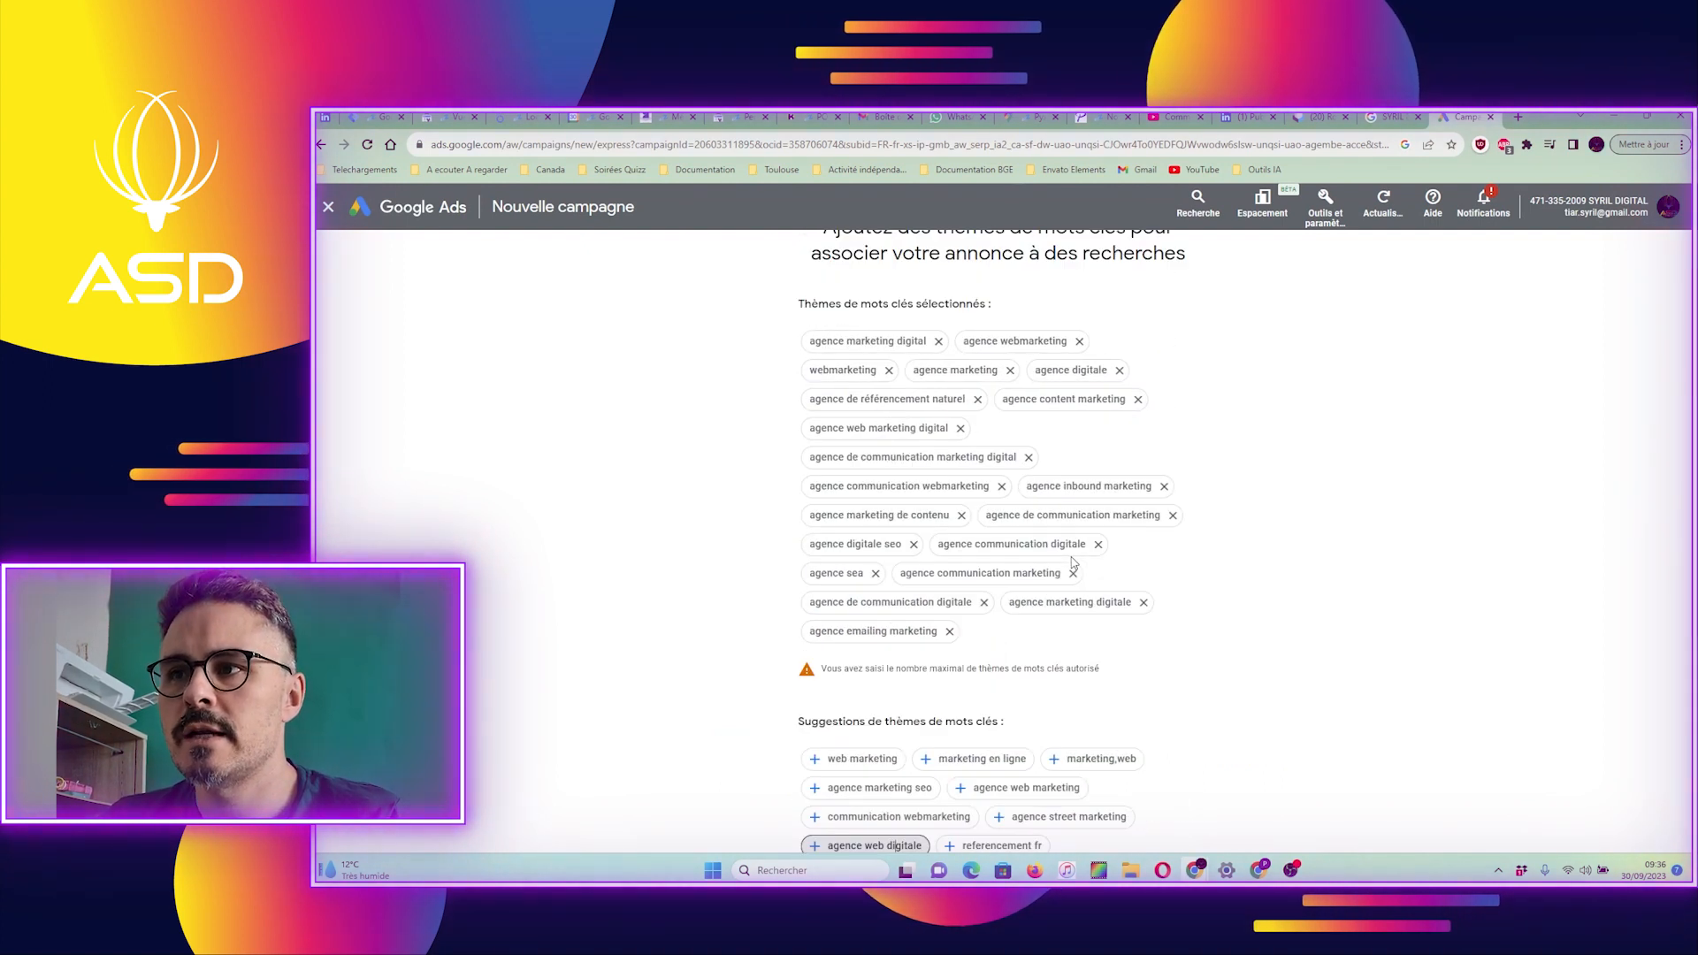
scroll(1073, 566, "down", 5)
left_click(1186, 683)
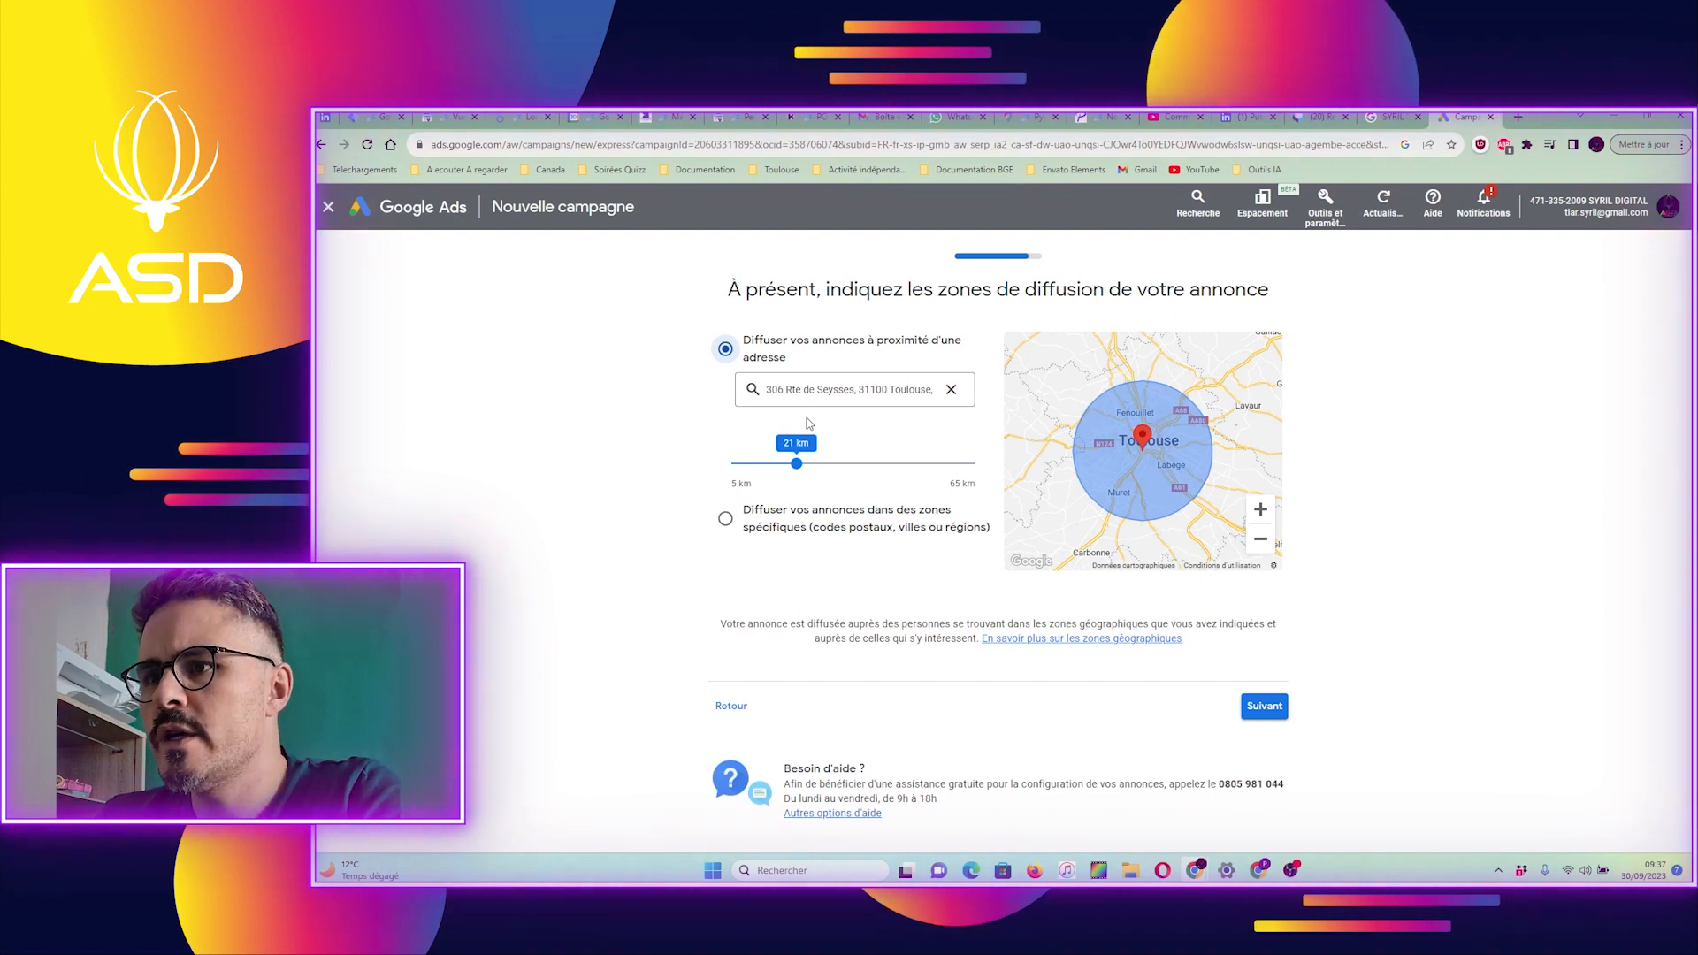
Step: Set the ad's targeting radius around the business address to 20 km and continue to the budget
left_click_drag(795, 464, 789, 467)
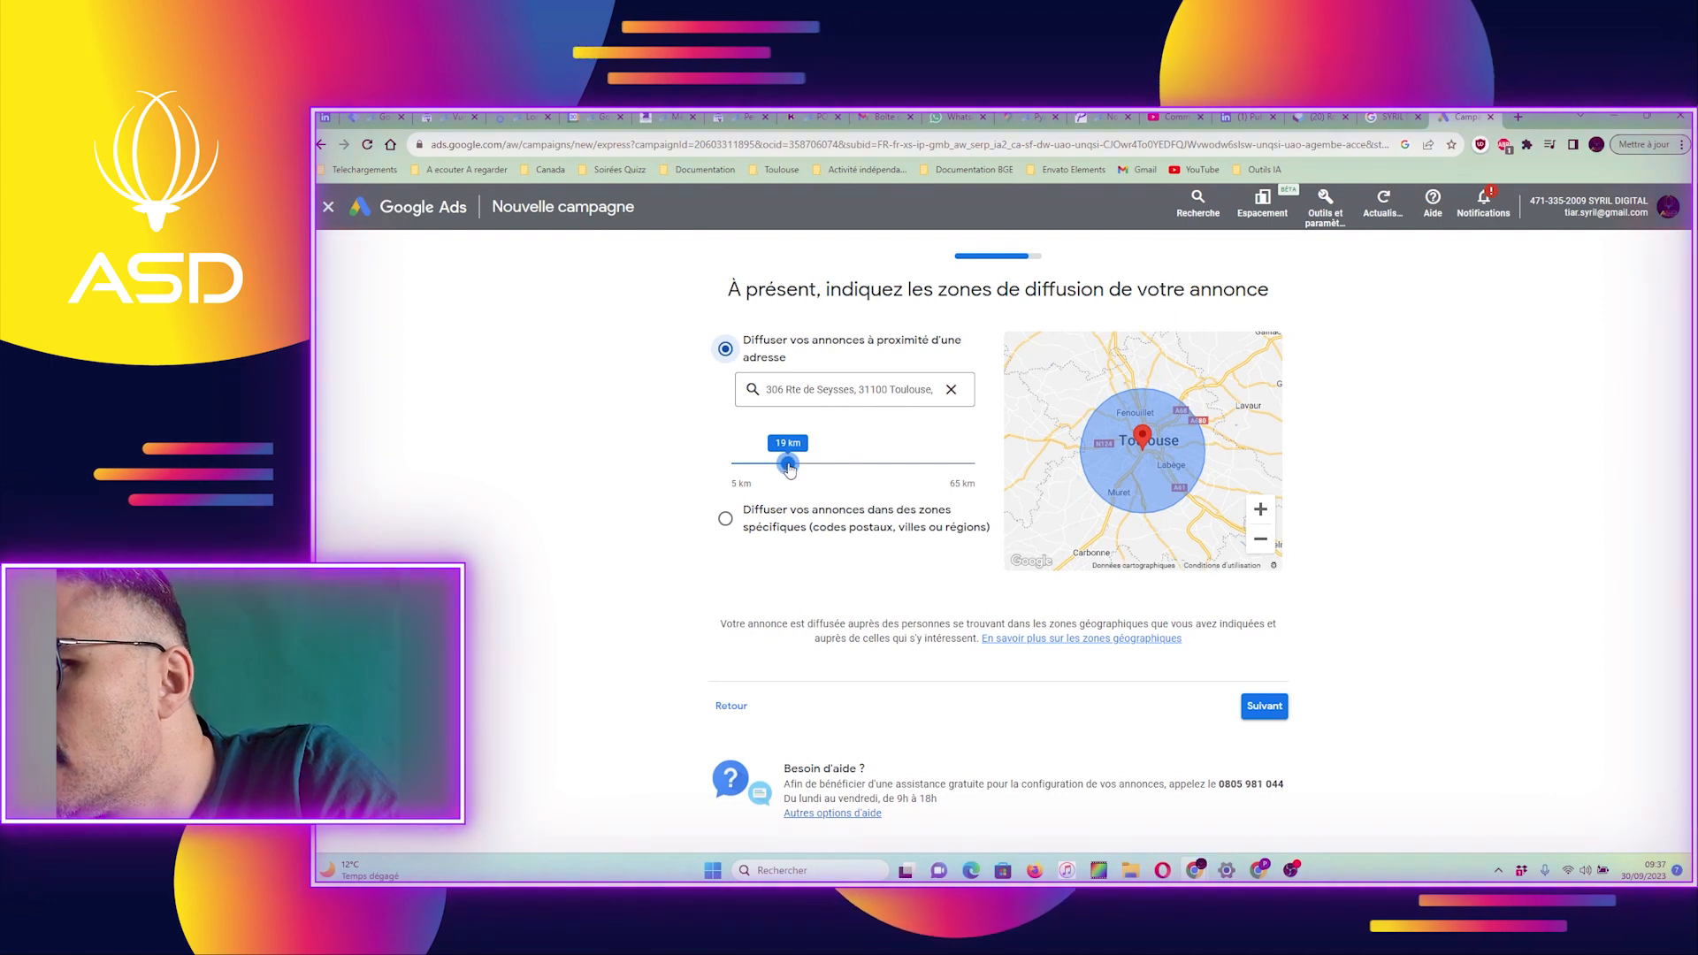
left_click_drag(790, 469, 793, 466)
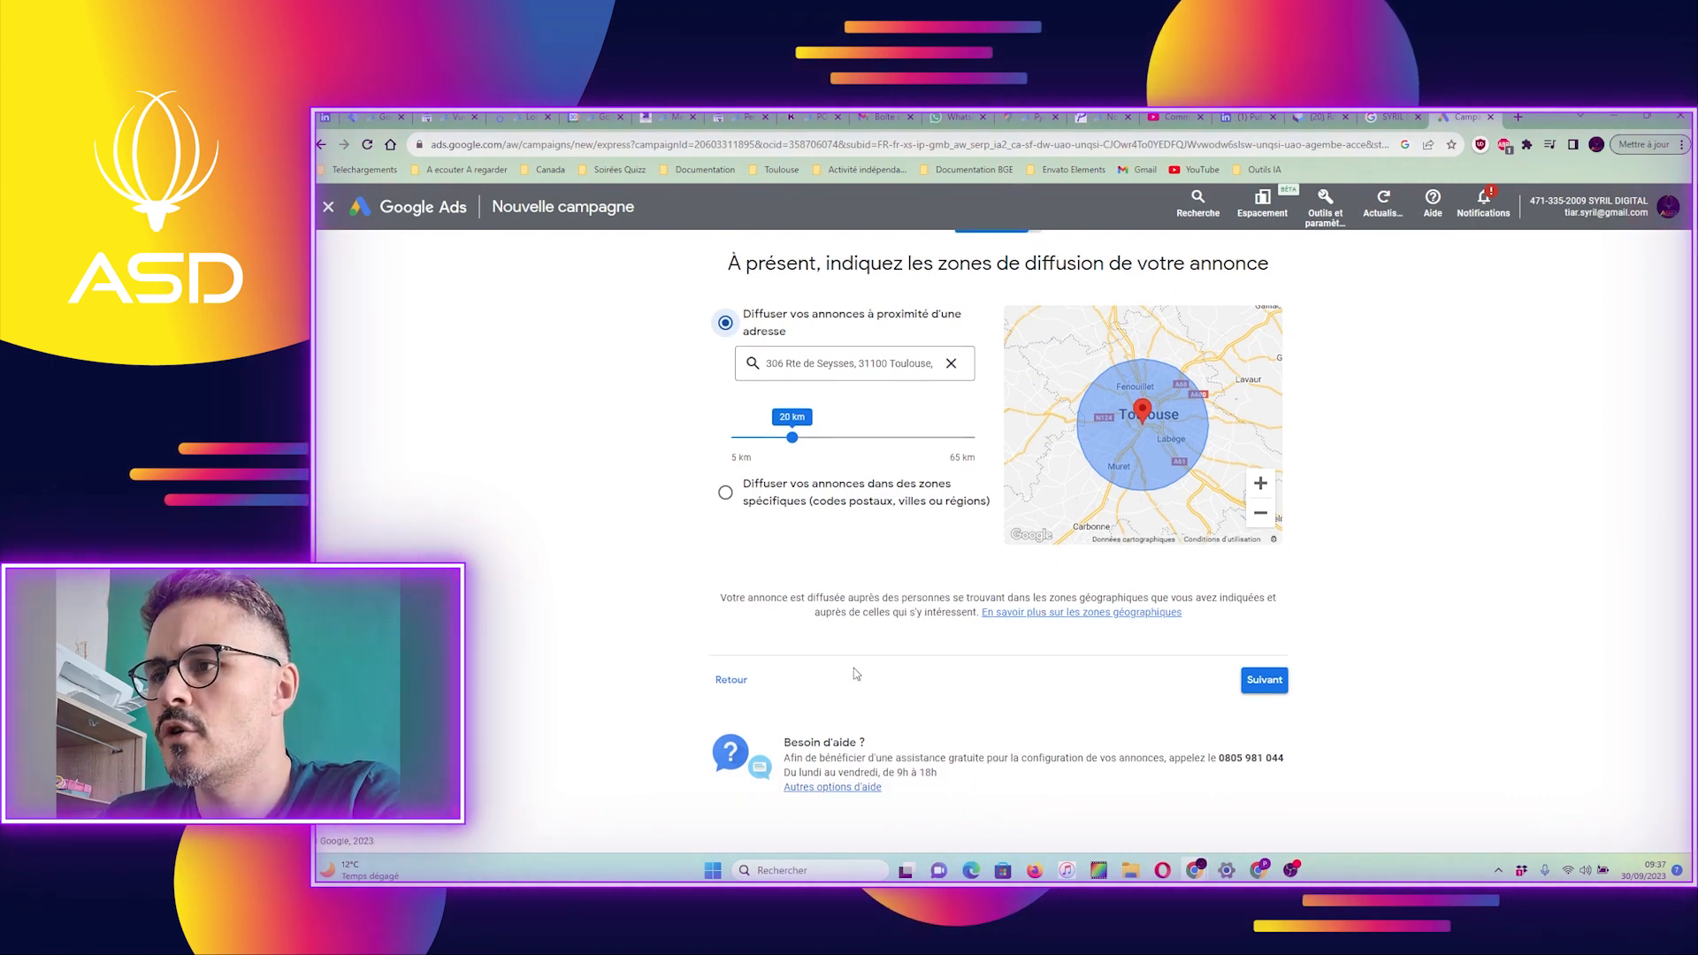
left_click(1265, 705)
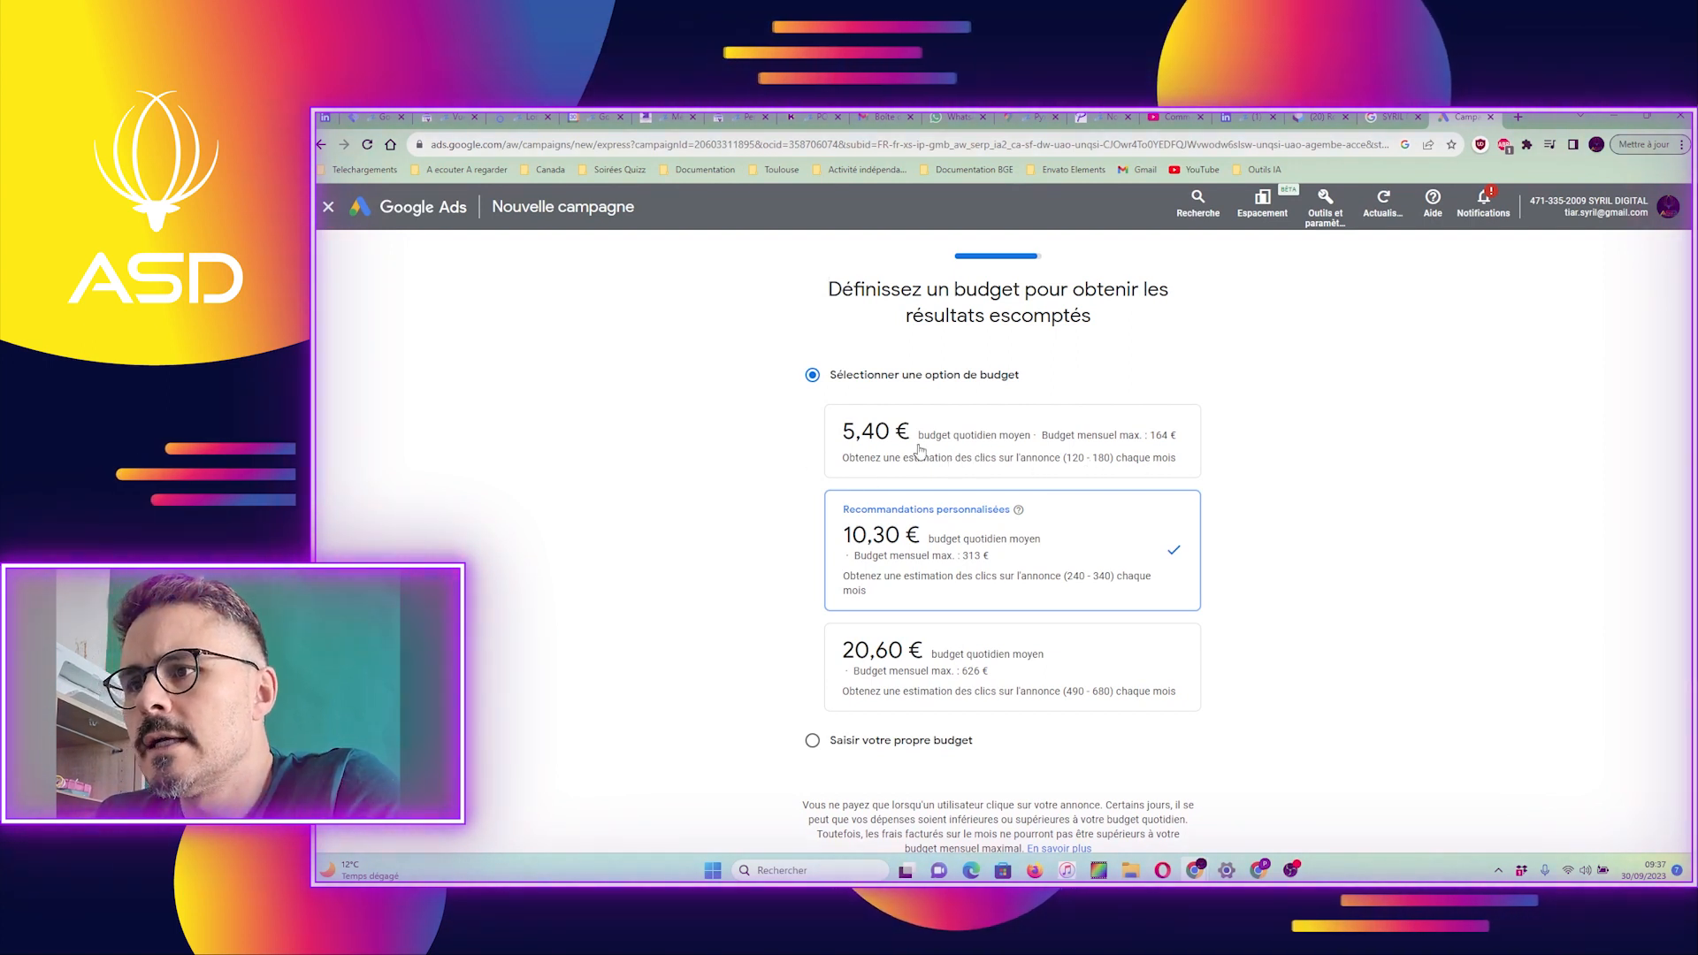
Step: Choose the 5,40 € average daily budget option and continue to the campaign review
left_click(1015, 451)
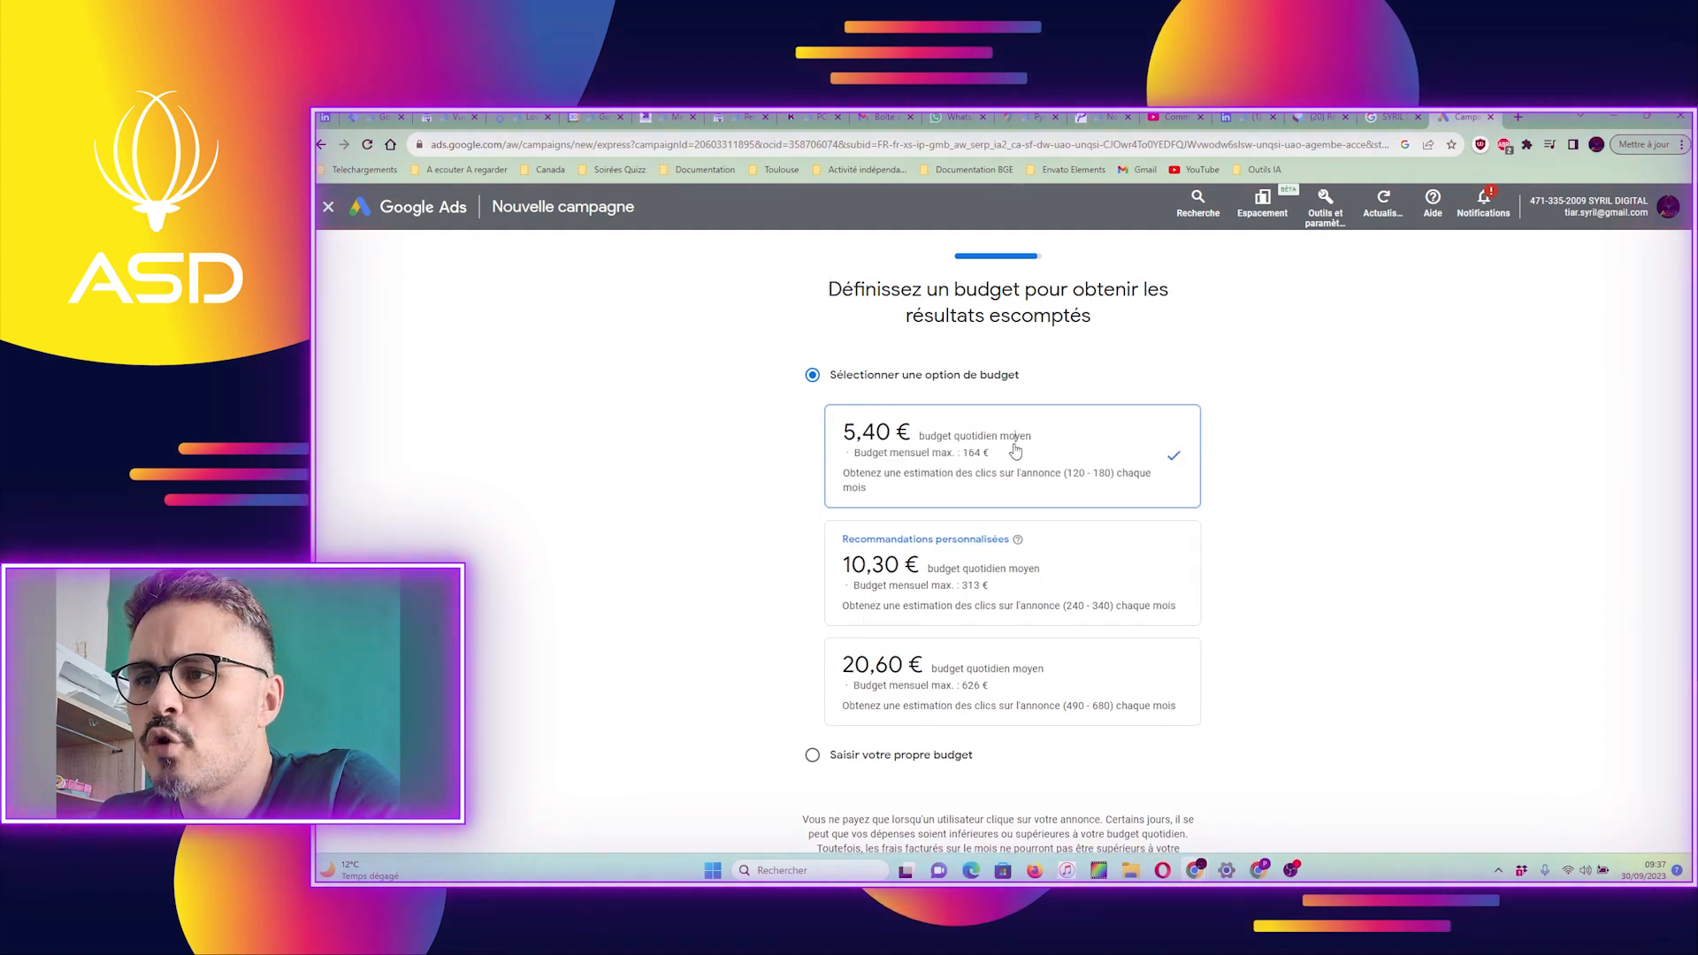
scroll(1054, 549, "down", 2)
scroll(1162, 638, "up", 2)
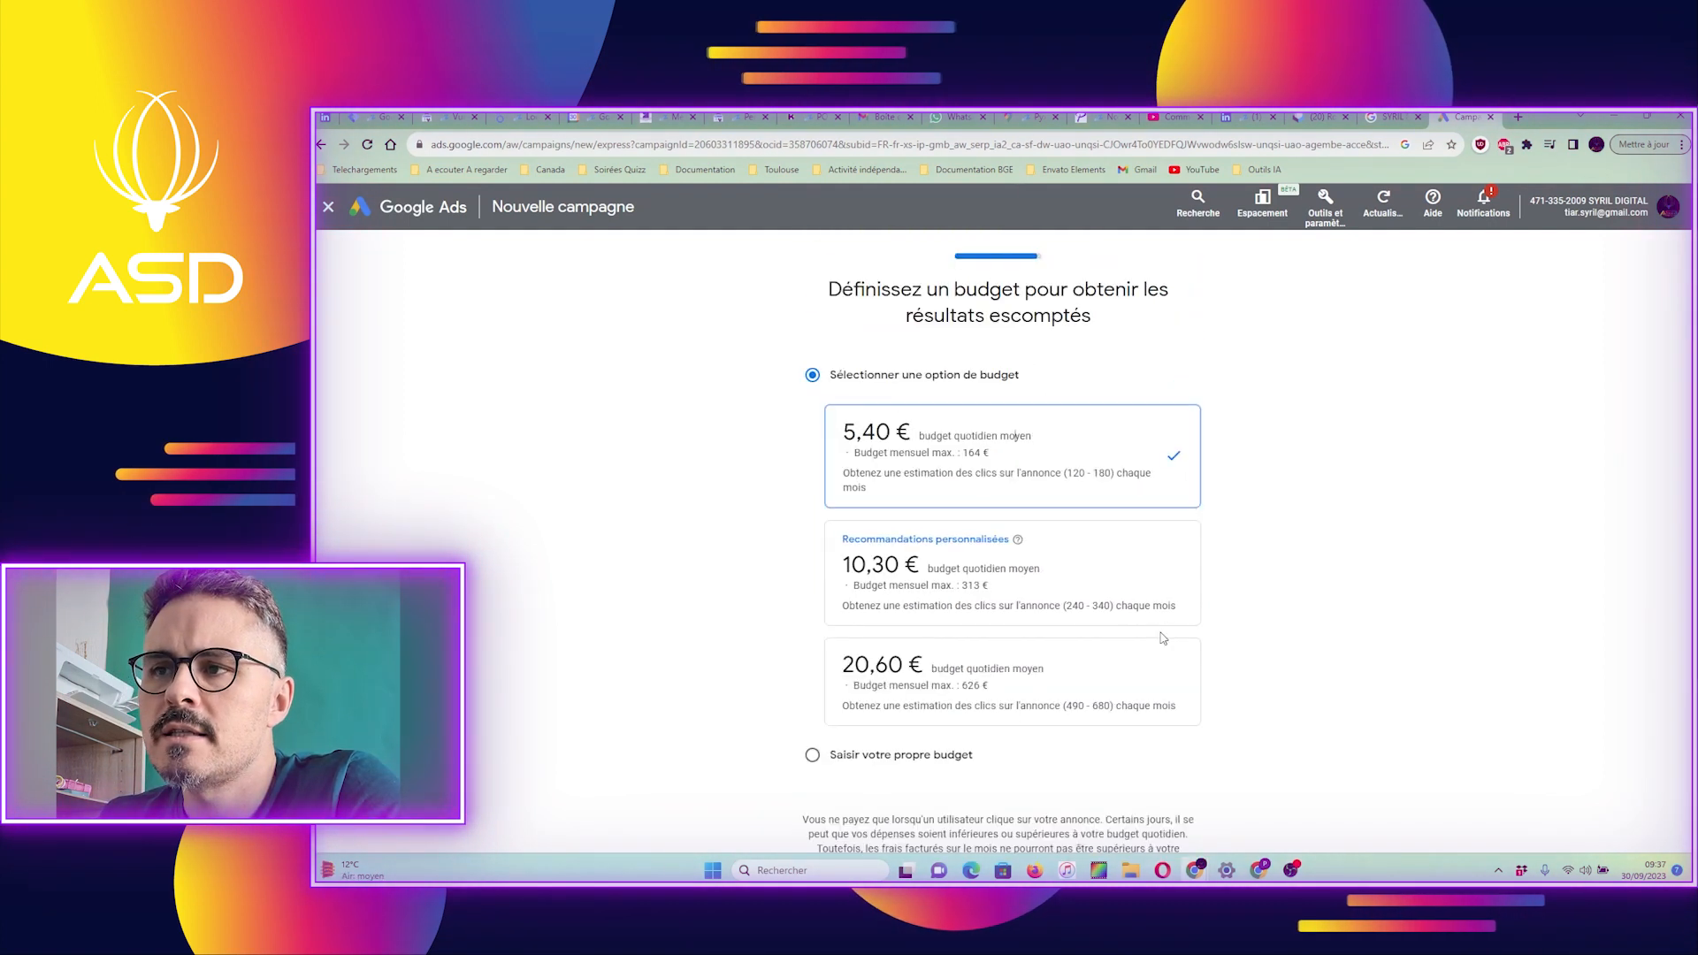
scroll(1163, 638, "down", 3)
scroll(1162, 639, "up", 3)
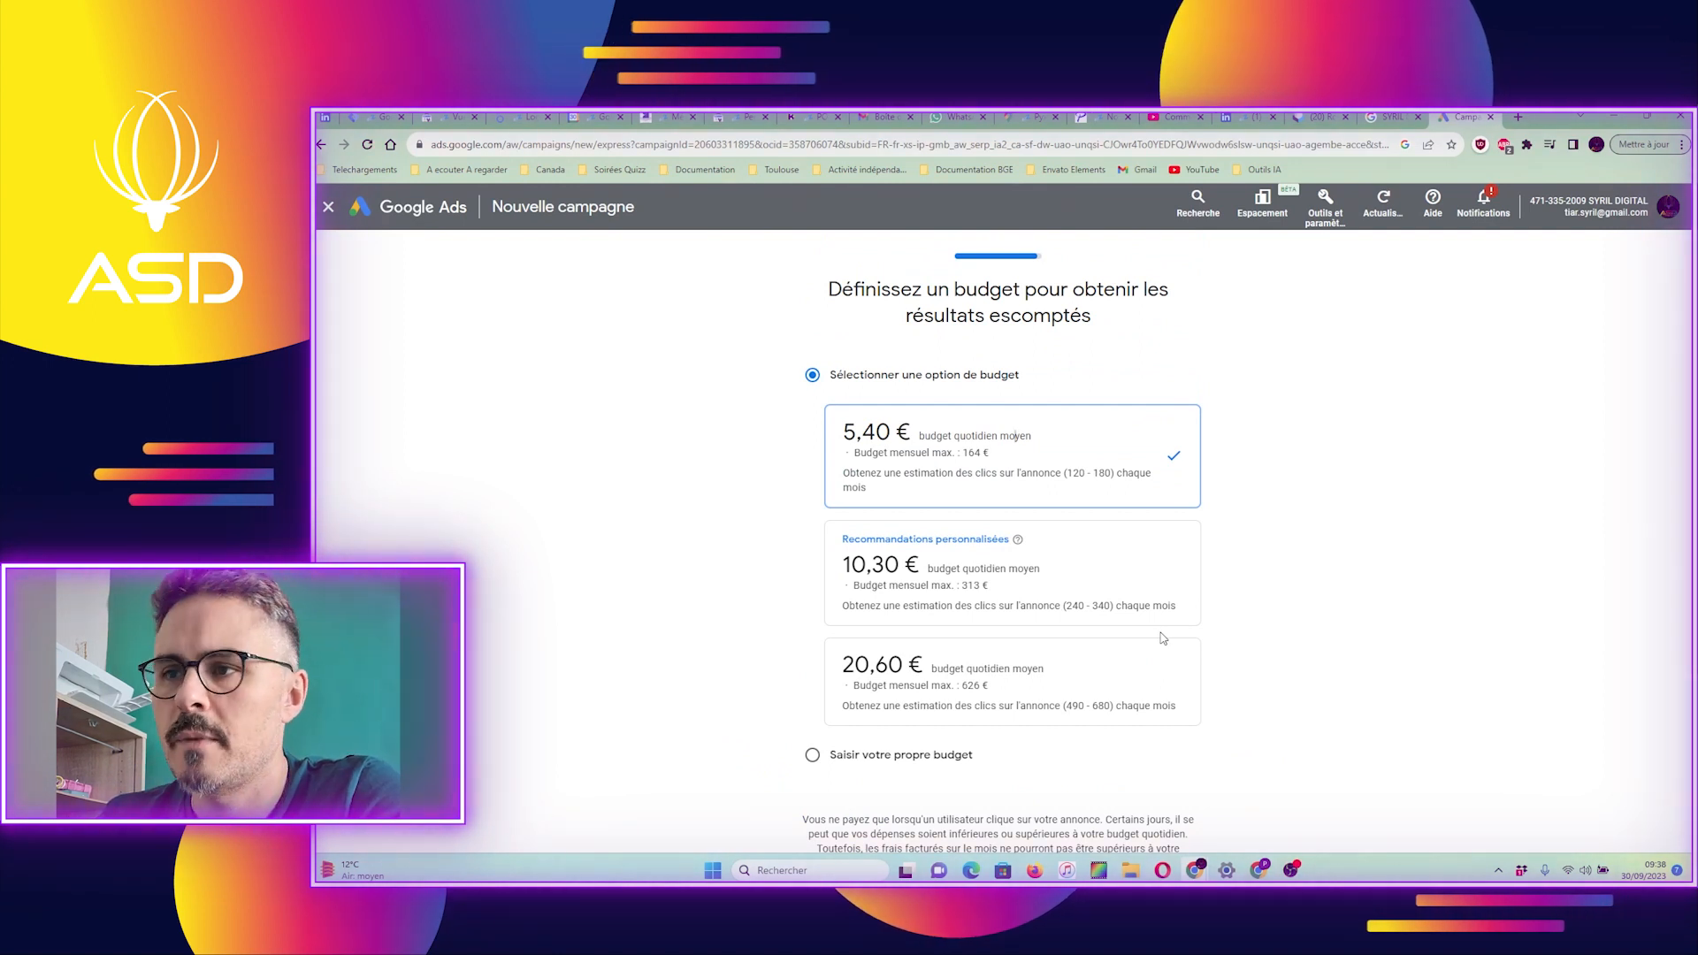
scroll(1162, 639, "down", 1)
scroll(1163, 639, "down", 1)
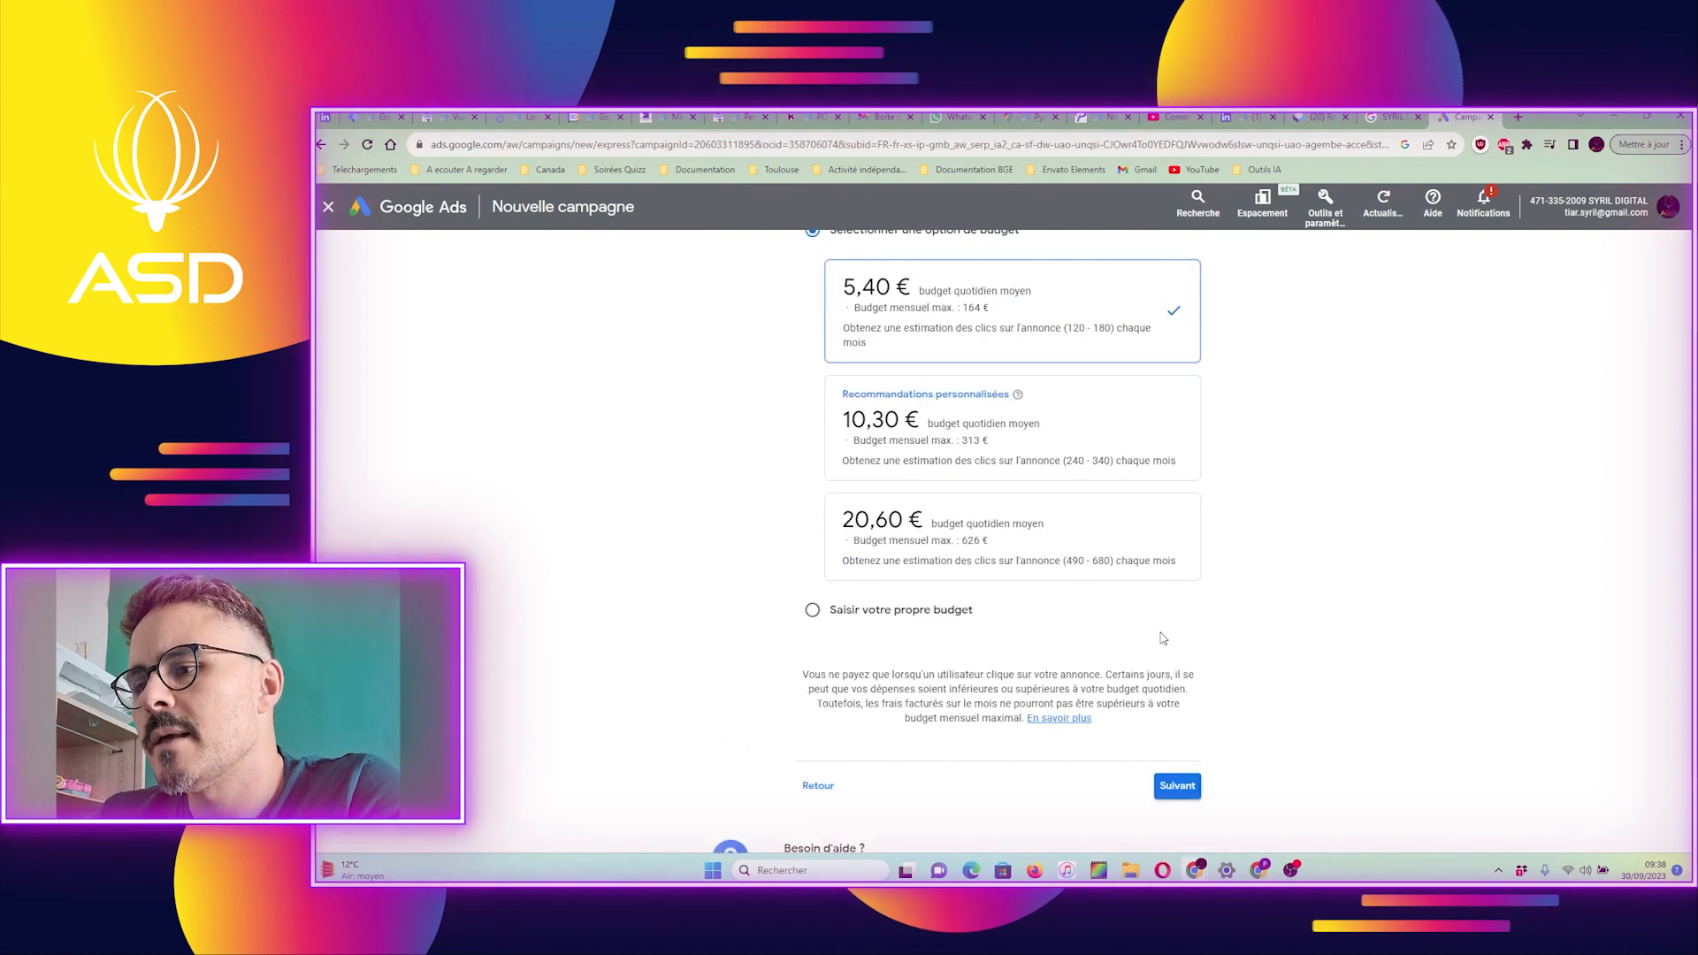
left_click(1181, 794)
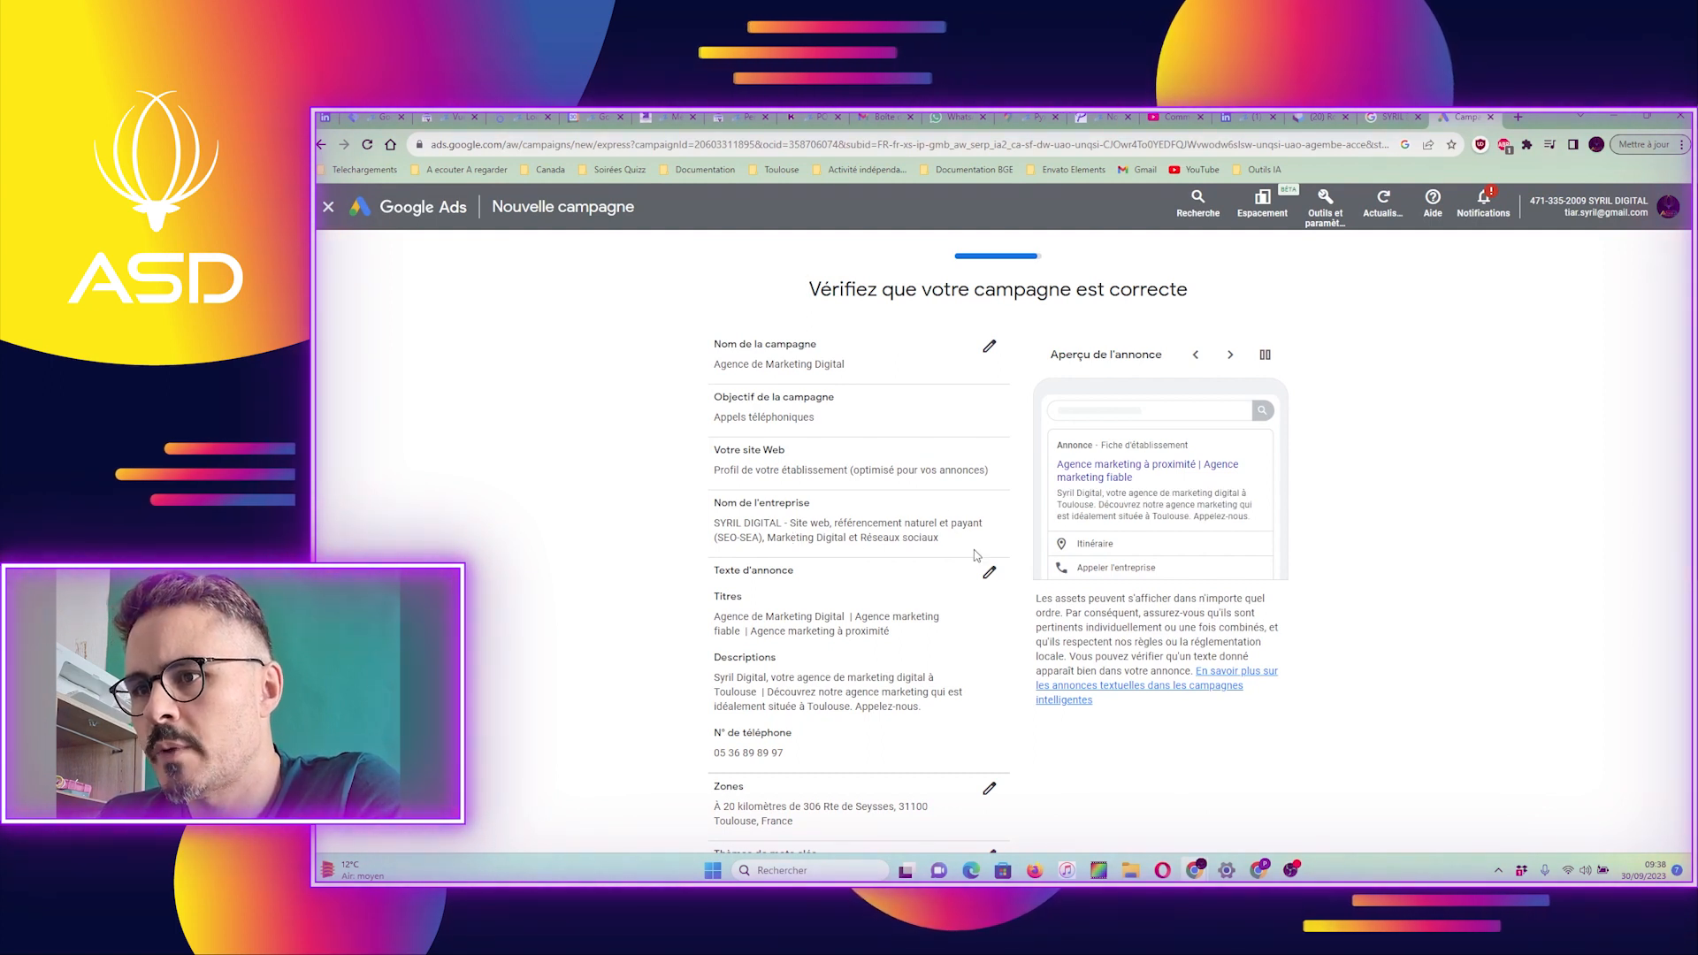
Step: Check the campaign summary from its name down to its budget, then submit the campaign
scroll(825, 539, "down", 1)
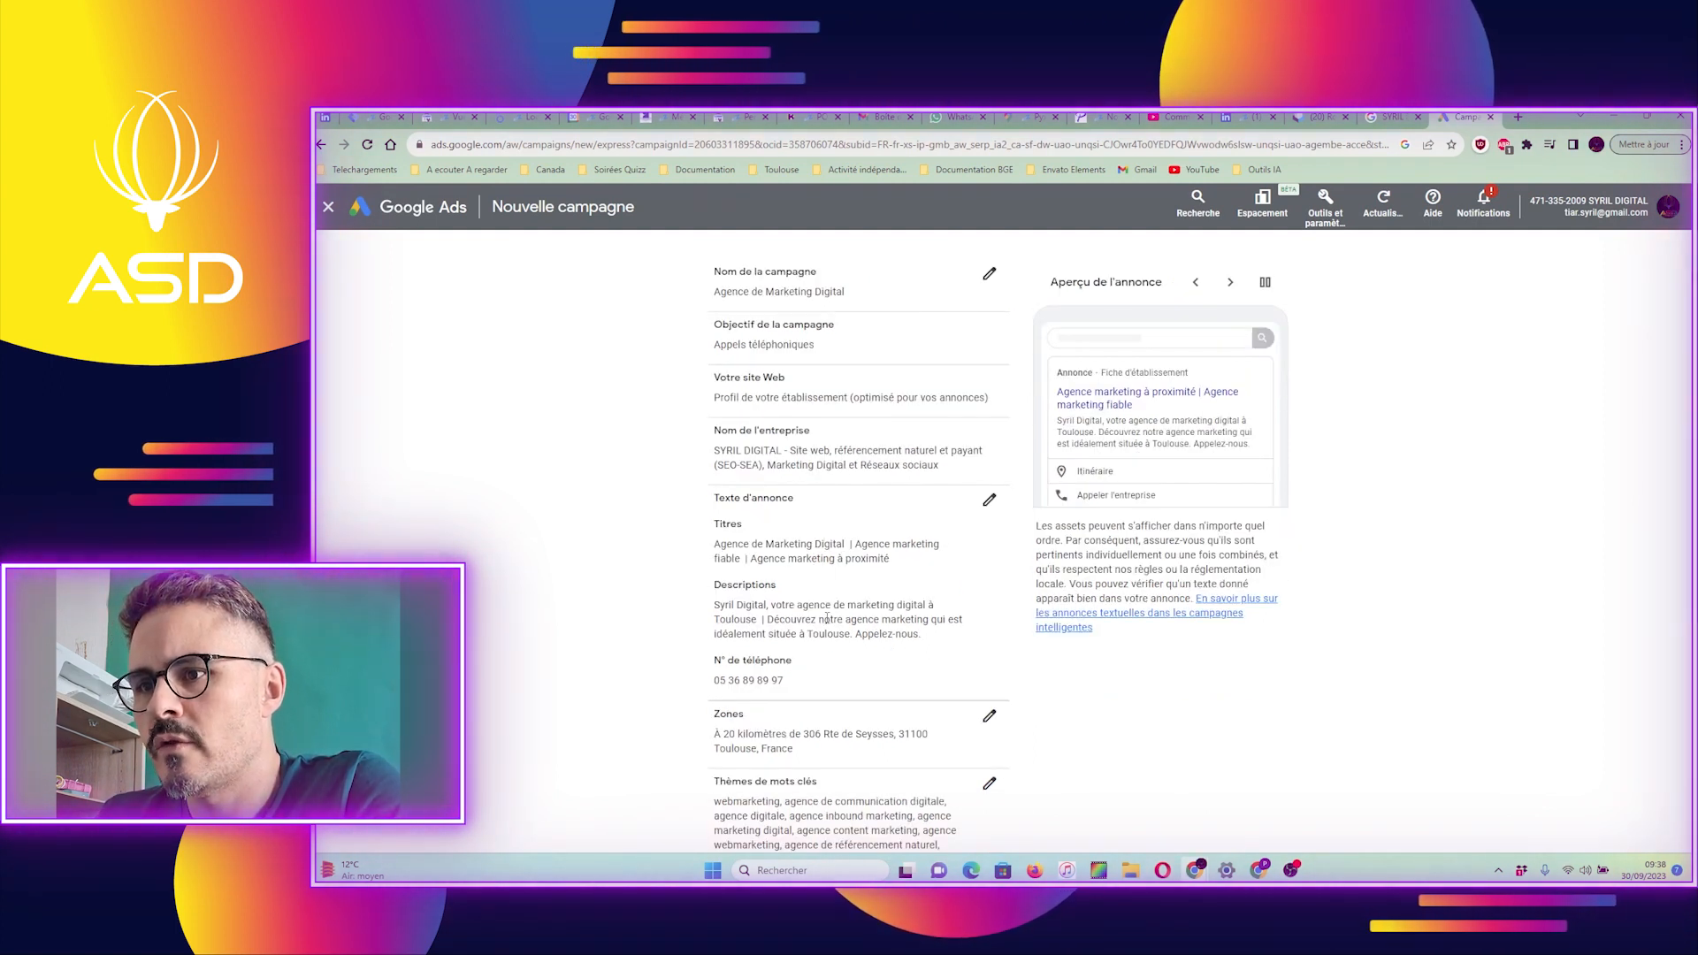
scroll(822, 602, "down", 2)
scroll(829, 624, "down", 1)
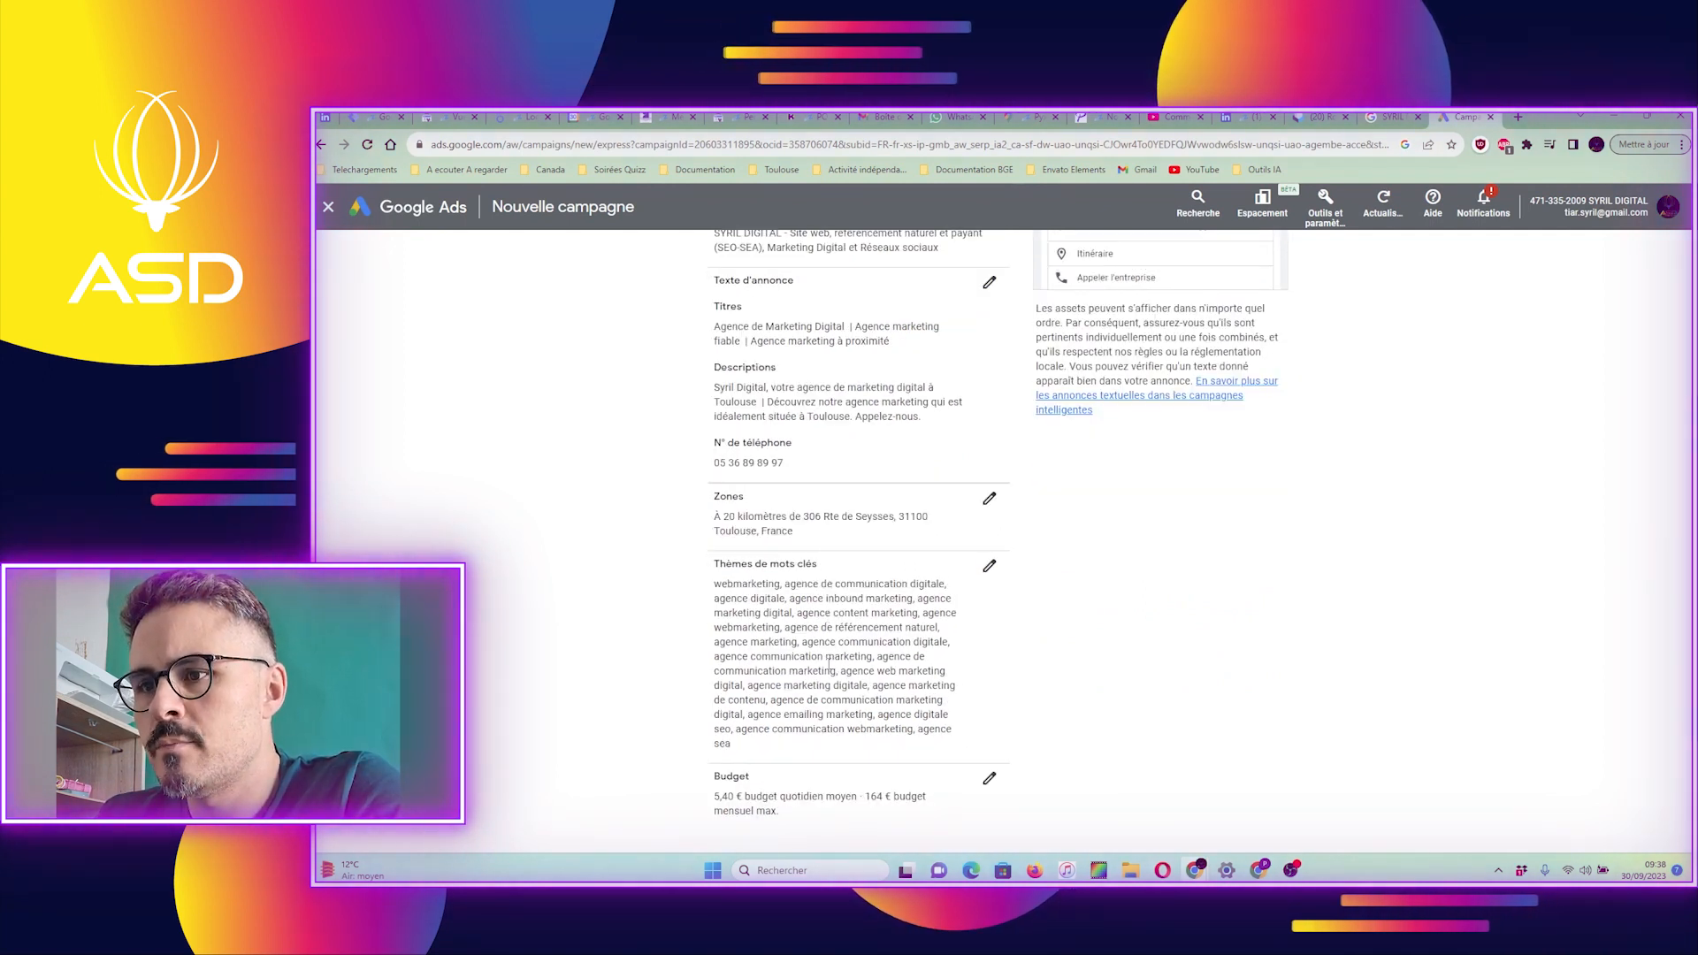
scroll(829, 663, "down", 2)
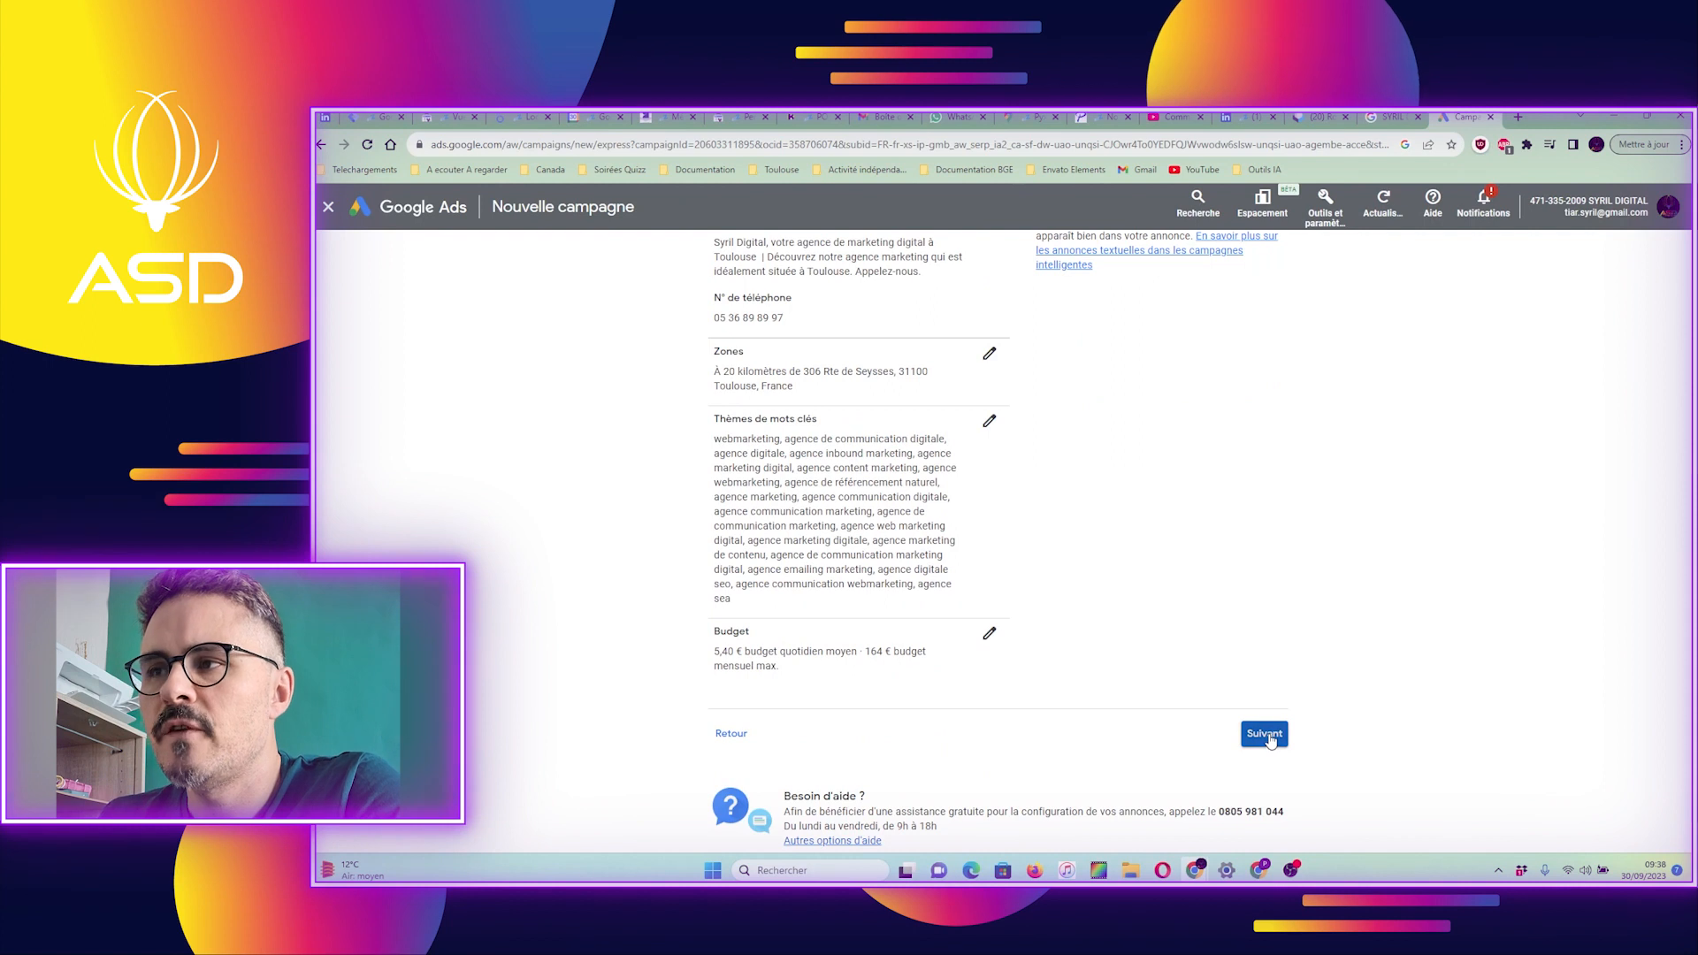
left_click(1266, 734)
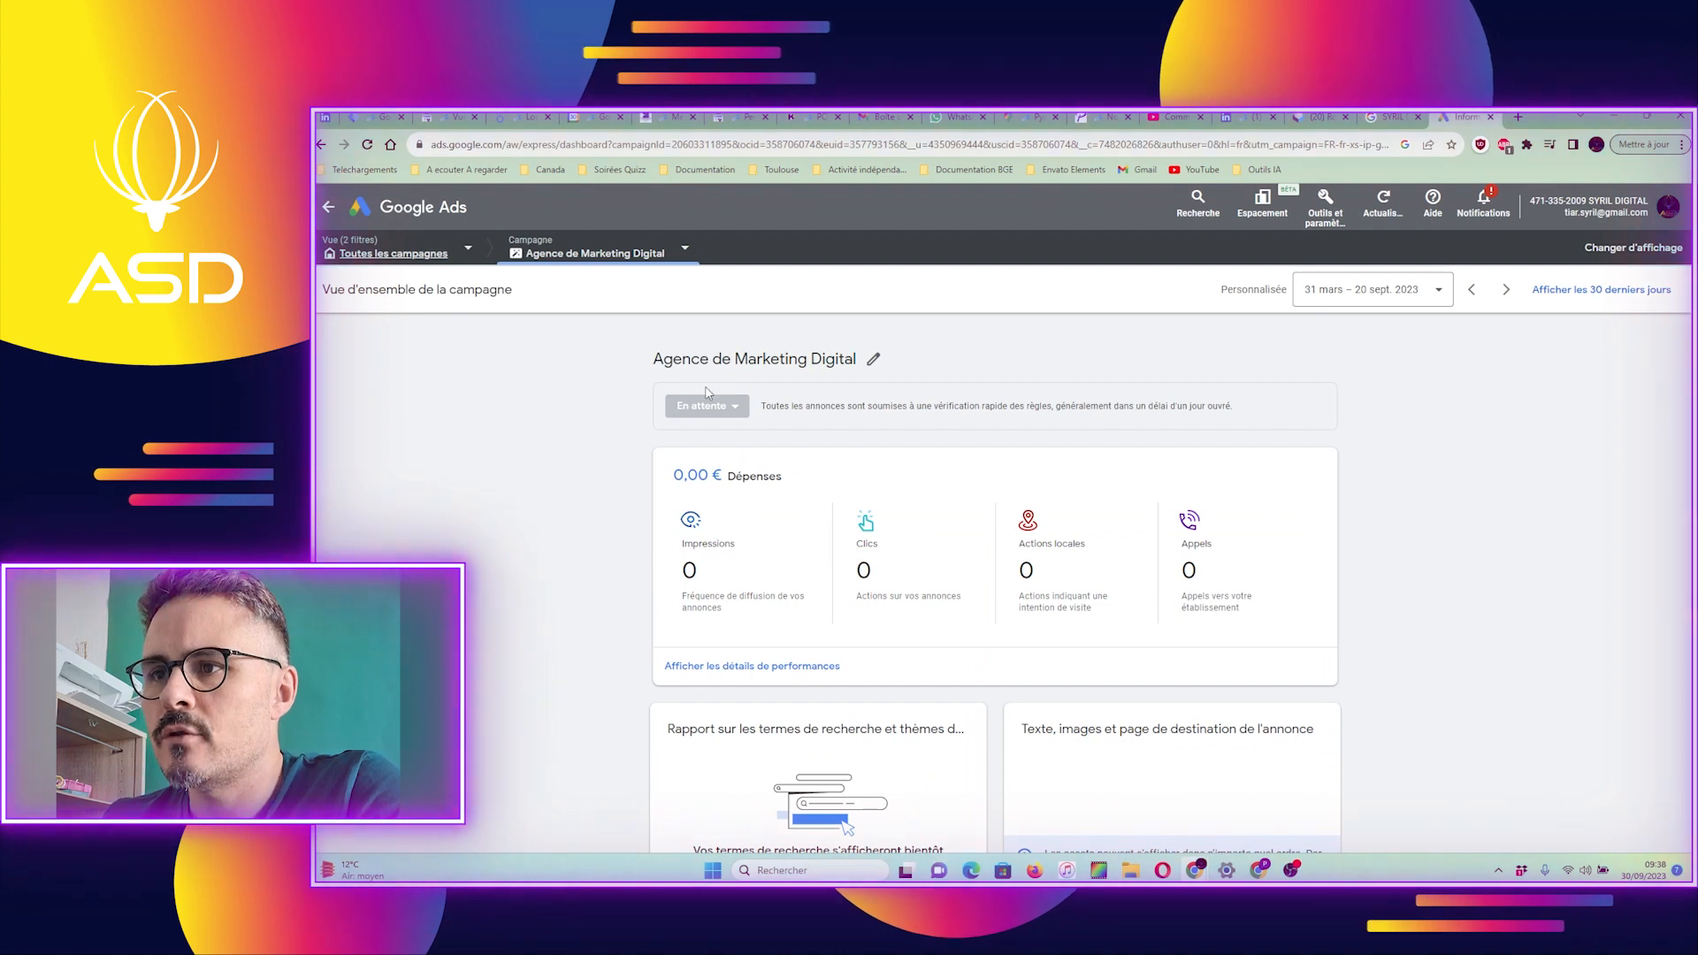
Step: Look through the new campaign's overview cards and the available tools and display spacing options
scroll(1116, 696, "down", 1)
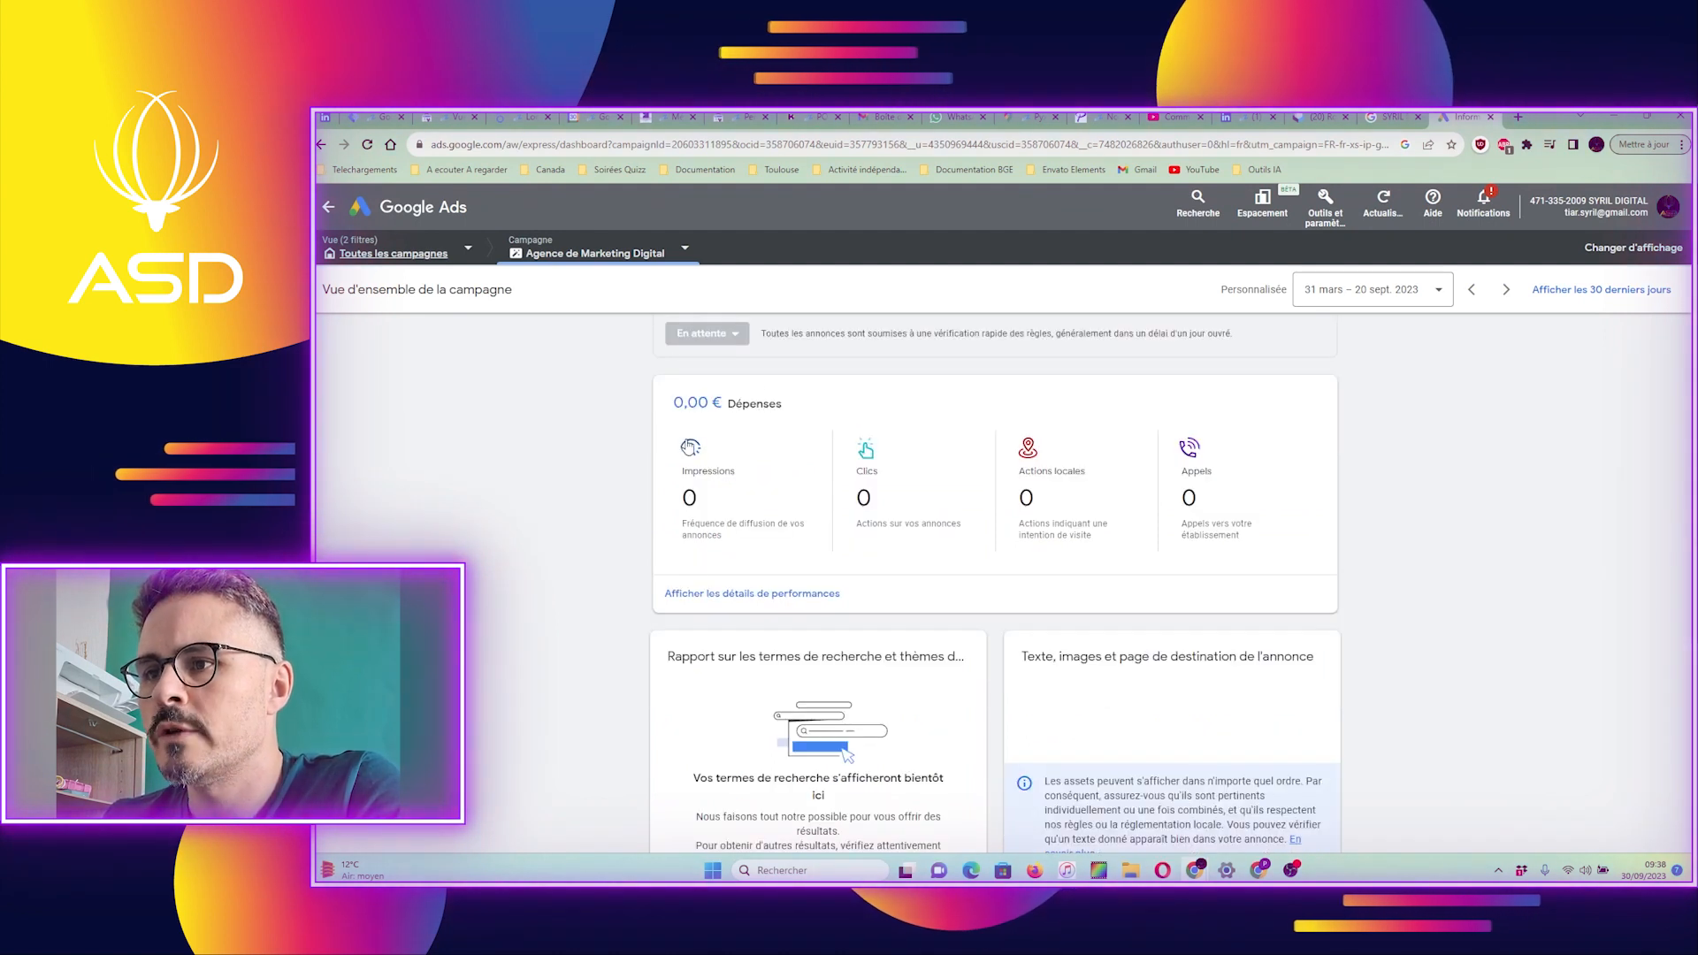
scroll(1338, 619, "down", 1)
scroll(1338, 619, "down", 4)
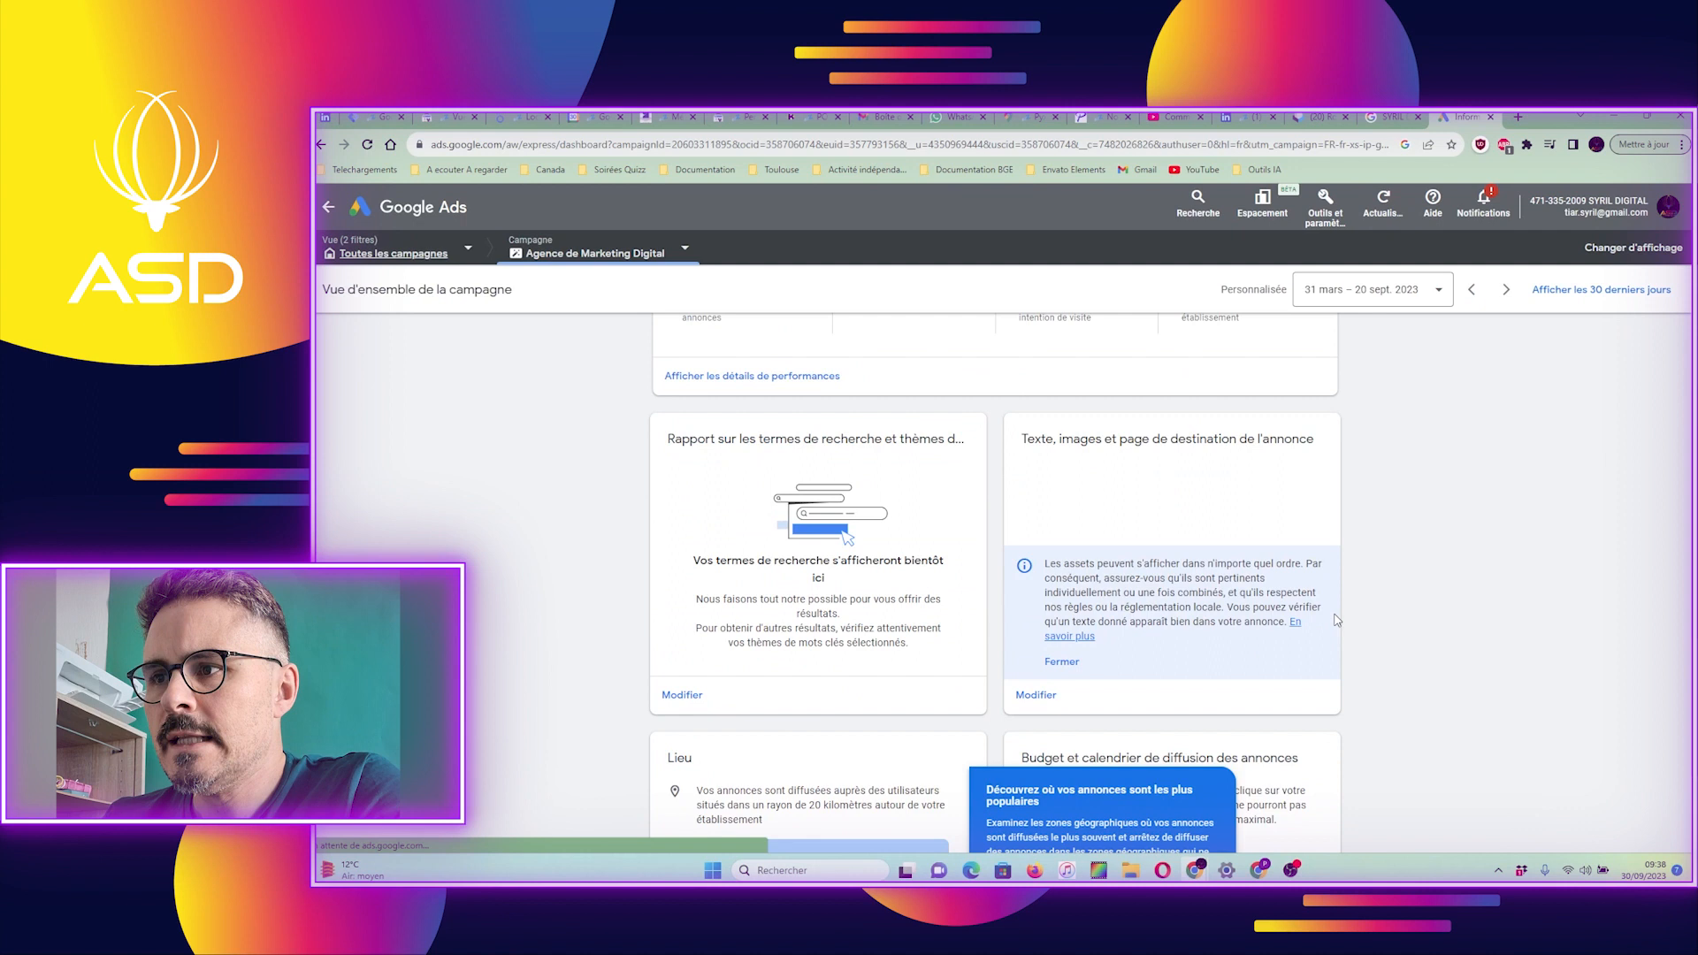
scroll(1246, 651, "down", 3)
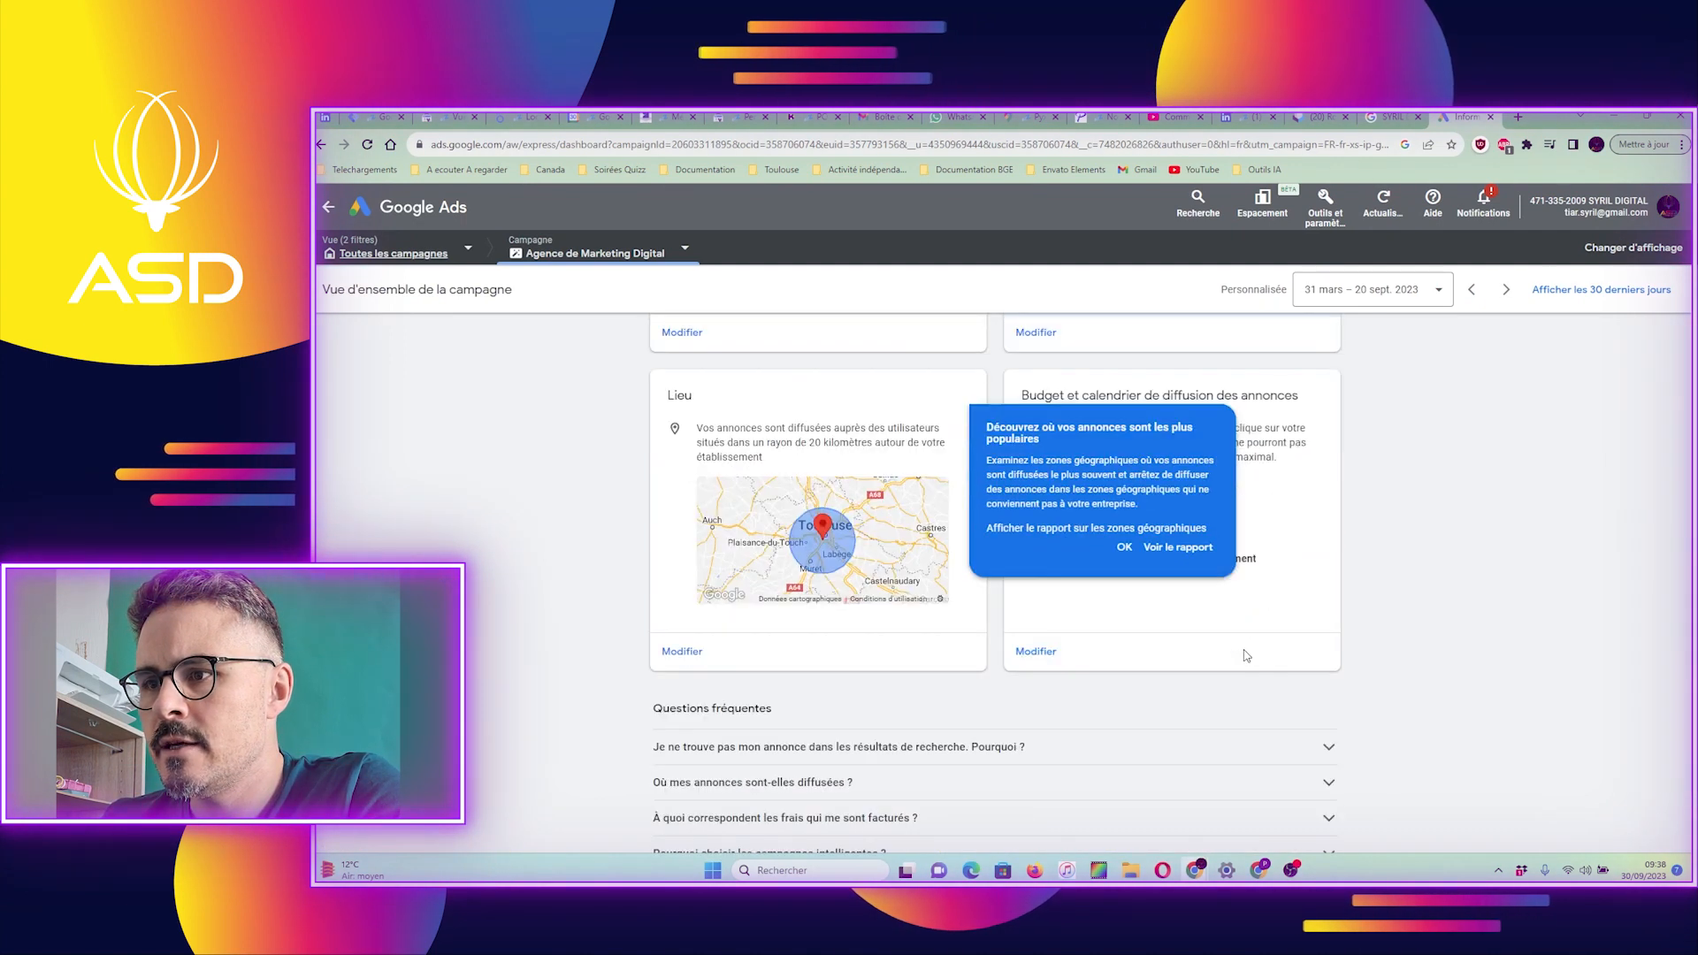
scroll(1247, 655, "up", 5)
scroll(1247, 655, "up", 5)
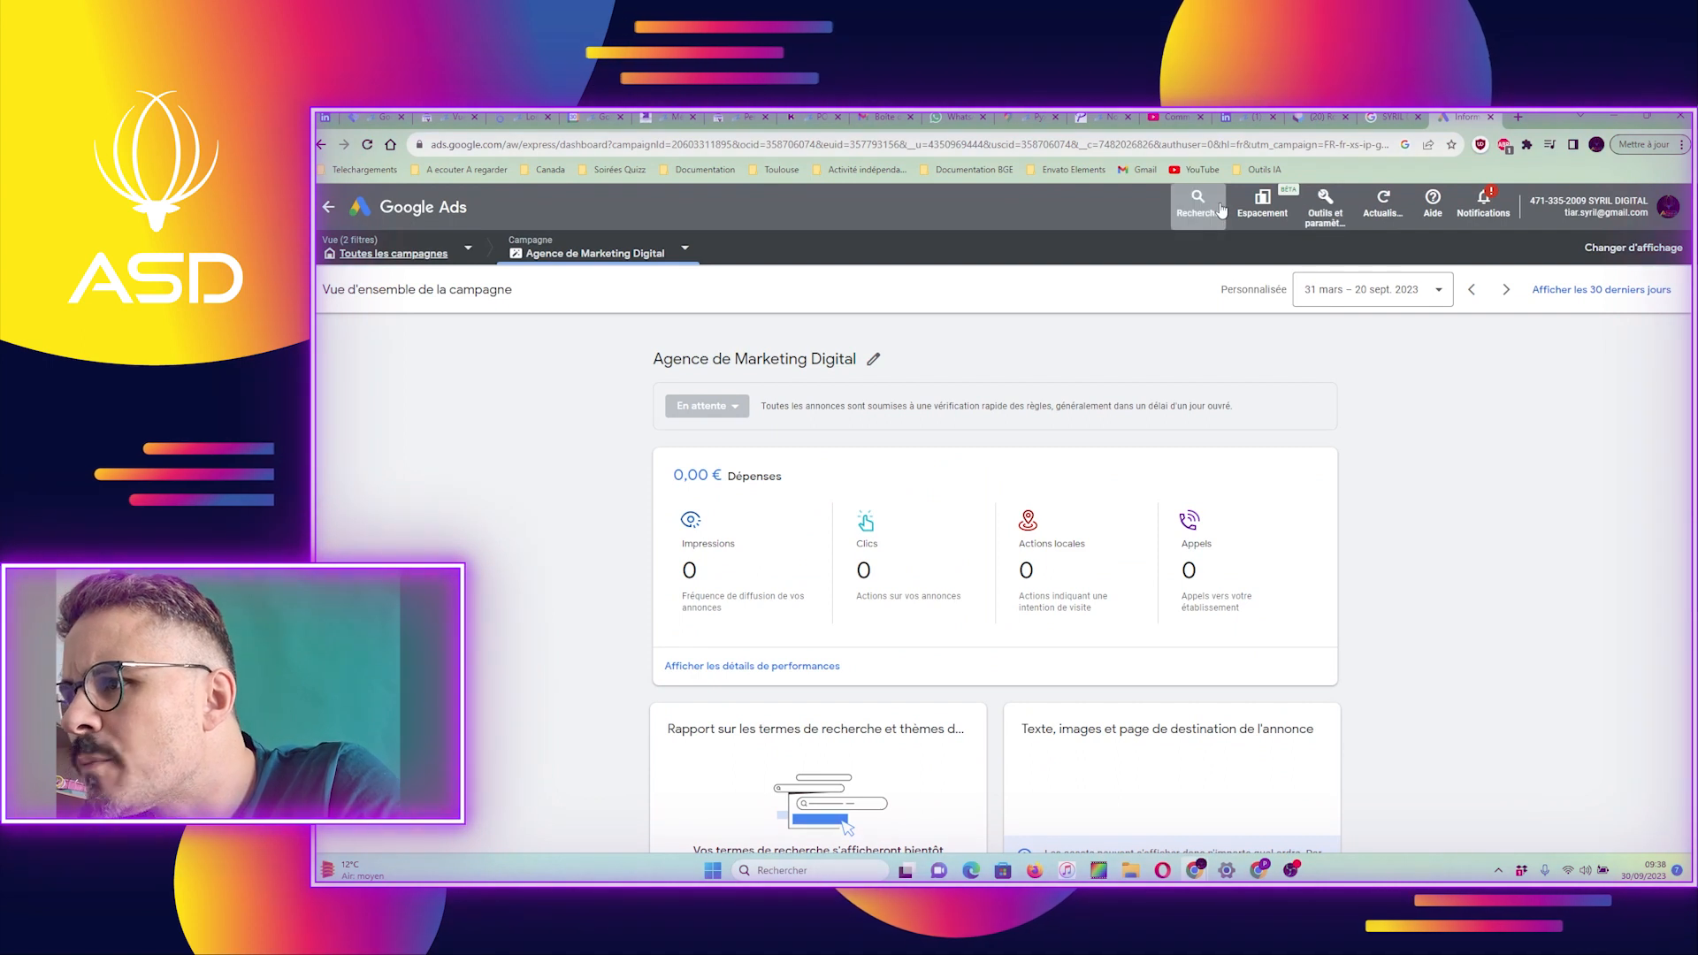
left_click(1327, 209)
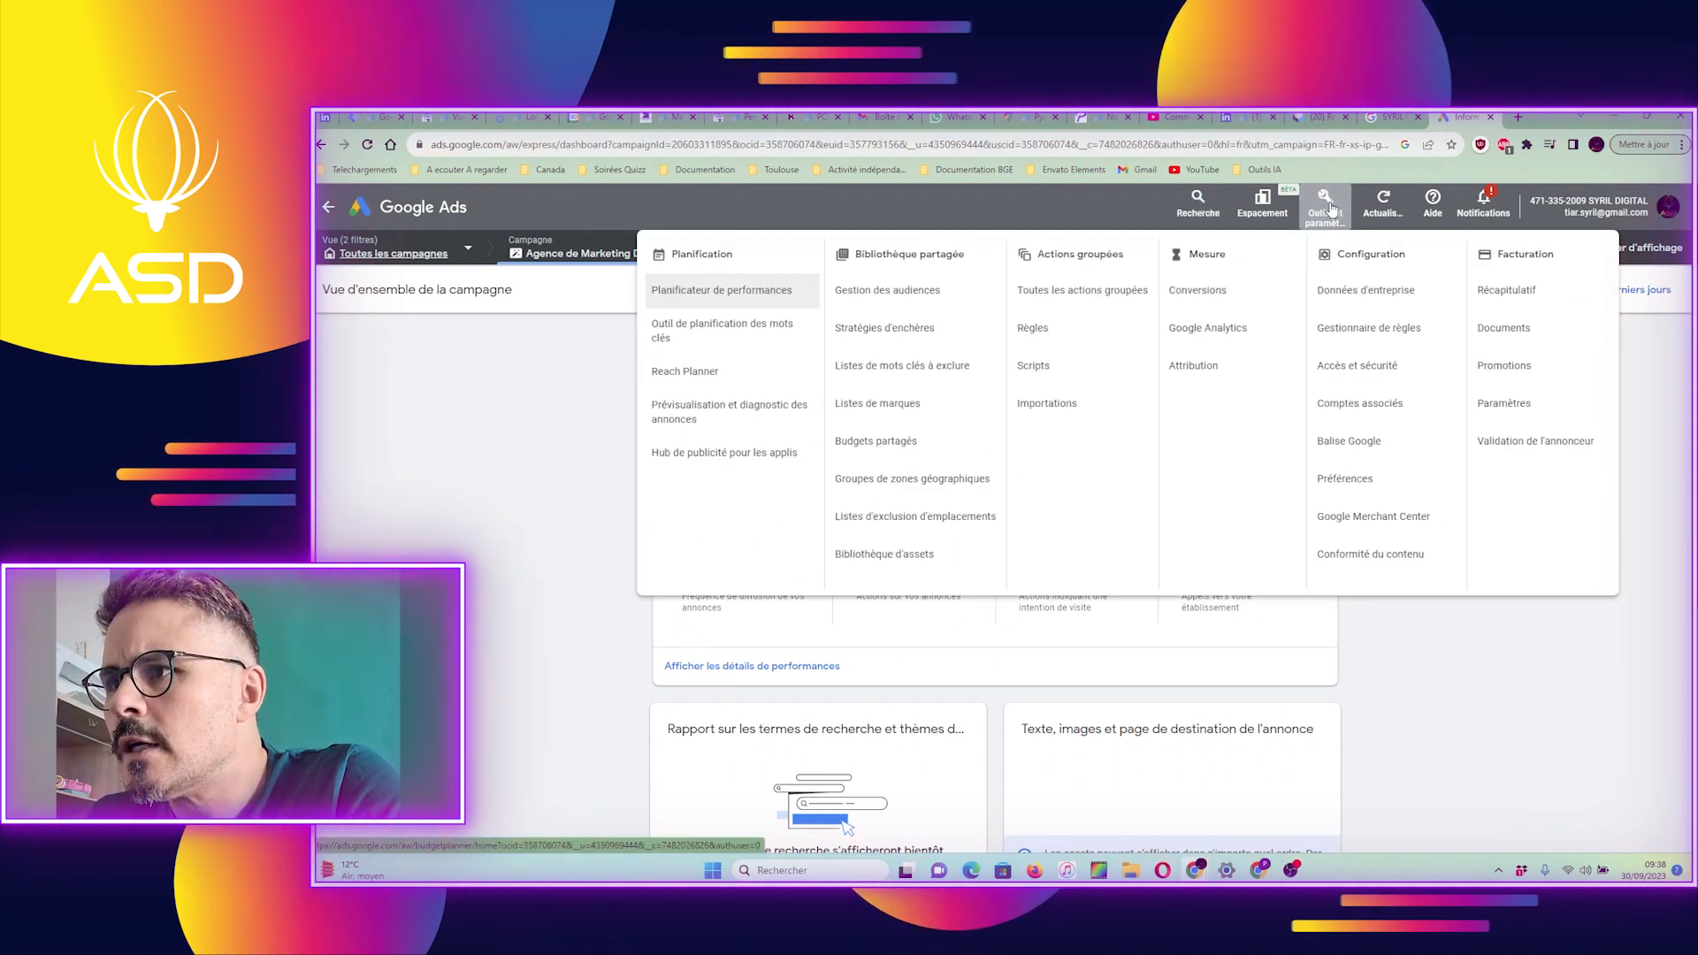
left_click(1272, 207)
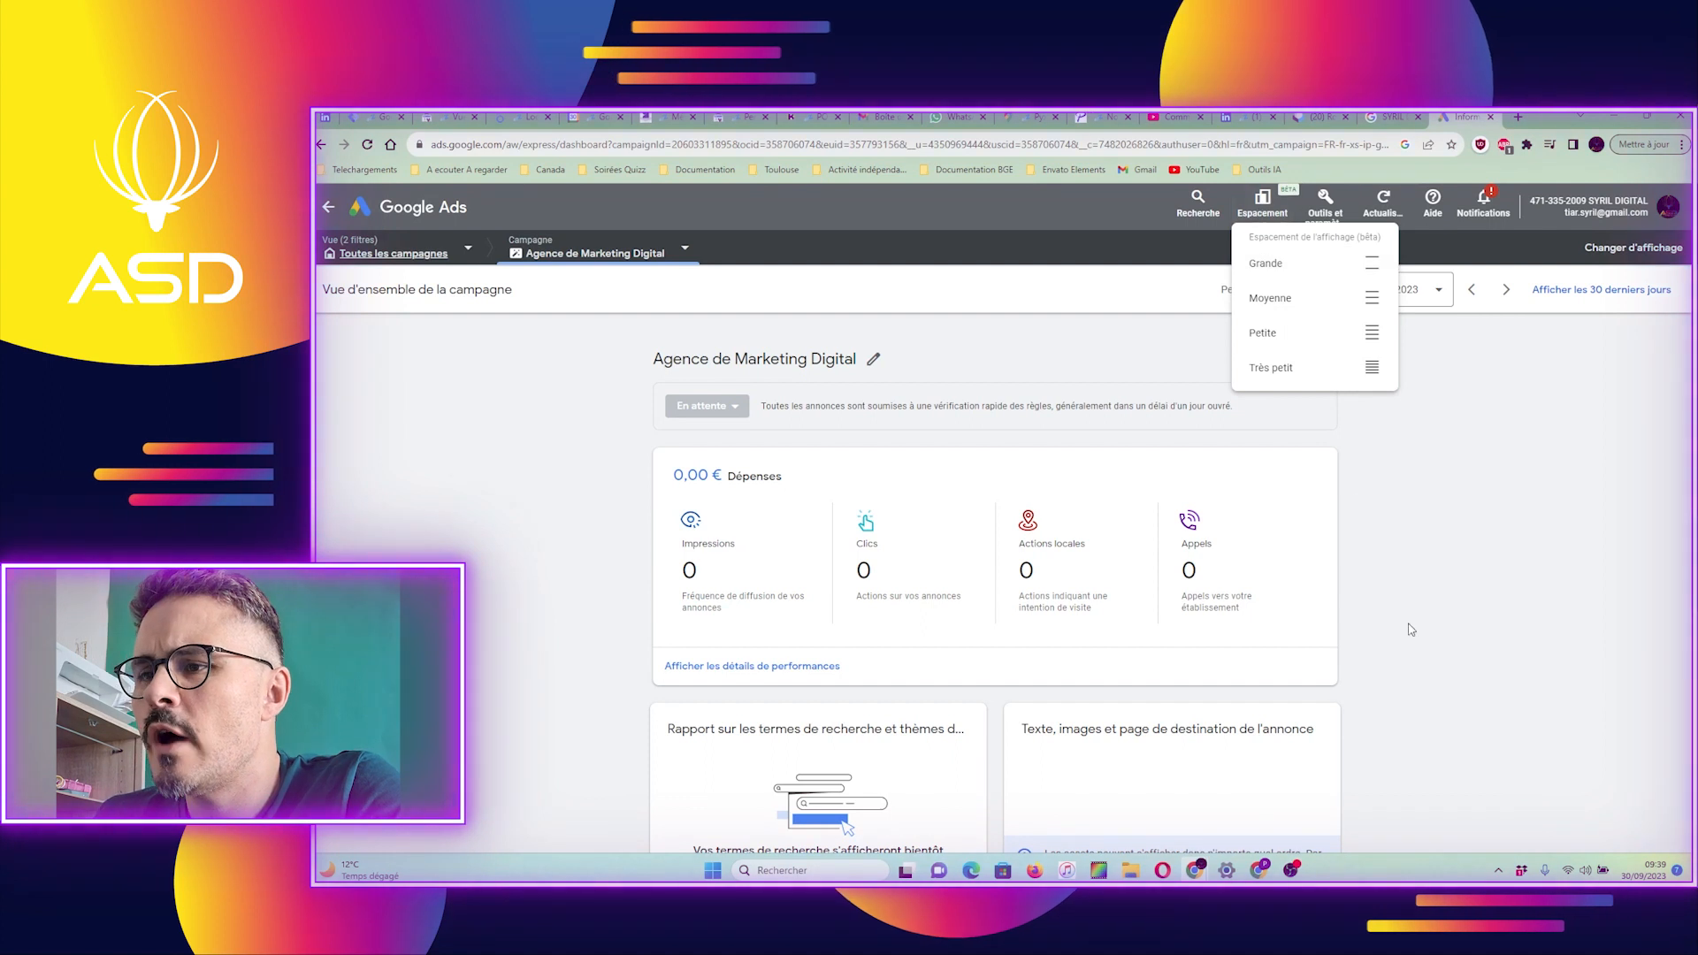
Step: Dismiss the tip about the geographic areas report and check the campaign's location and budget cards
scroll(1144, 652, "down", 5)
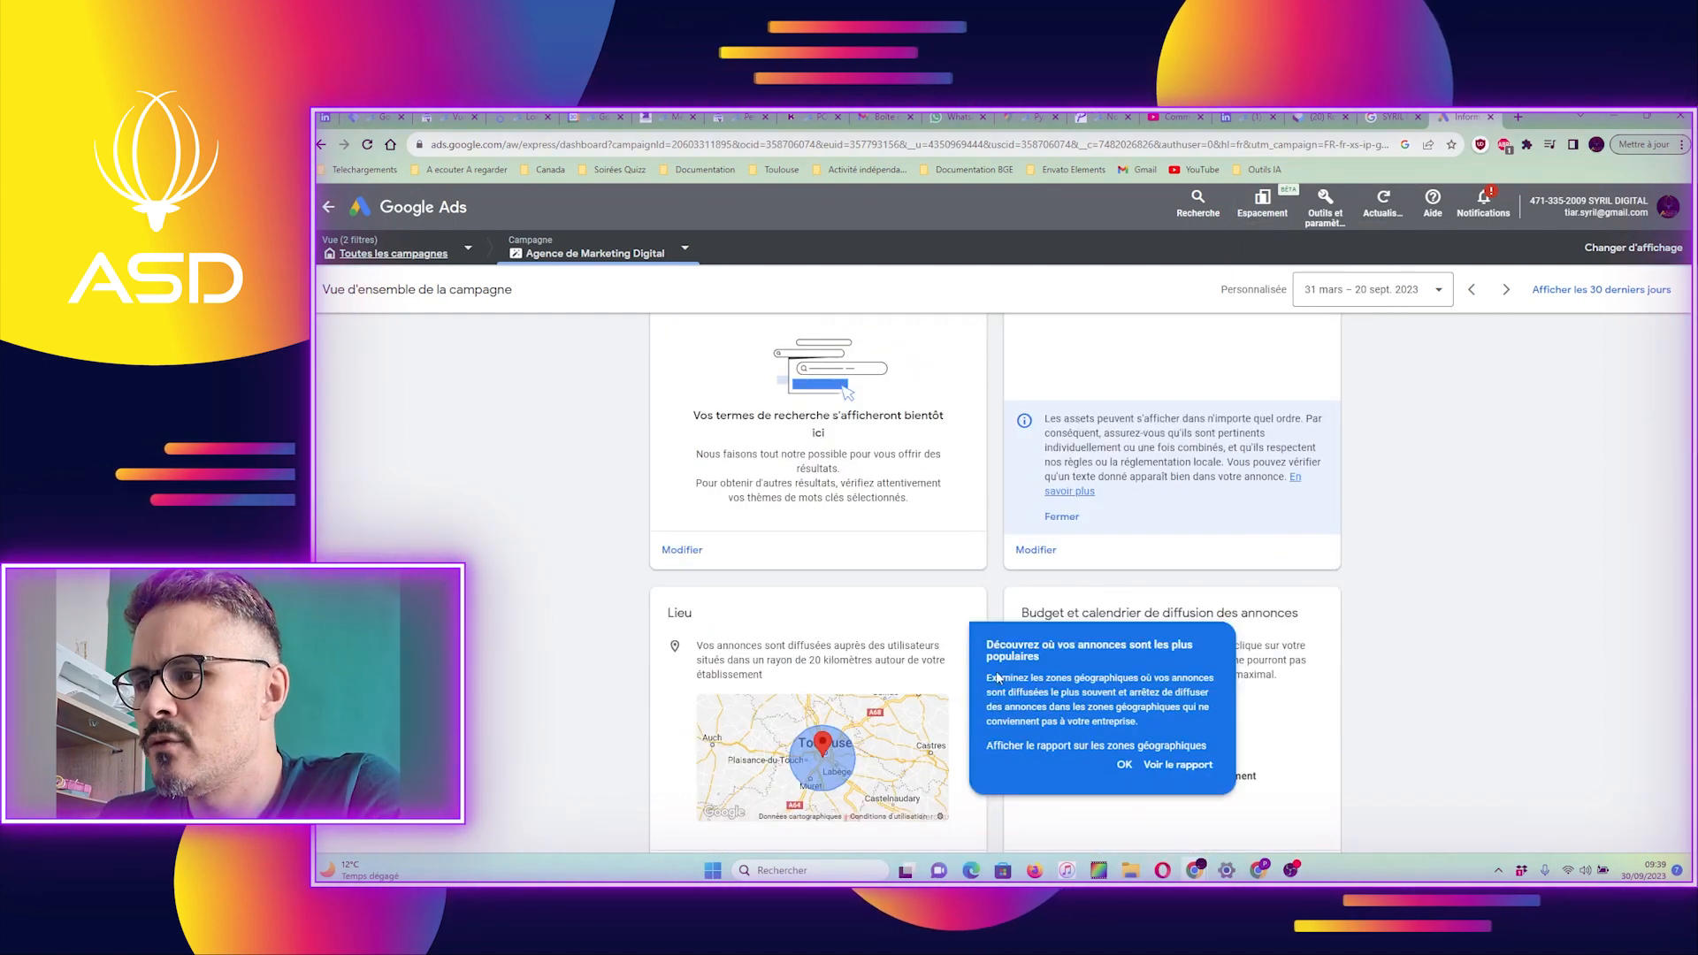
left_click(1125, 765)
scroll(1391, 726, "down", 1)
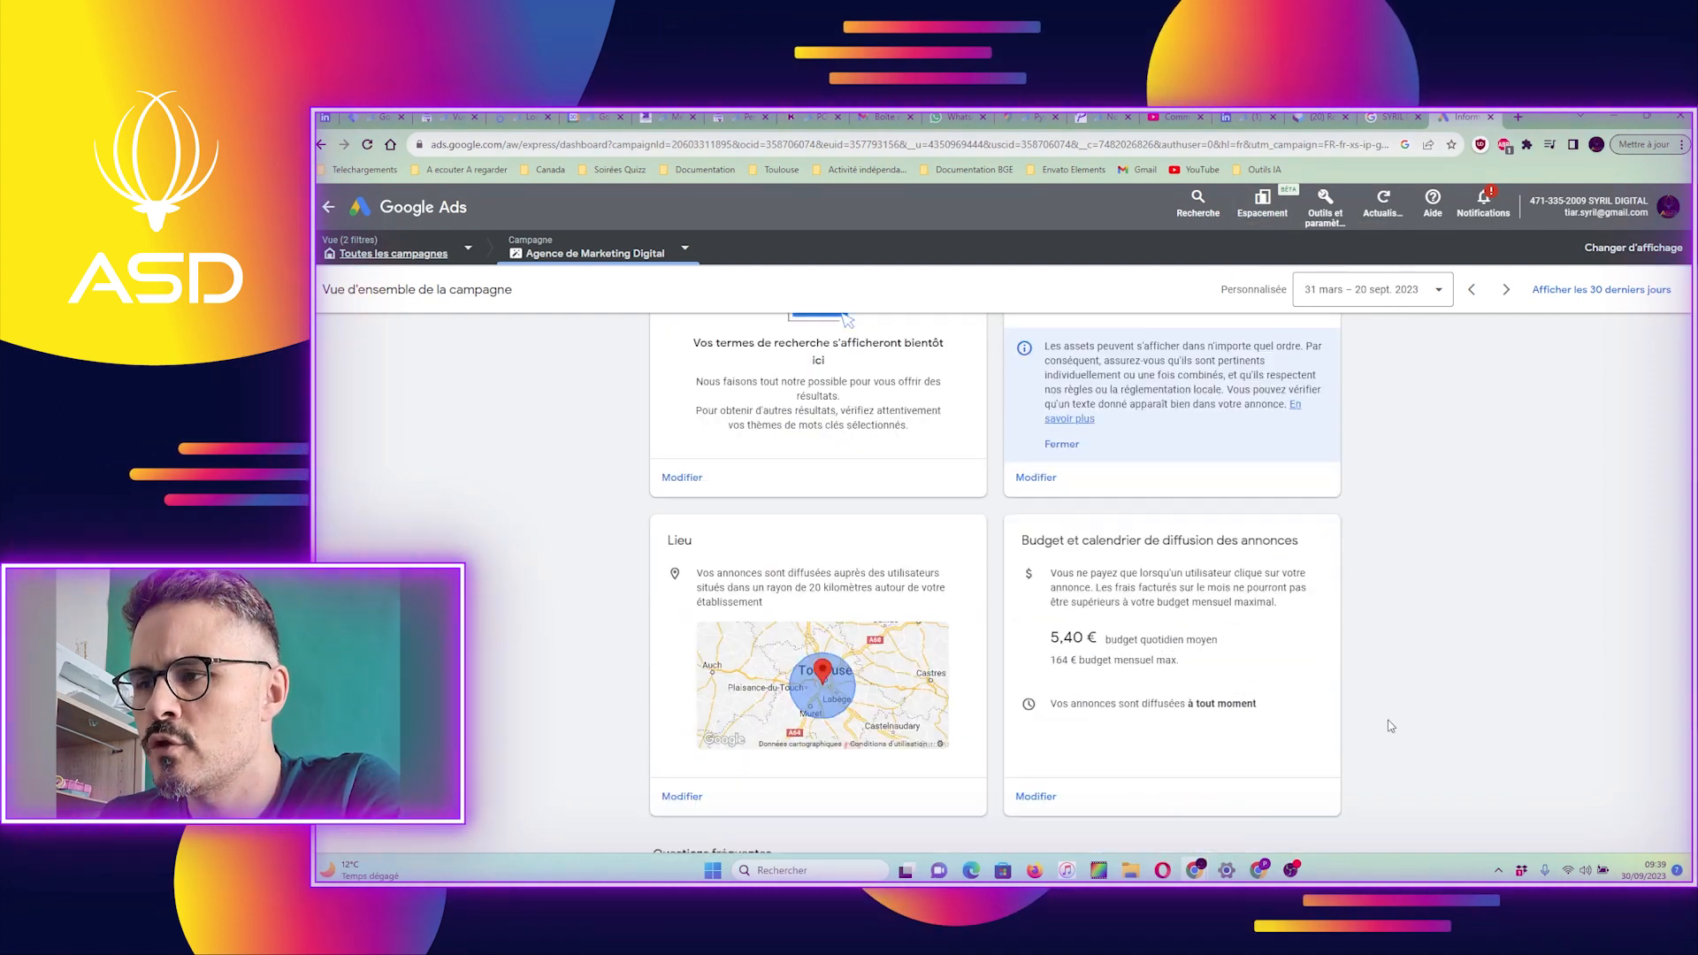
scroll(1392, 721, "up", 6)
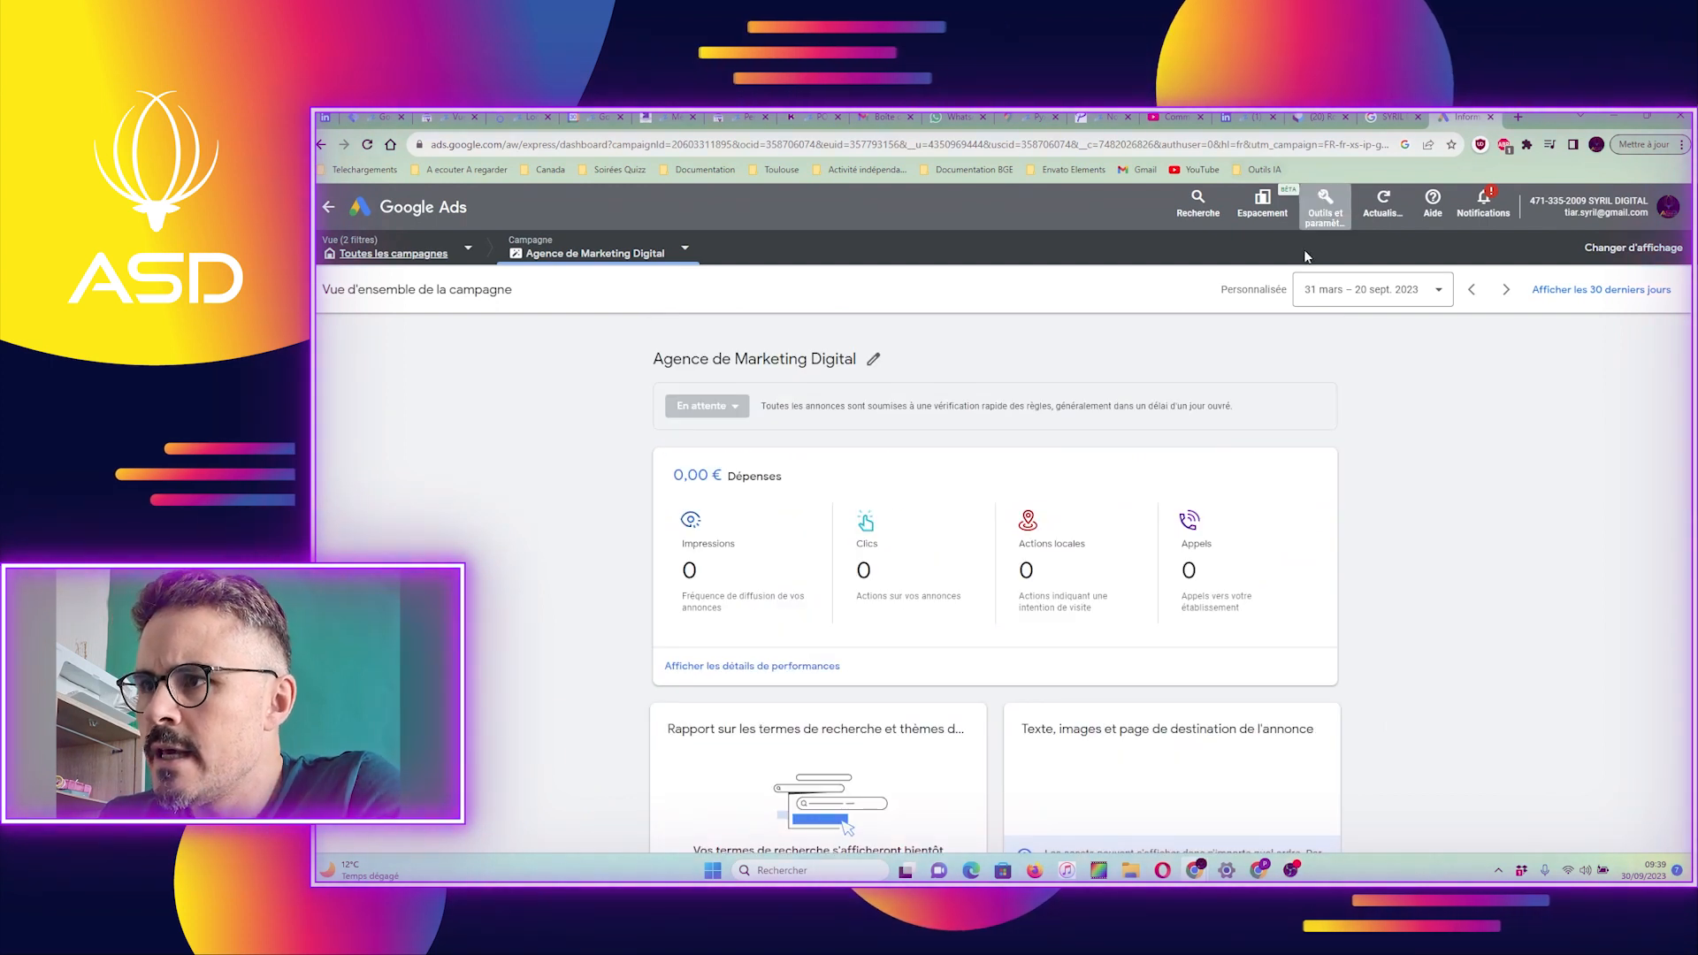
left_click(1265, 215)
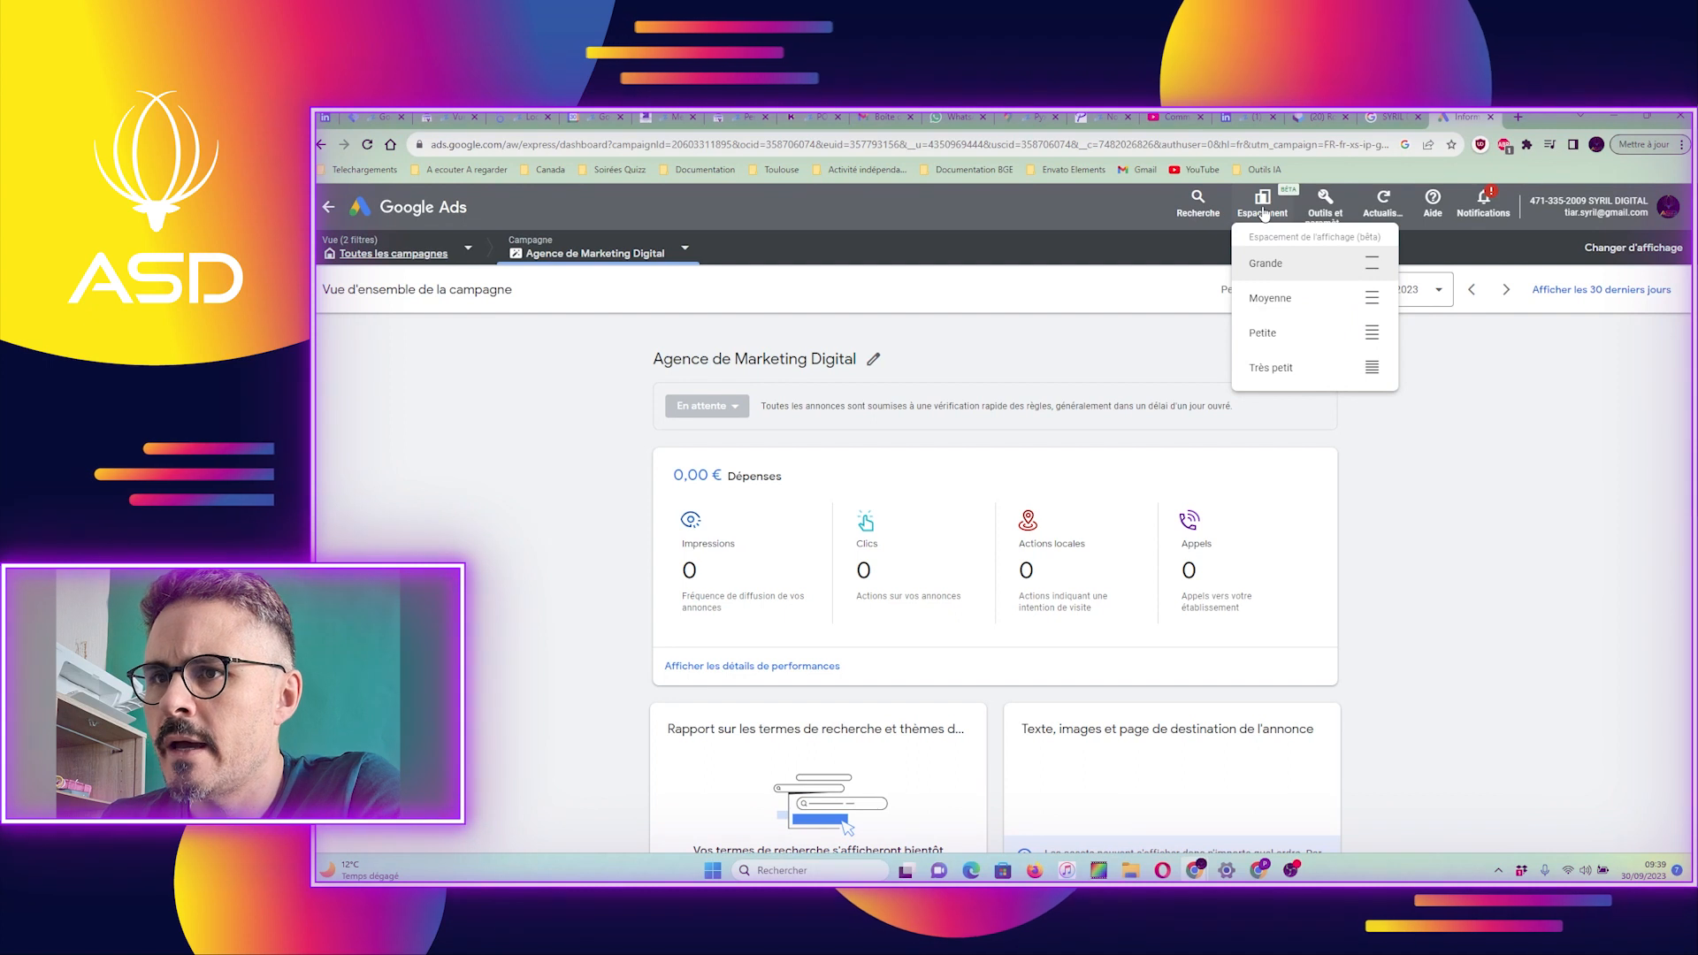
left_click(1351, 604)
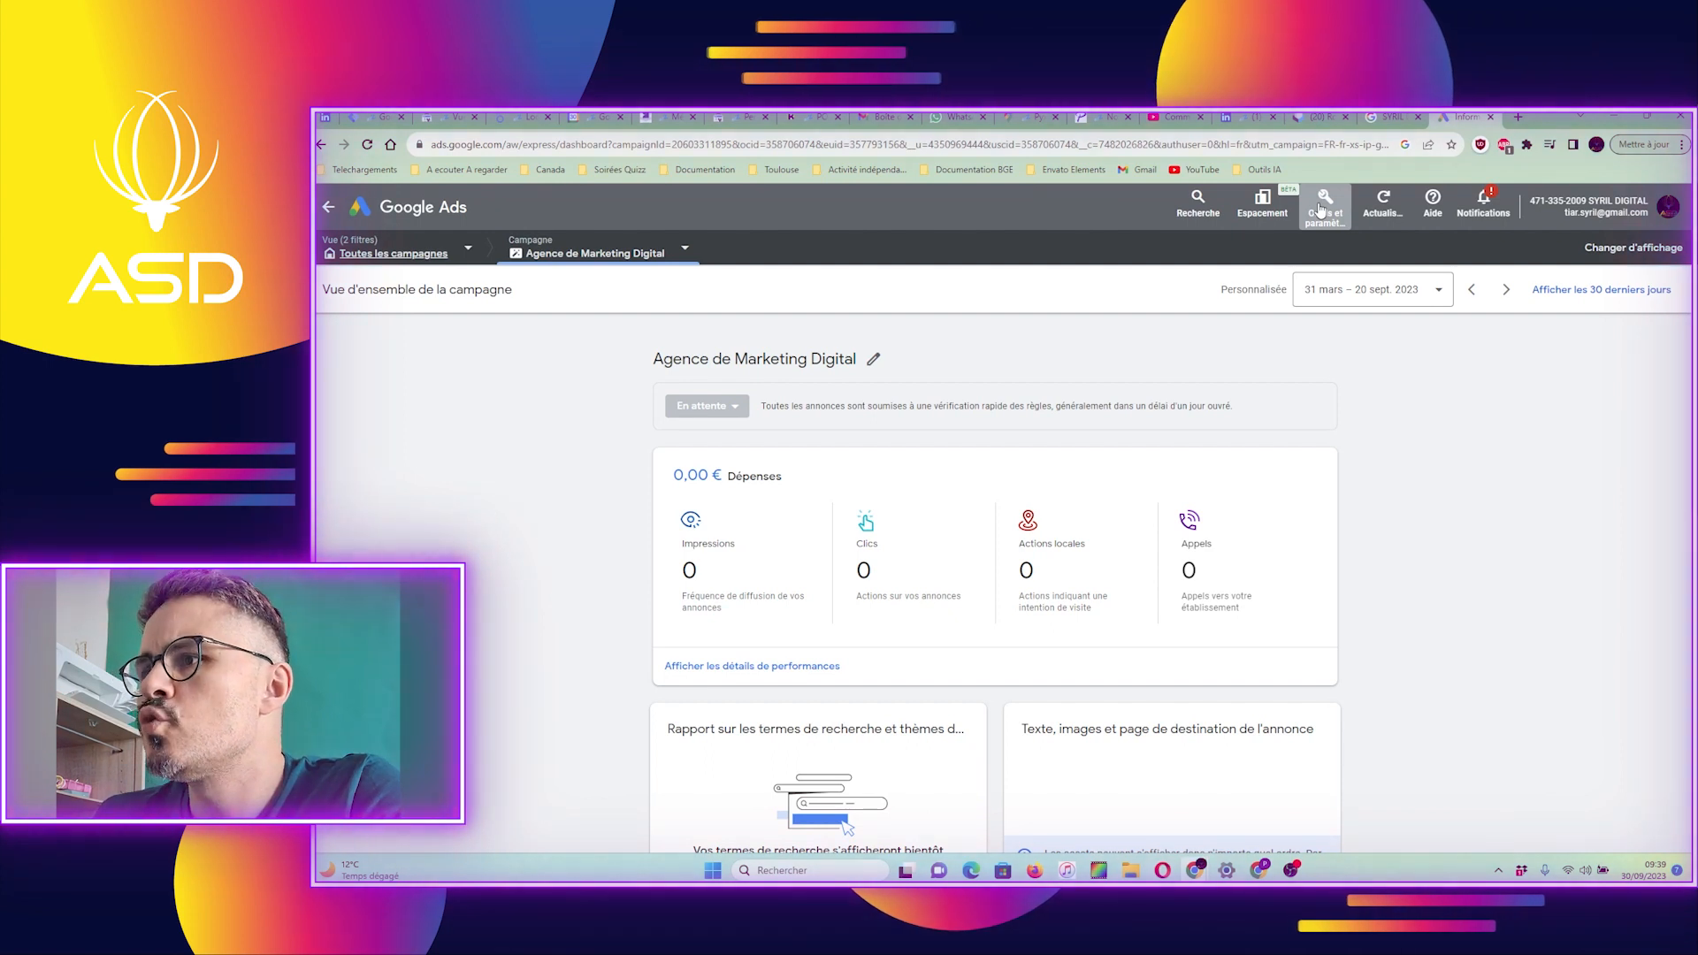
left_click(1258, 202)
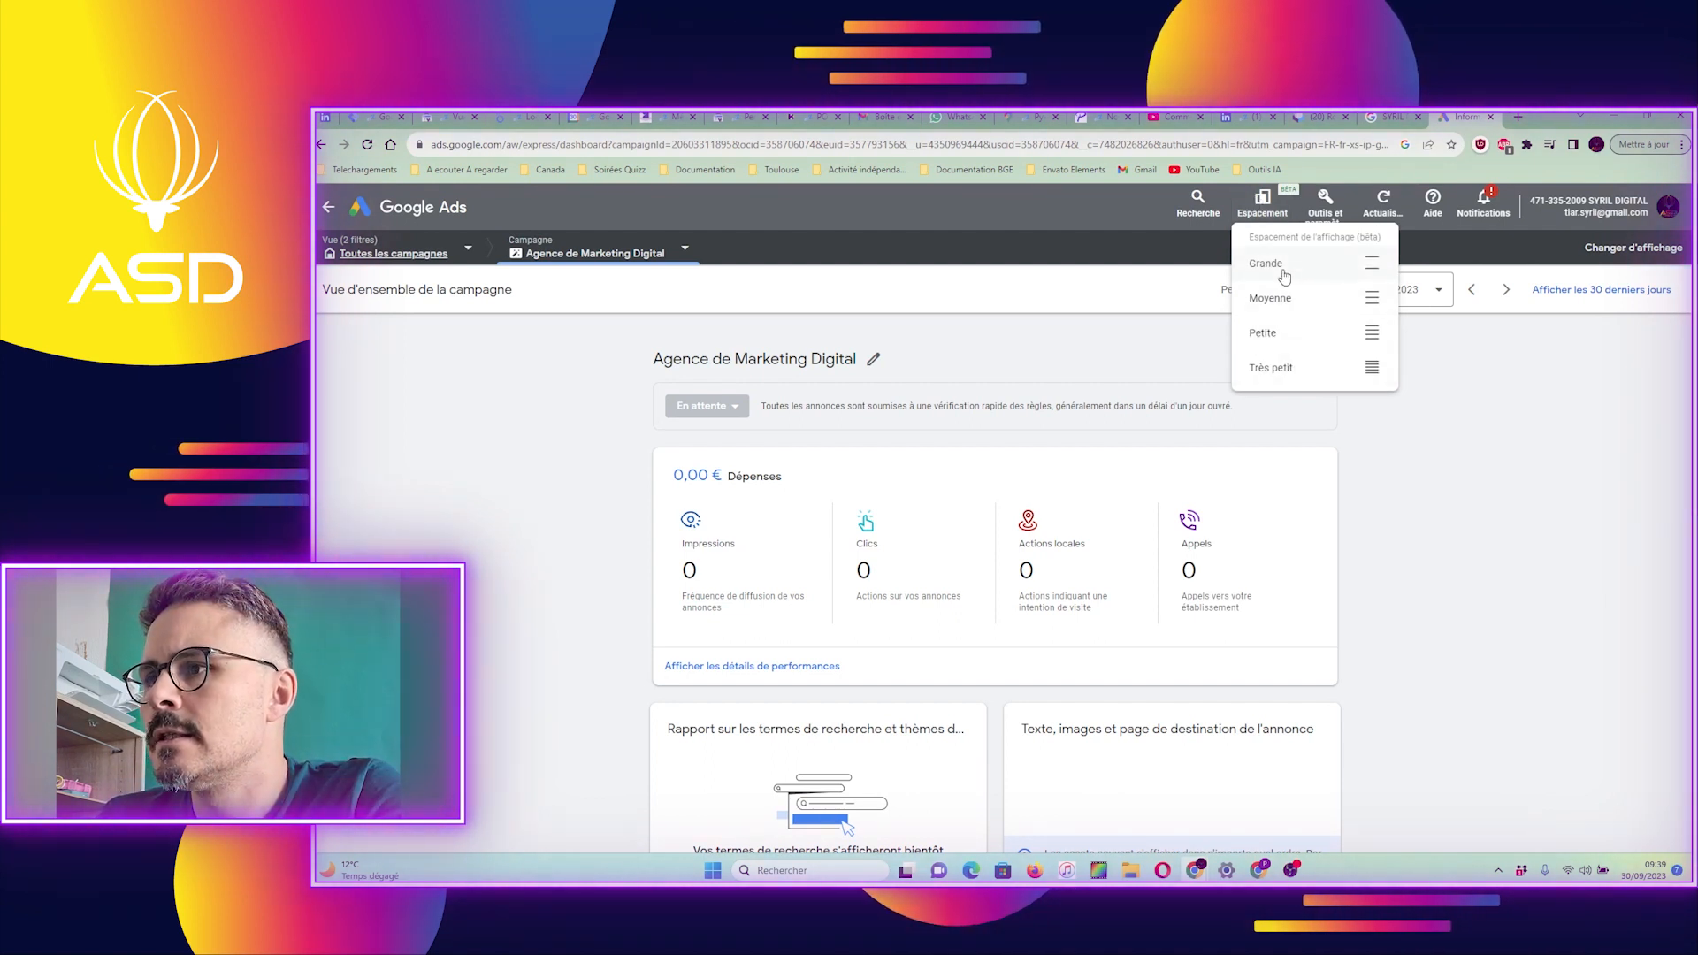
left_click(1198, 202)
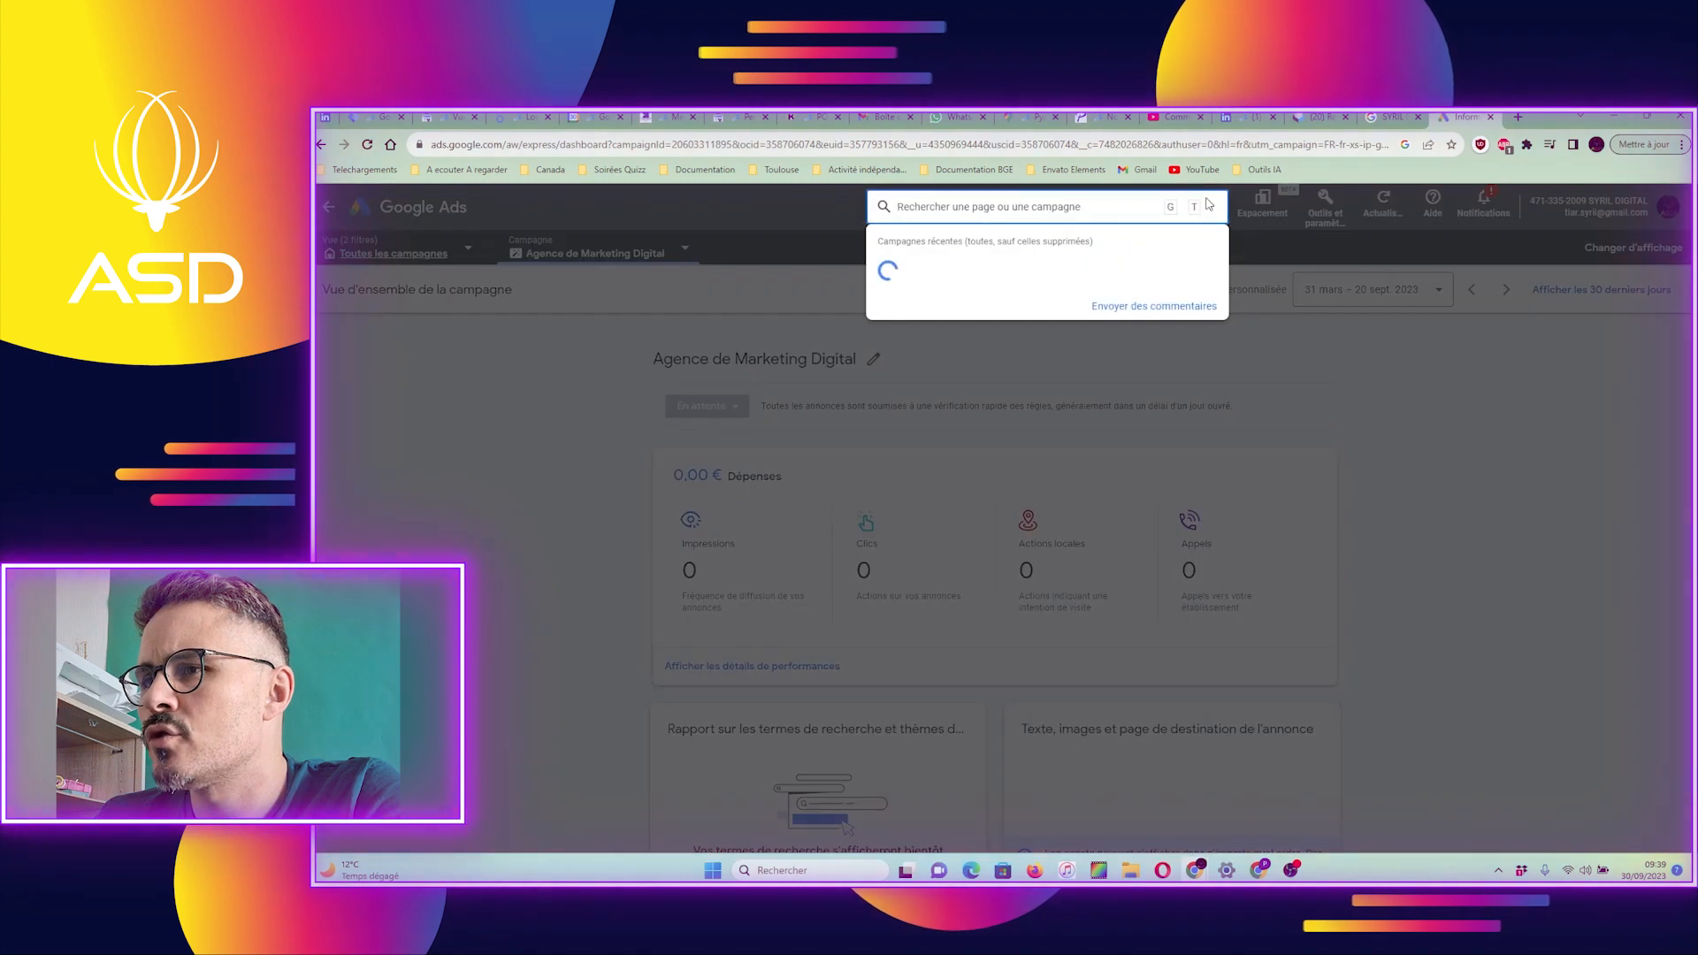
left_click(1520, 467)
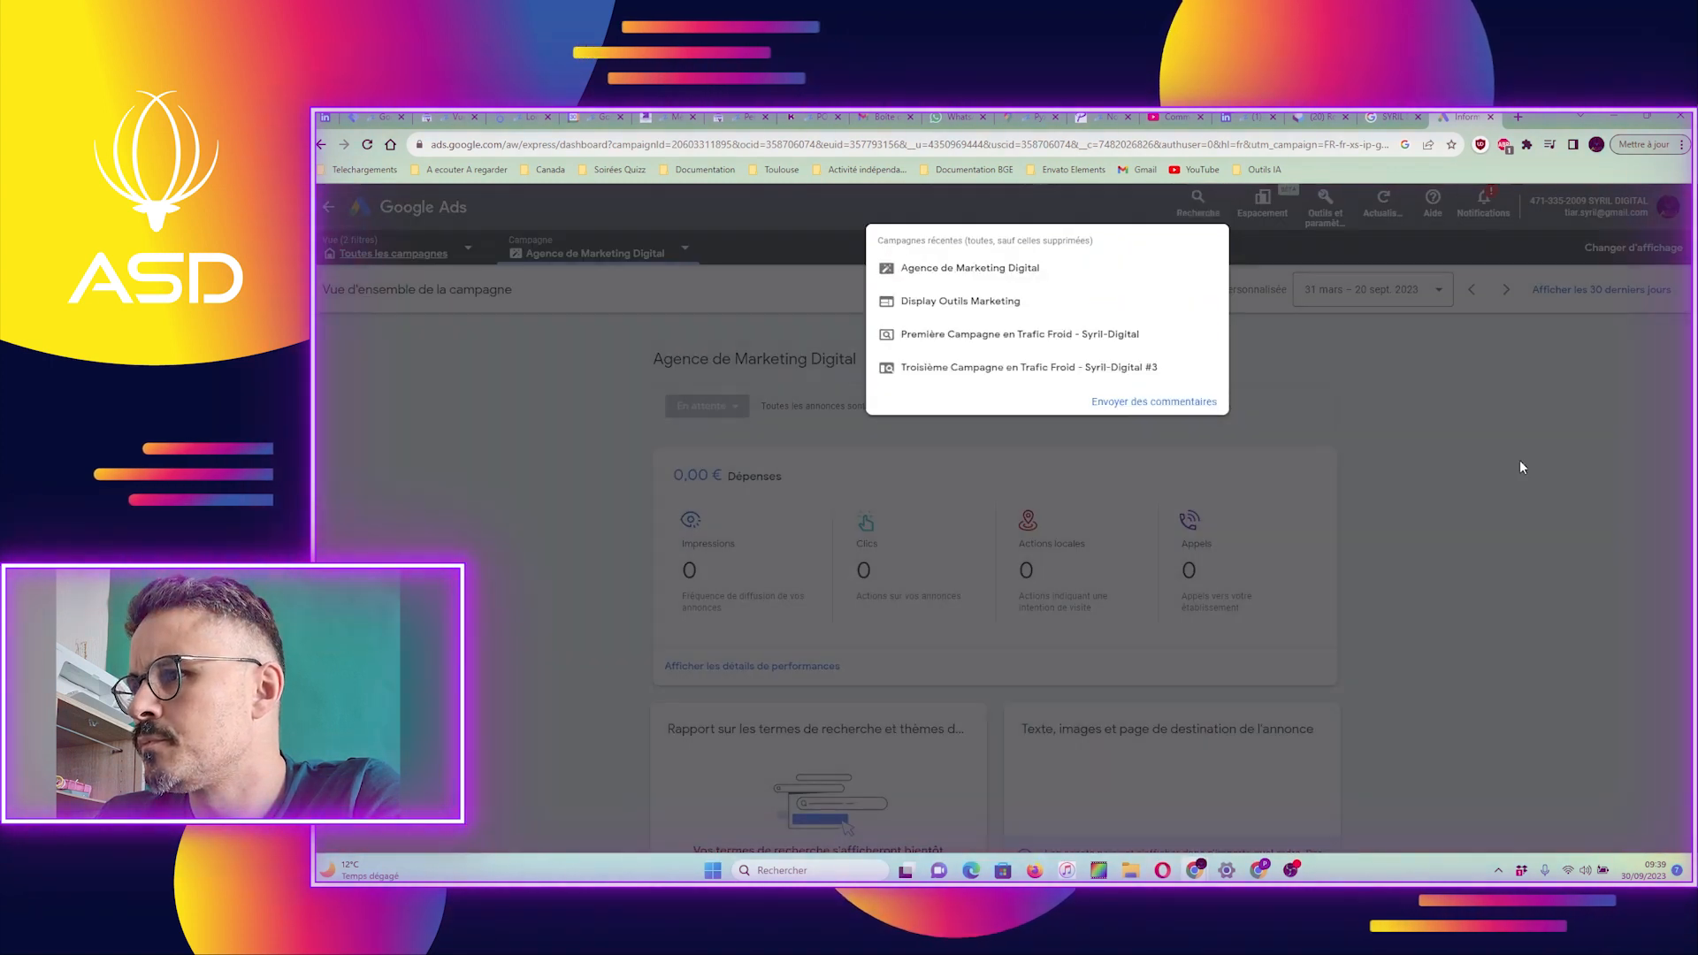
Step: Read the account notifications and open the quick help on creating a campaign
left_click(1484, 203)
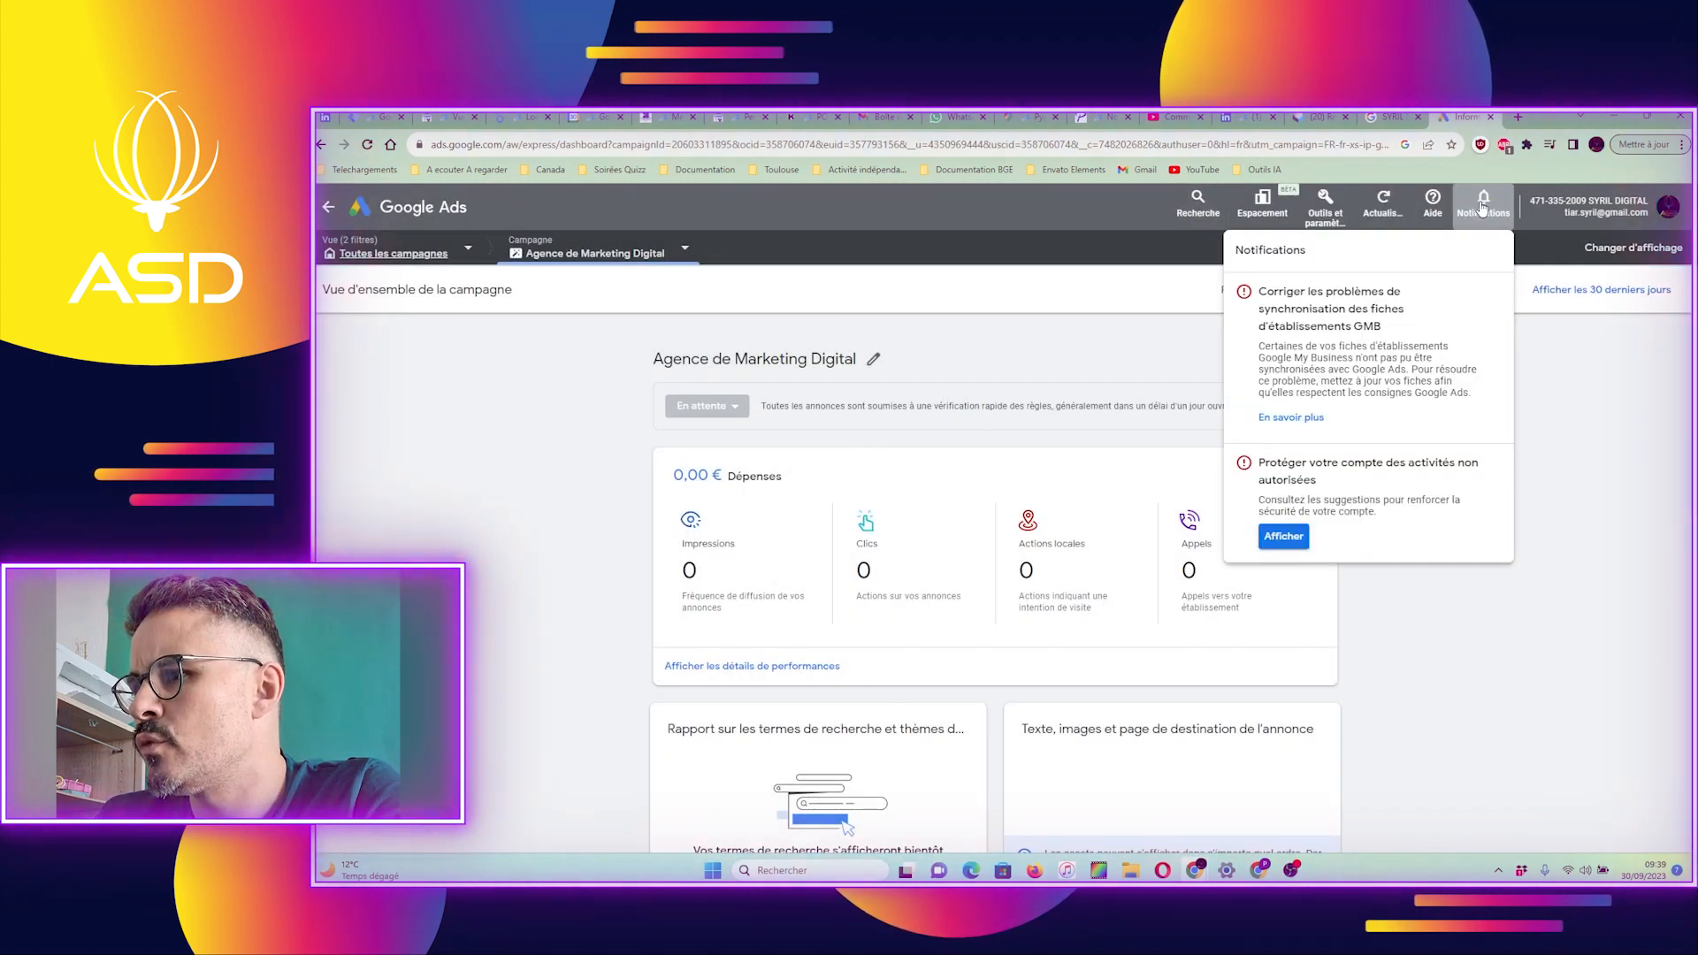
left_click(1434, 206)
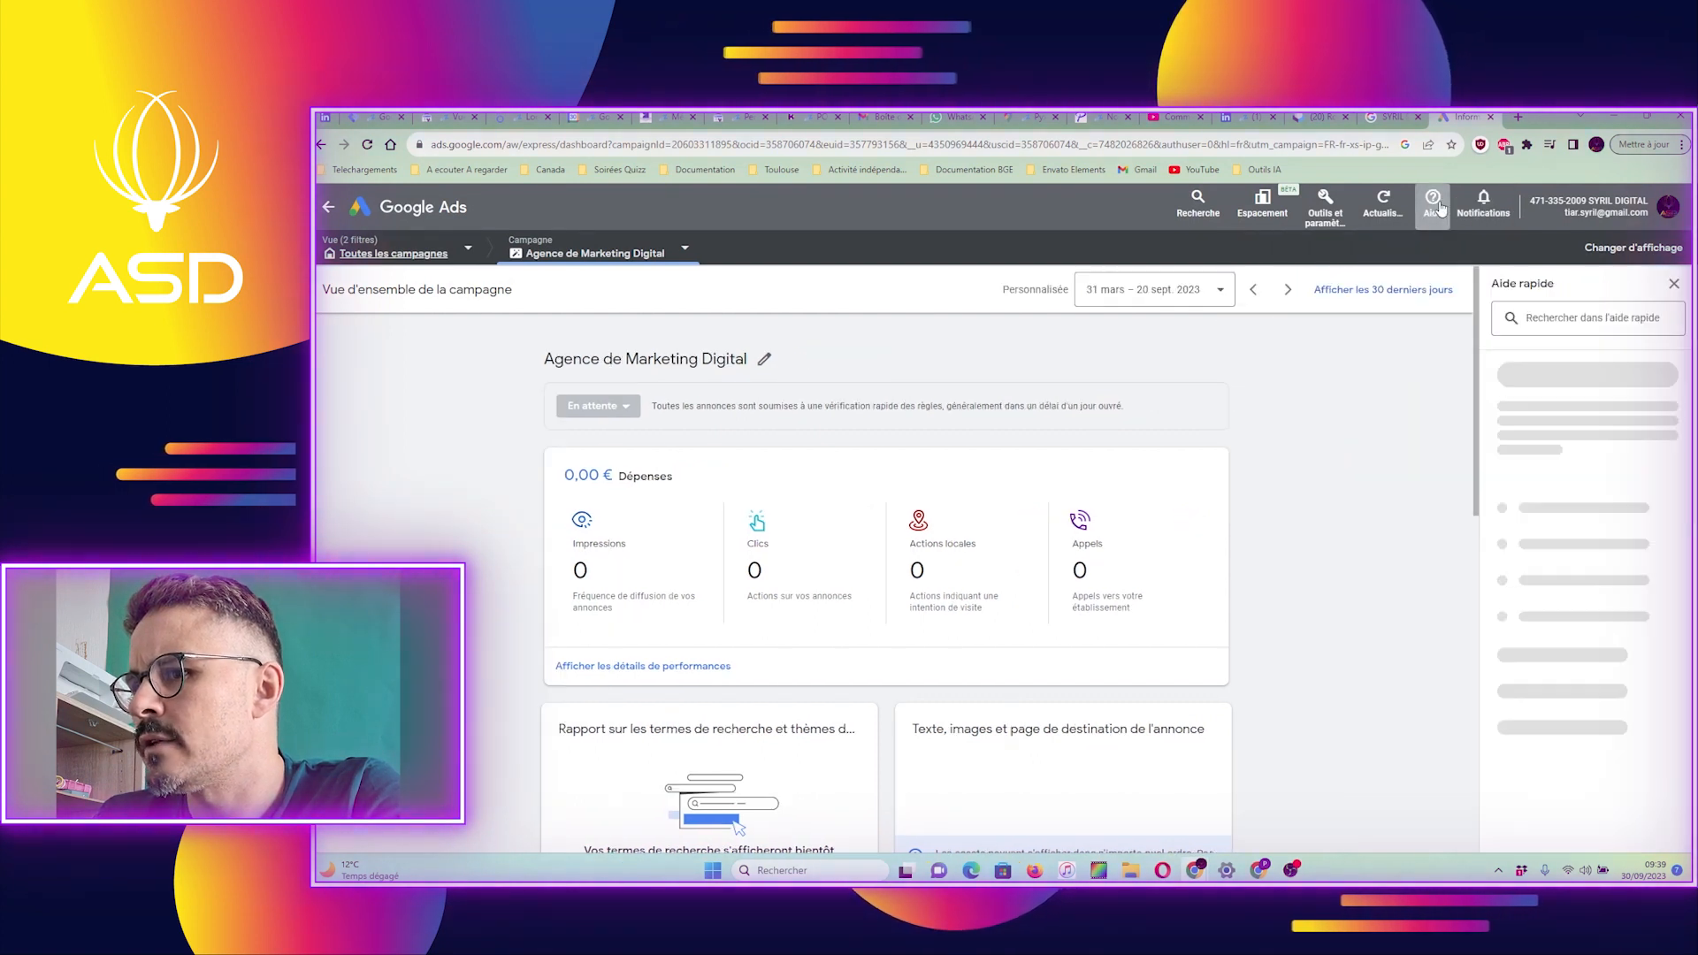
left_click(1473, 206)
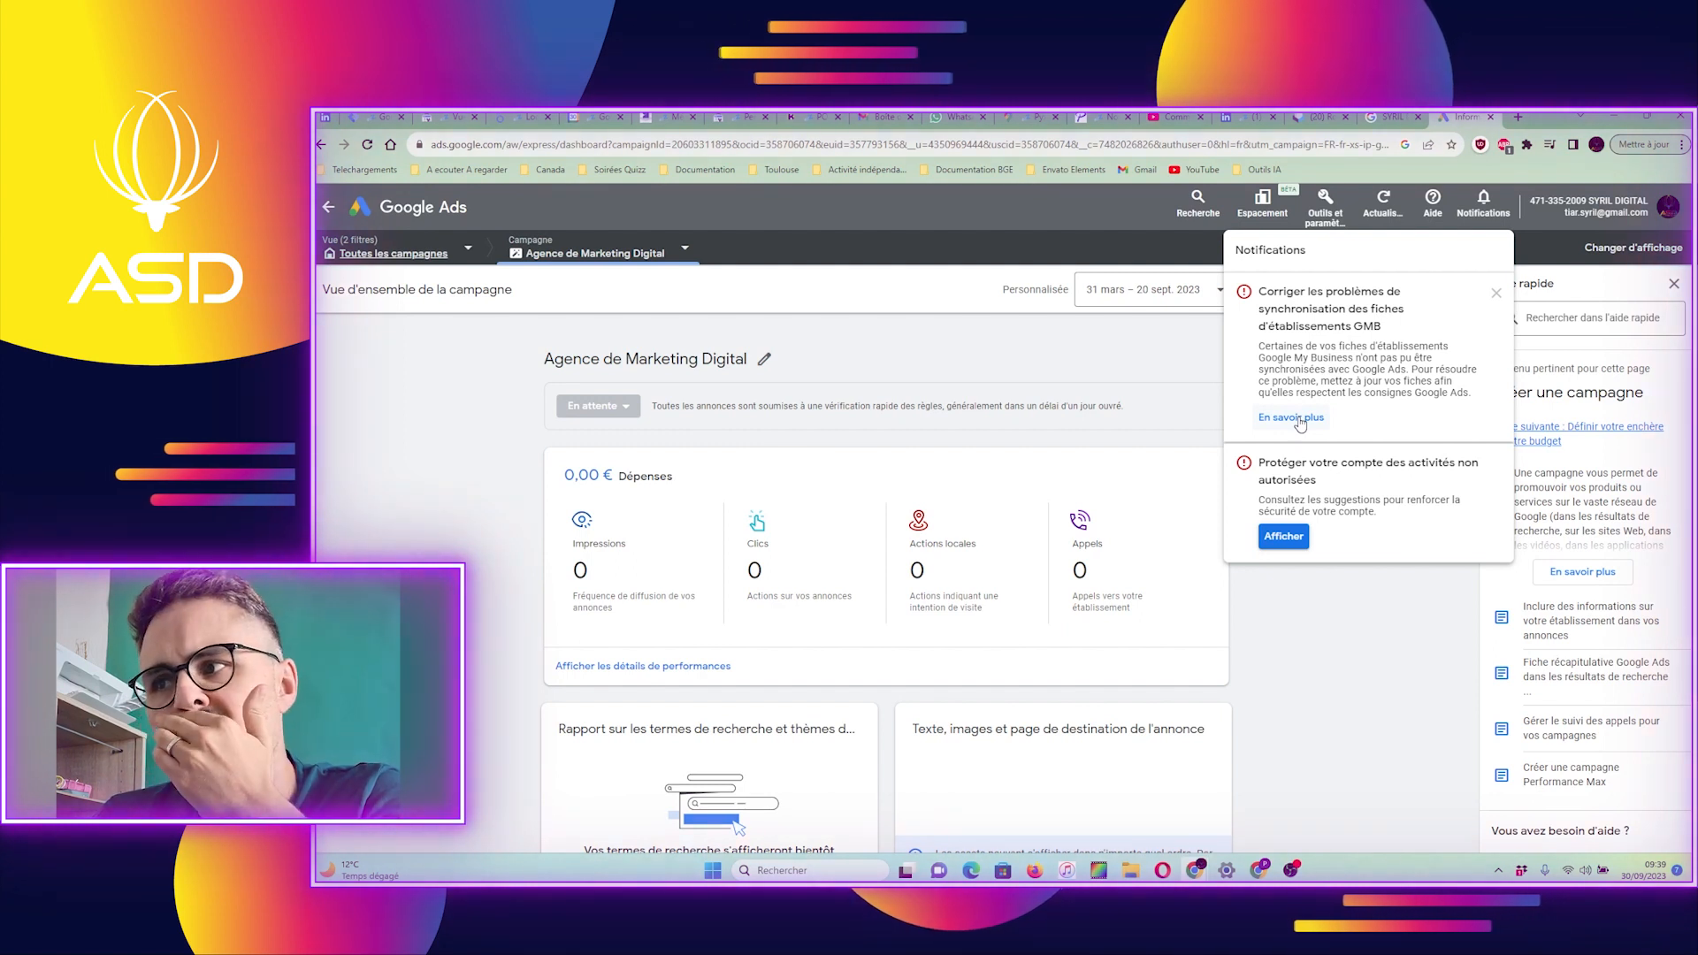
left_click(1369, 604)
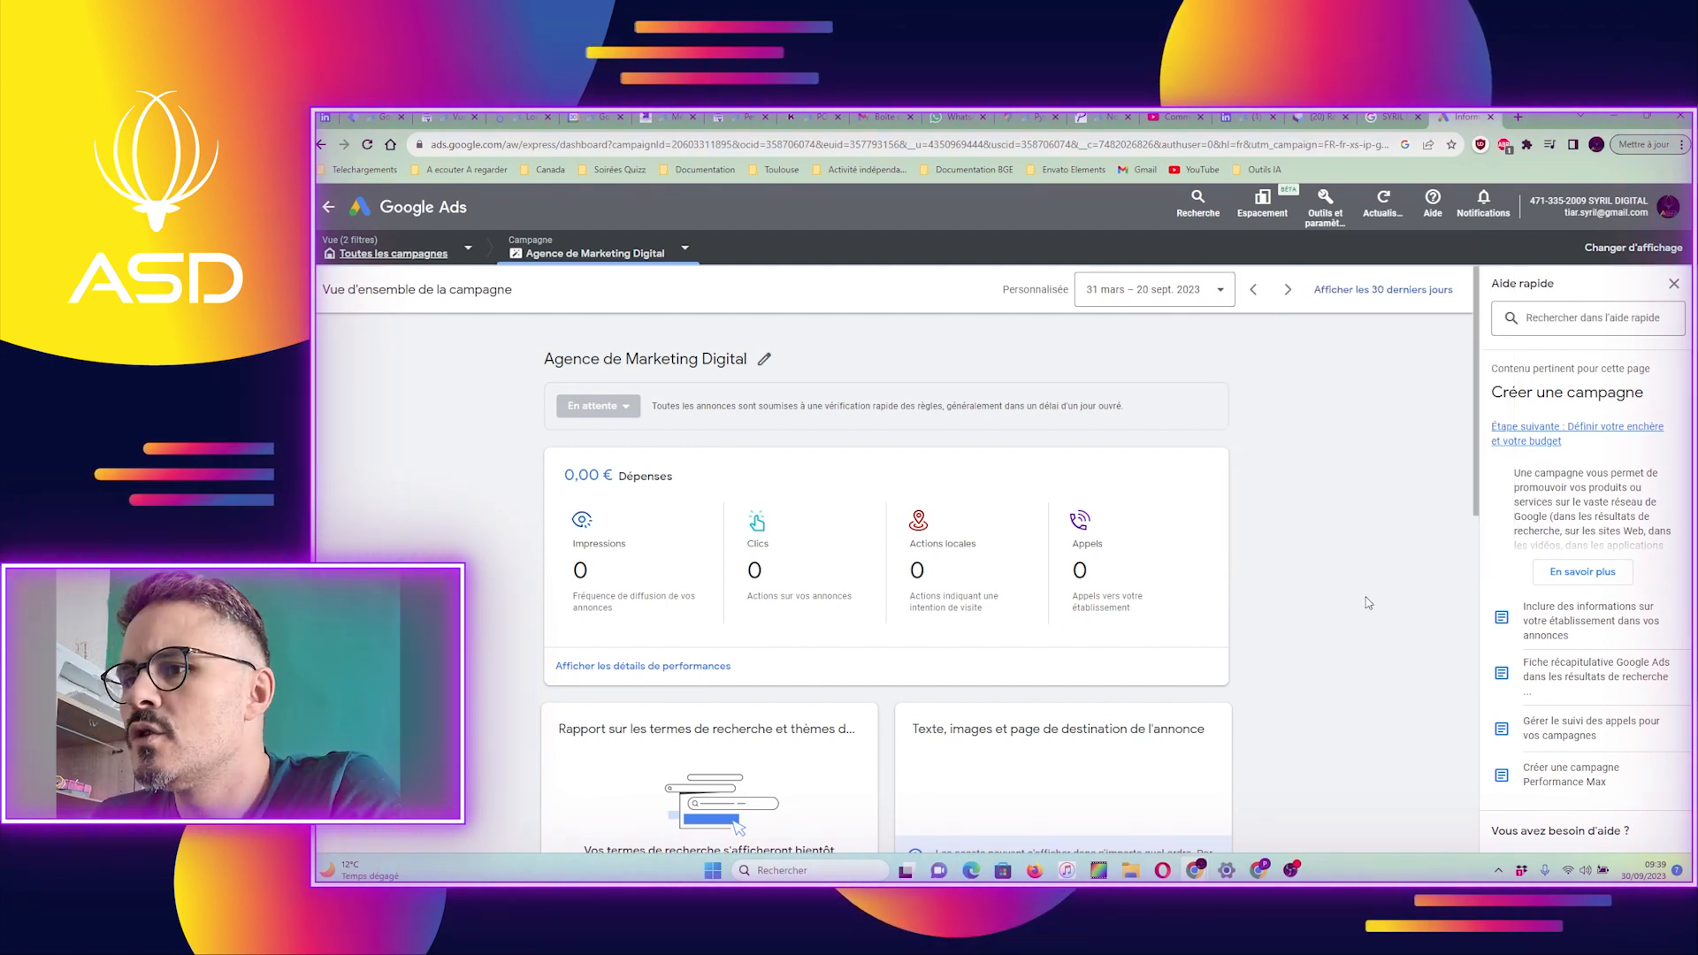
Step: Examine the campaign overview's performance, search terms, ad text, location and budget sections
scroll(1319, 610, "down", 1)
scroll(1318, 612, "down", 1)
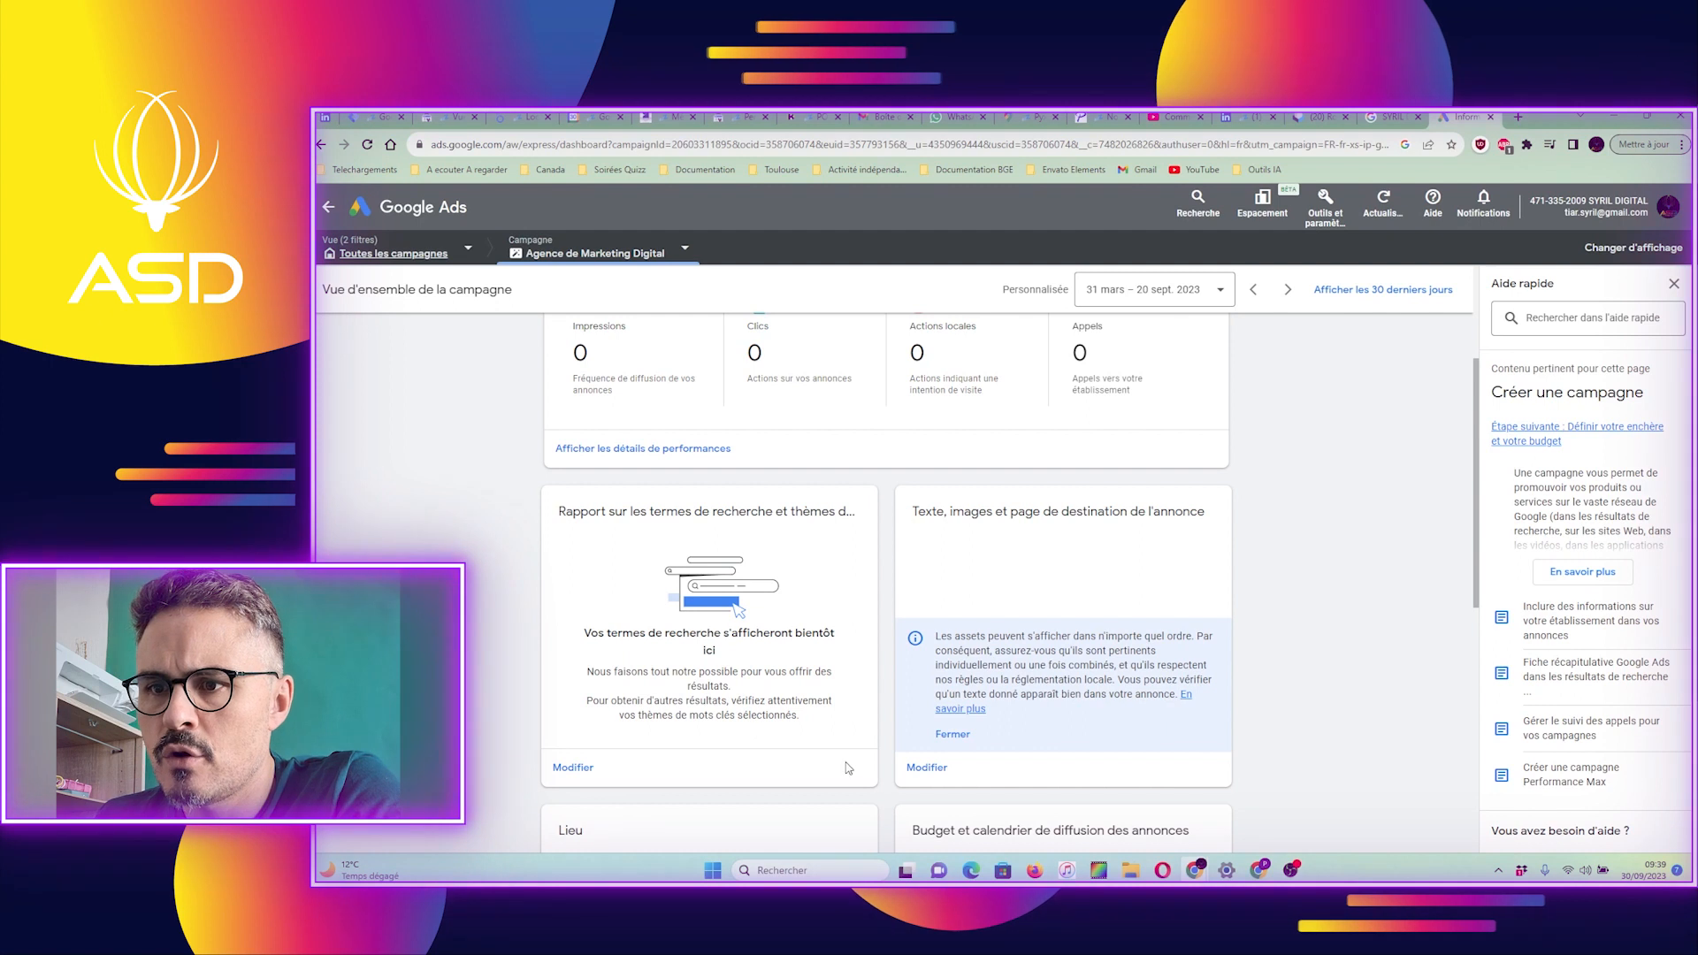
scroll(743, 747, "down", 6)
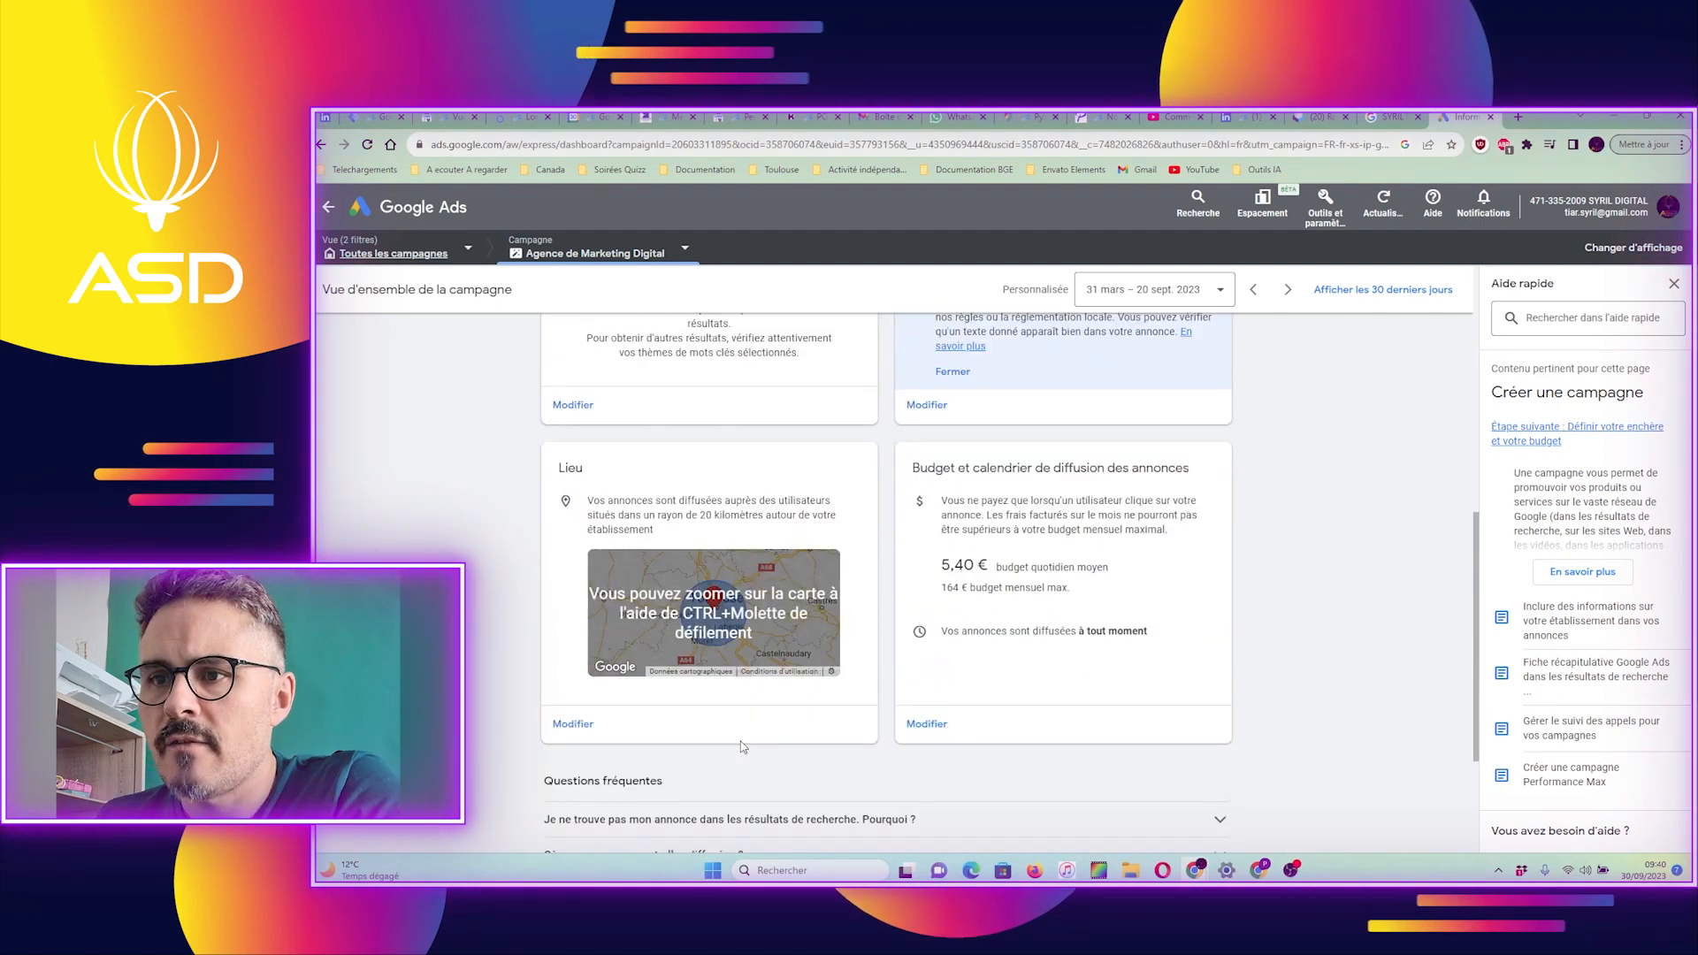
scroll(743, 747, "up", 7)
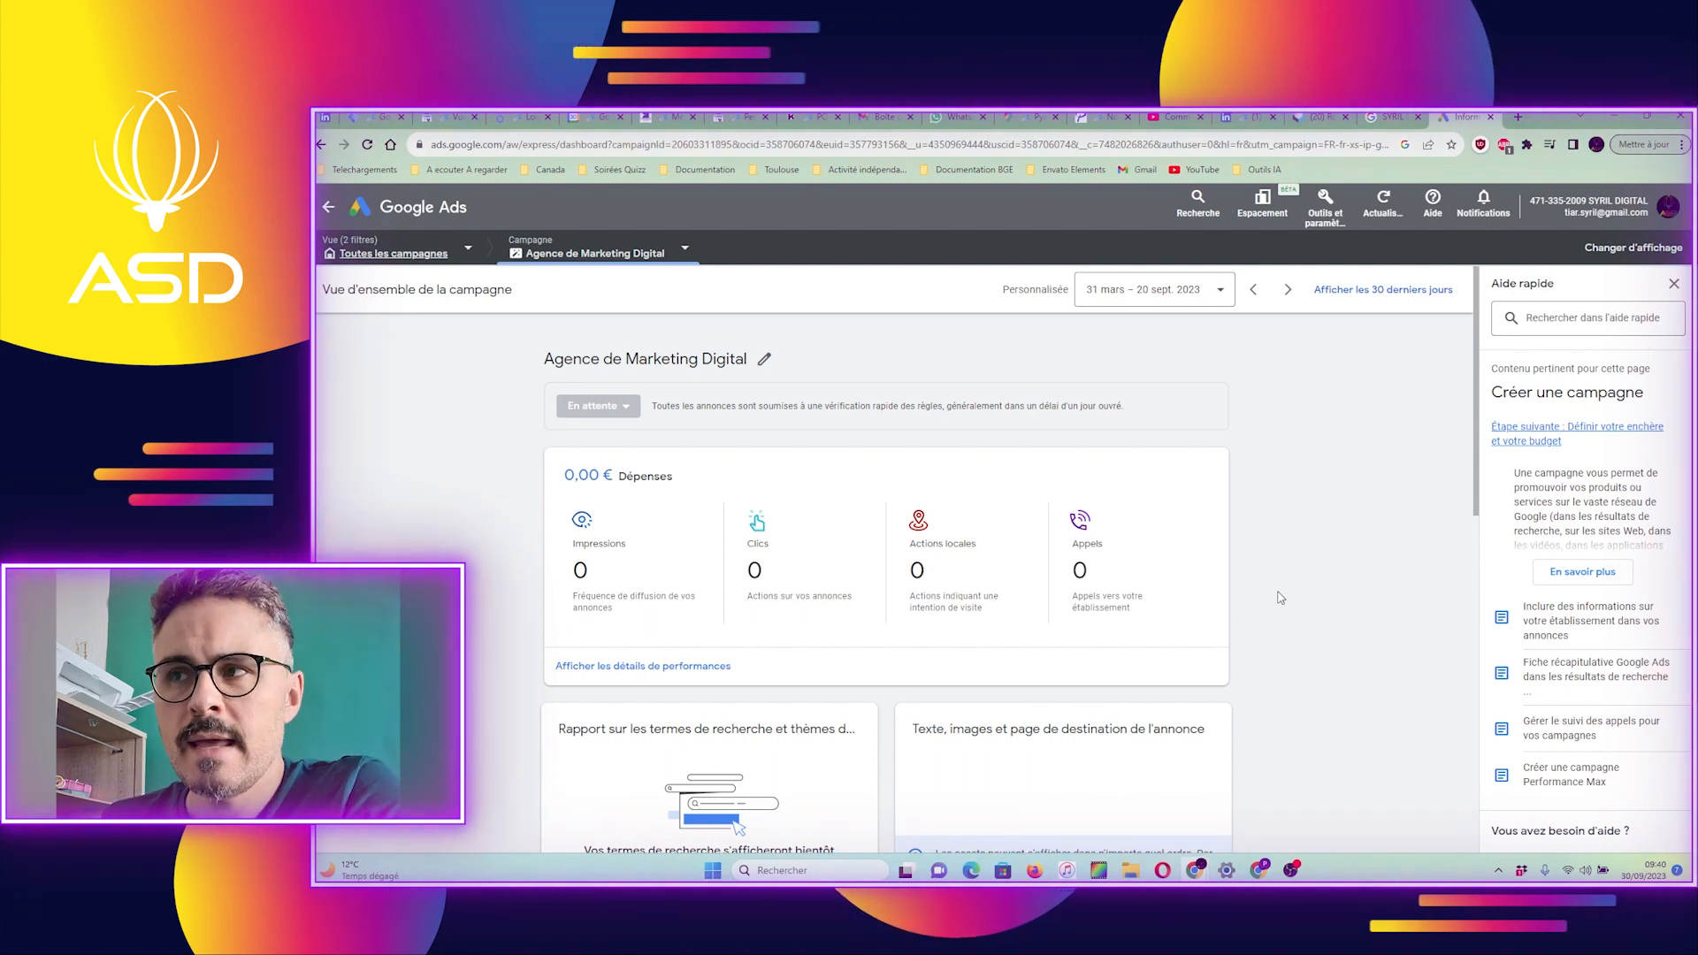
scroll(1279, 598, "down", 6)
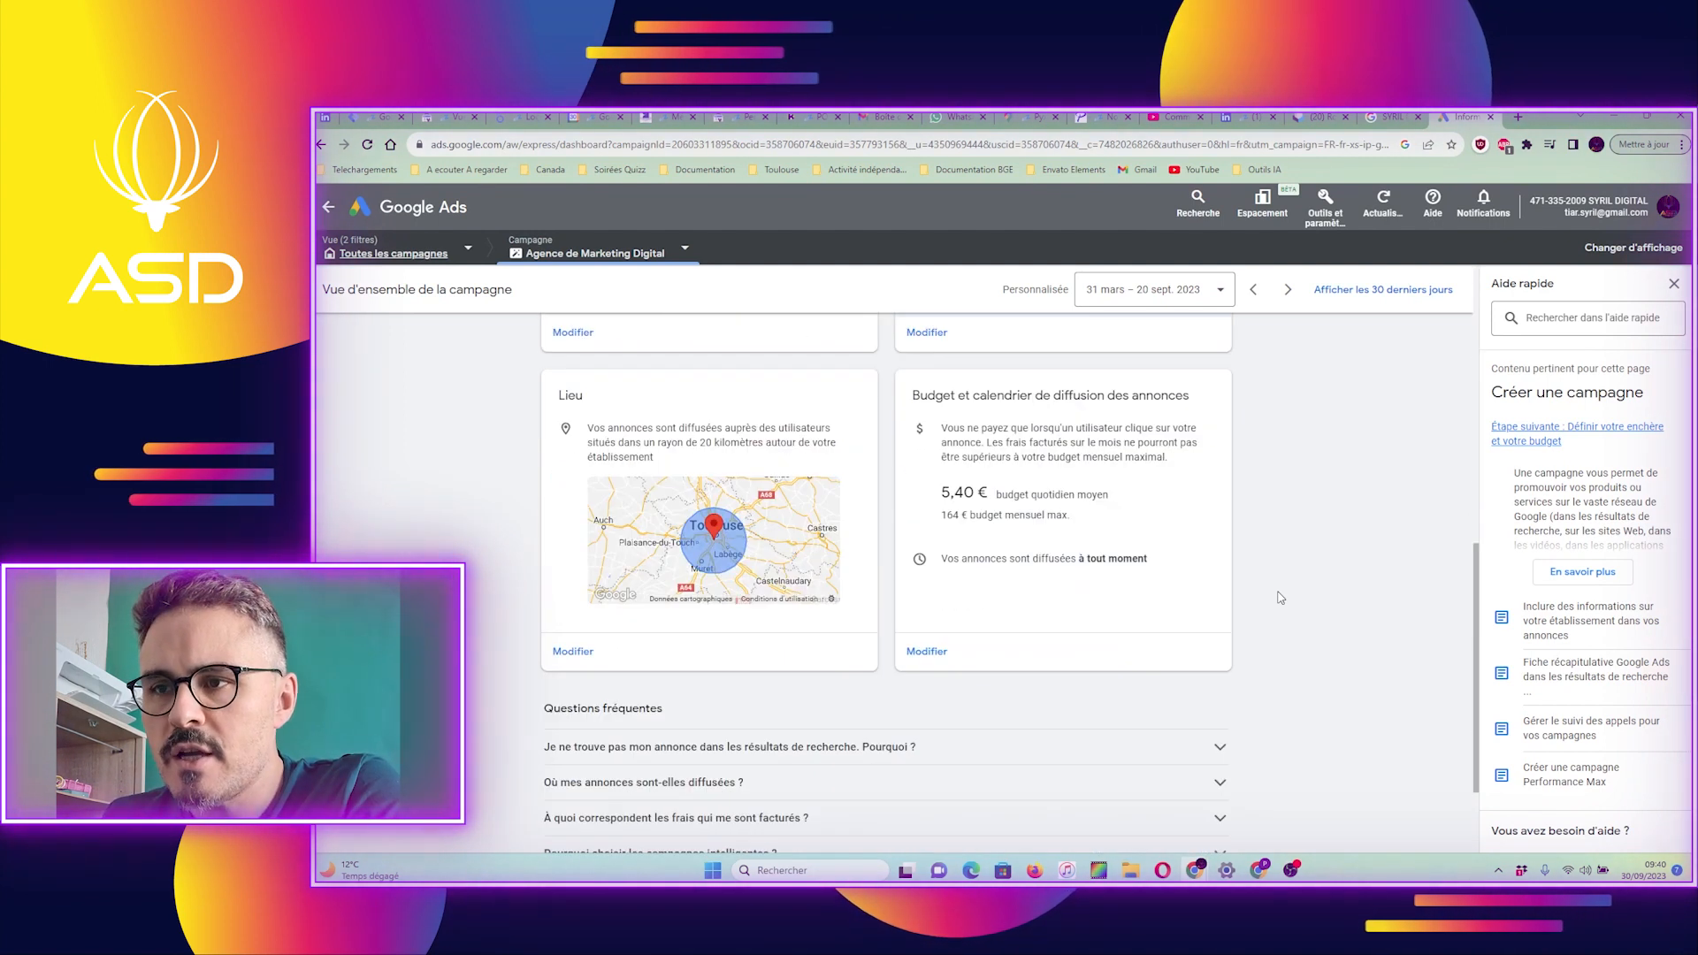
scroll(1279, 598, "up", 6)
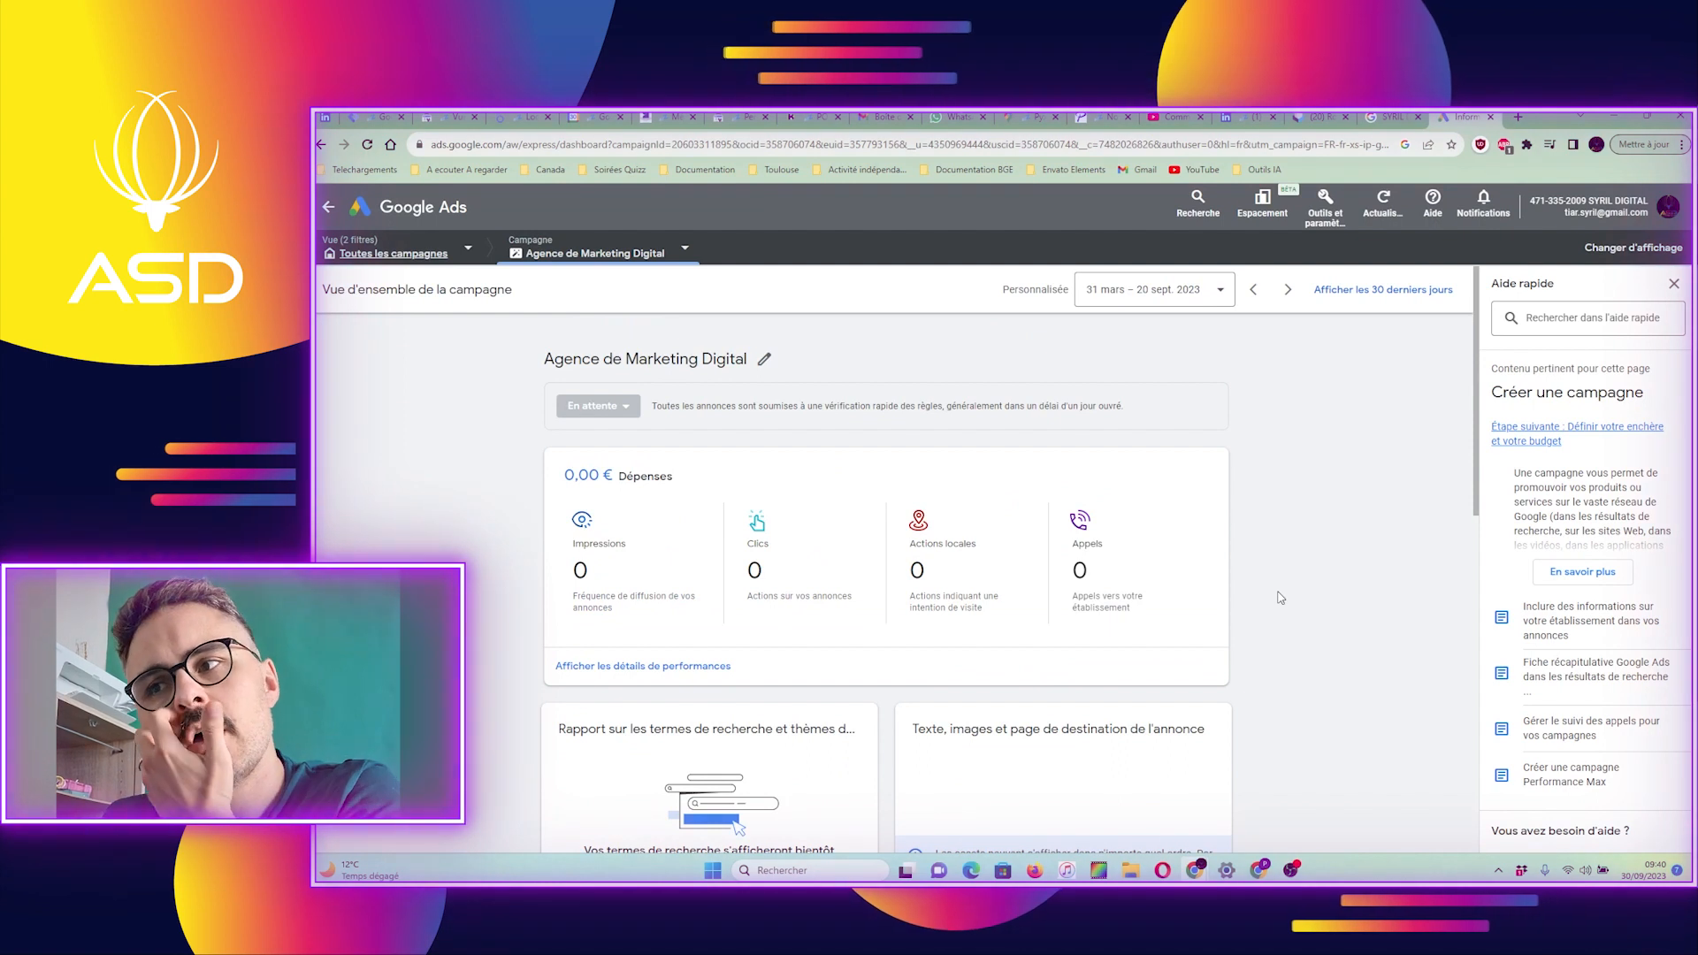